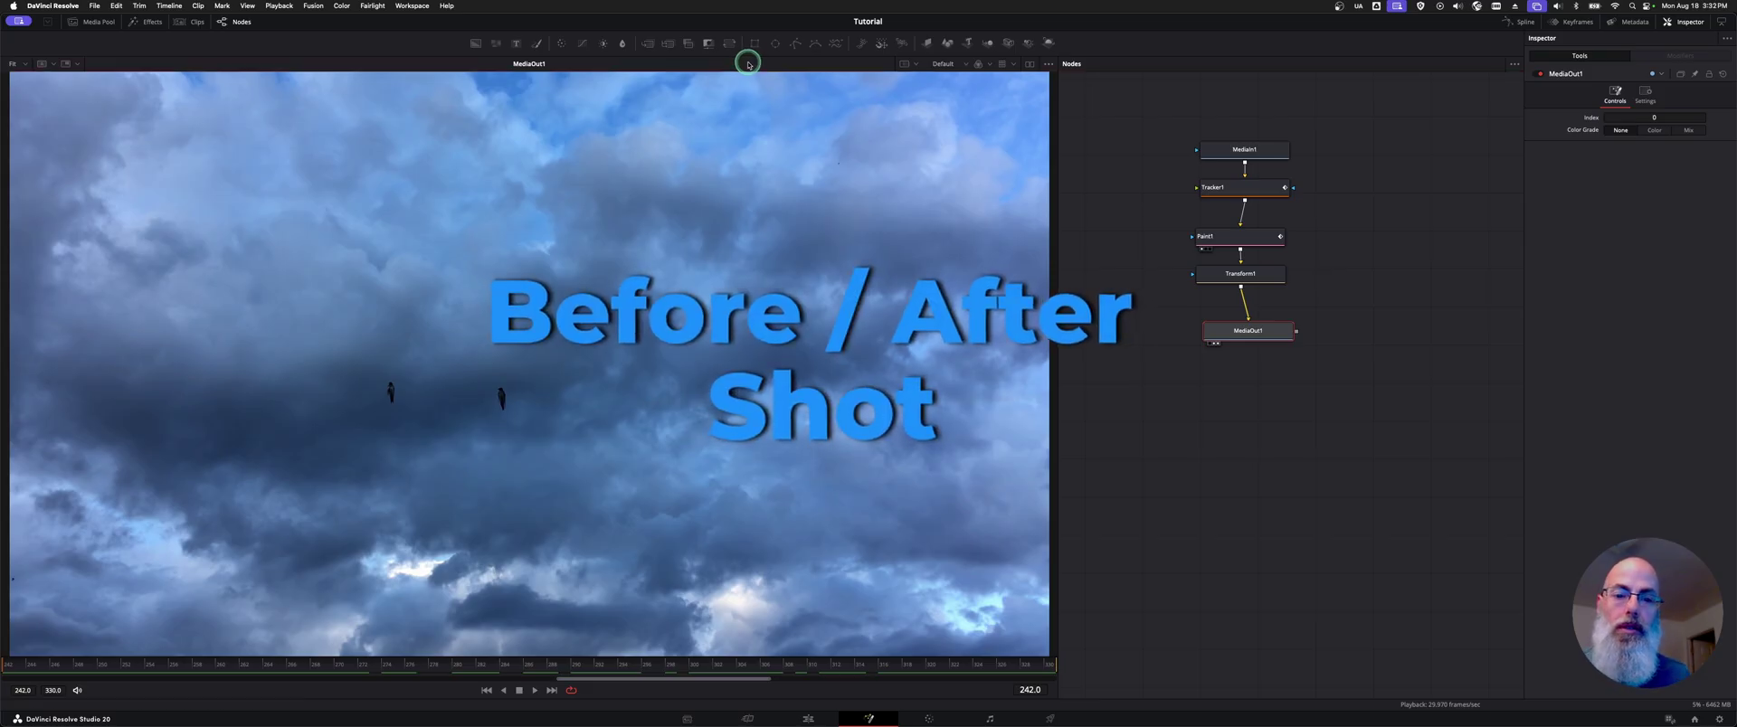
Play the wire-free result, then view and play the original MediaIn1 clip showing the power line.
{"action": "key", "text": "space"}
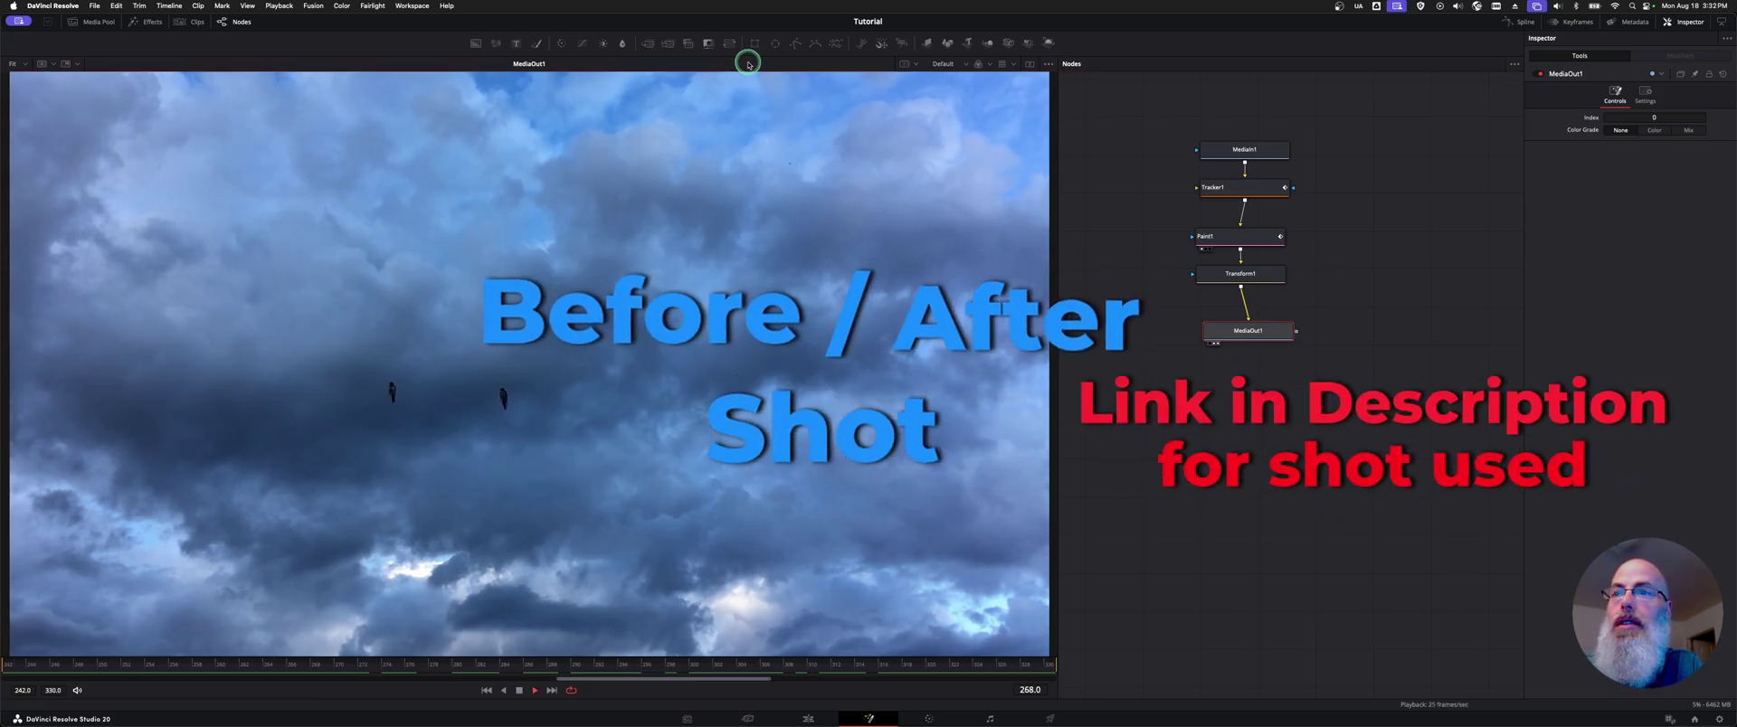
{"action": "key", "text": "space"}
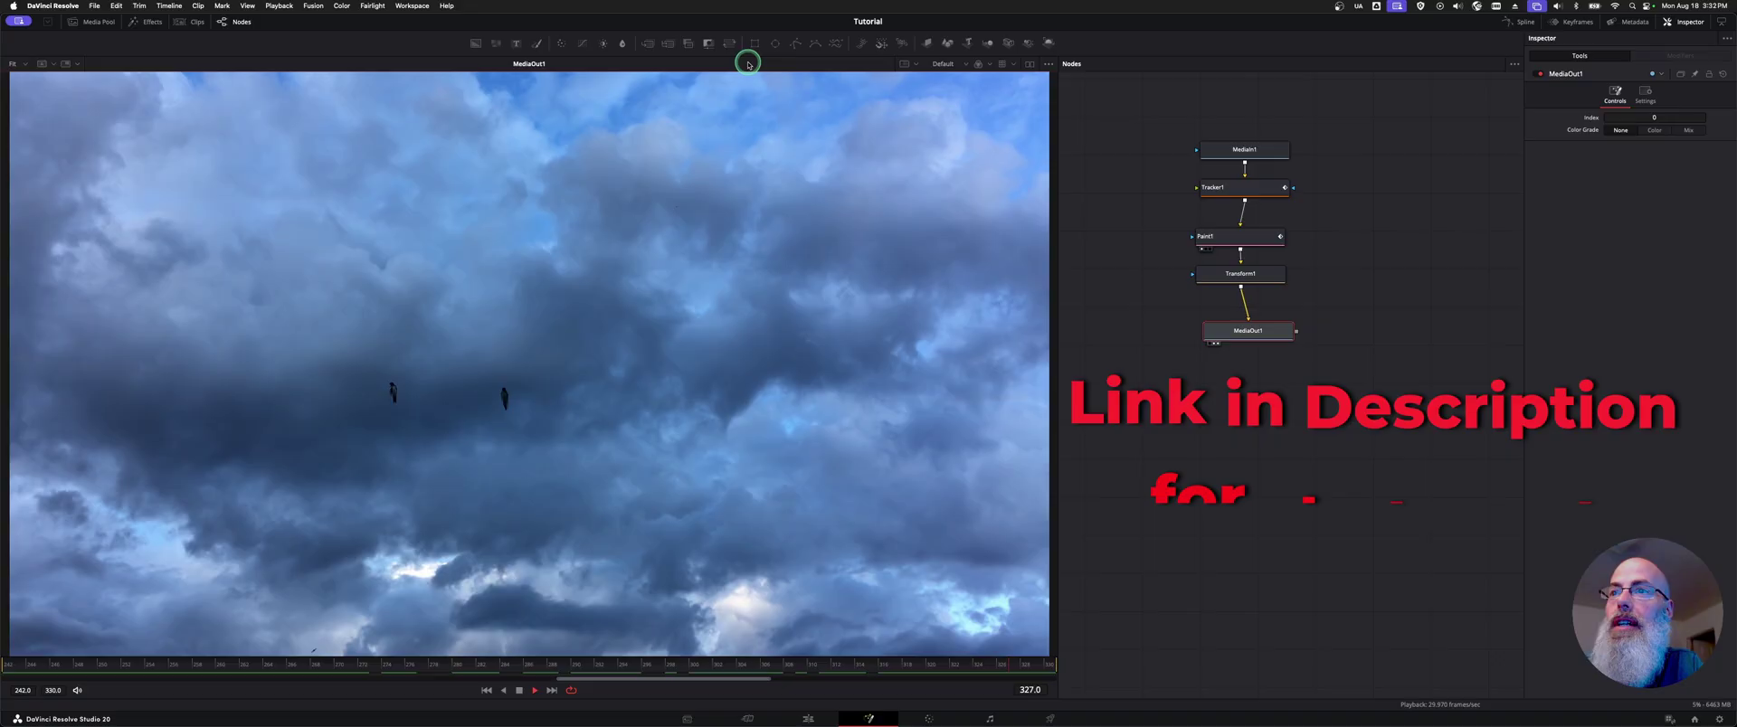
{"action": "left_click", "coordinate": [1246, 237]}
{"action": "left_click", "coordinate": [1244, 149]}
{"action": "key", "text": "1"}
{"action": "key", "text": "space"}
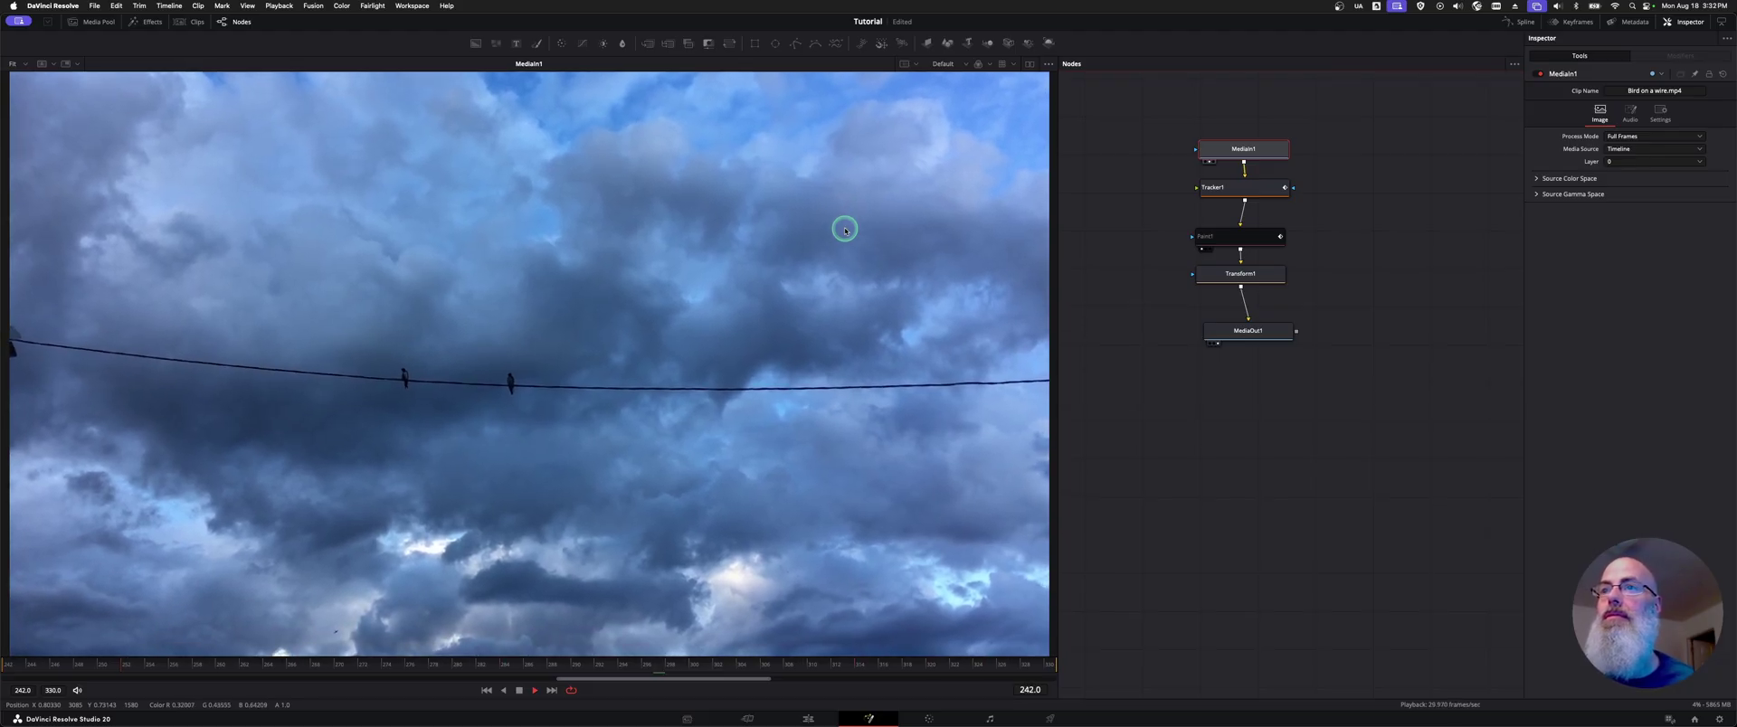
Set the finished Paint1 chain aside by moving the MediaIn1 source node away from it.
{"action": "left_click", "coordinate": [1250, 238]}
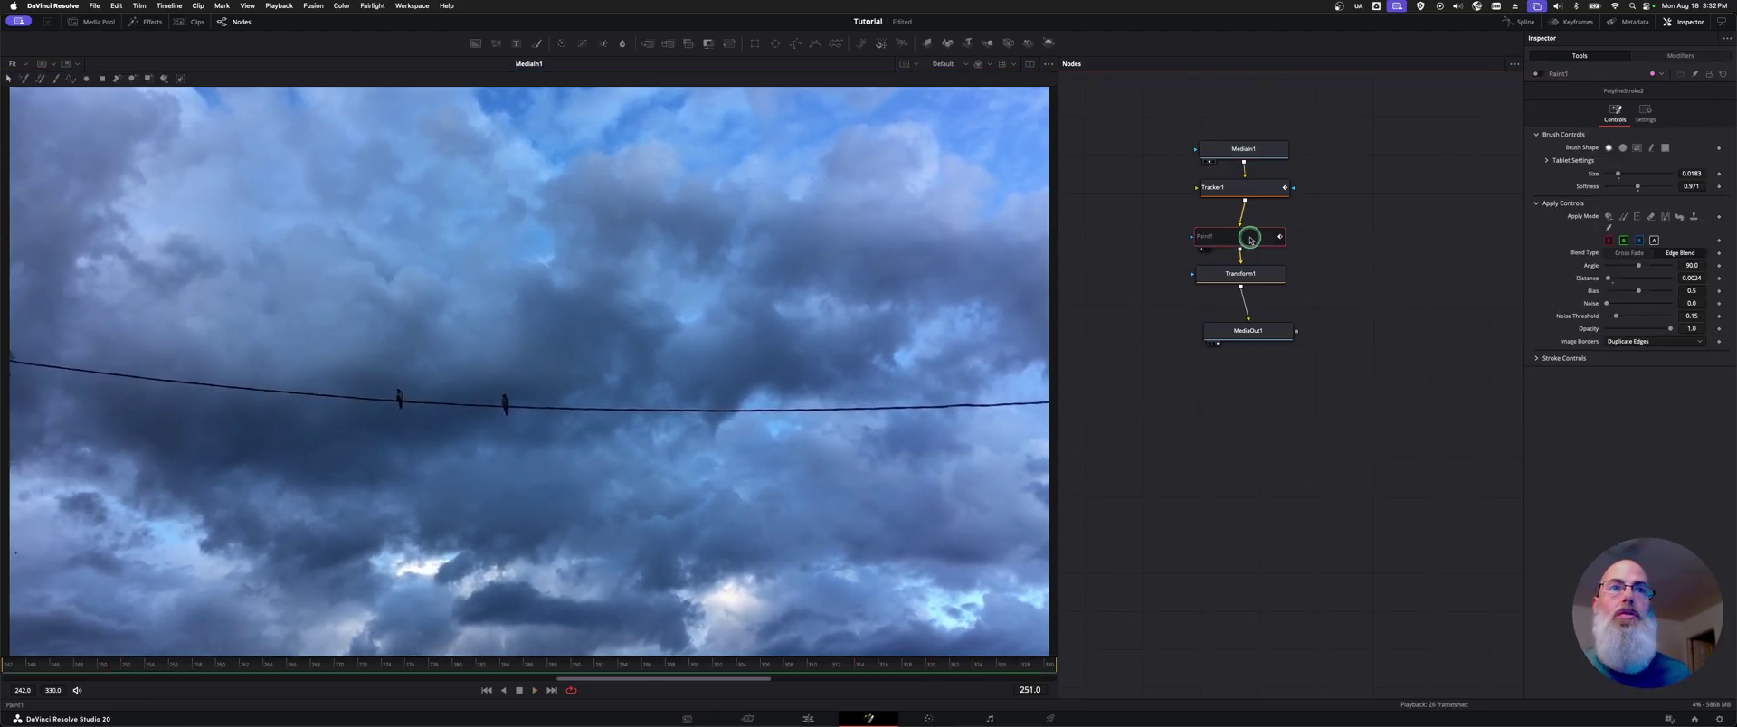
{"action": "left_click", "coordinate": [1303, 515]}
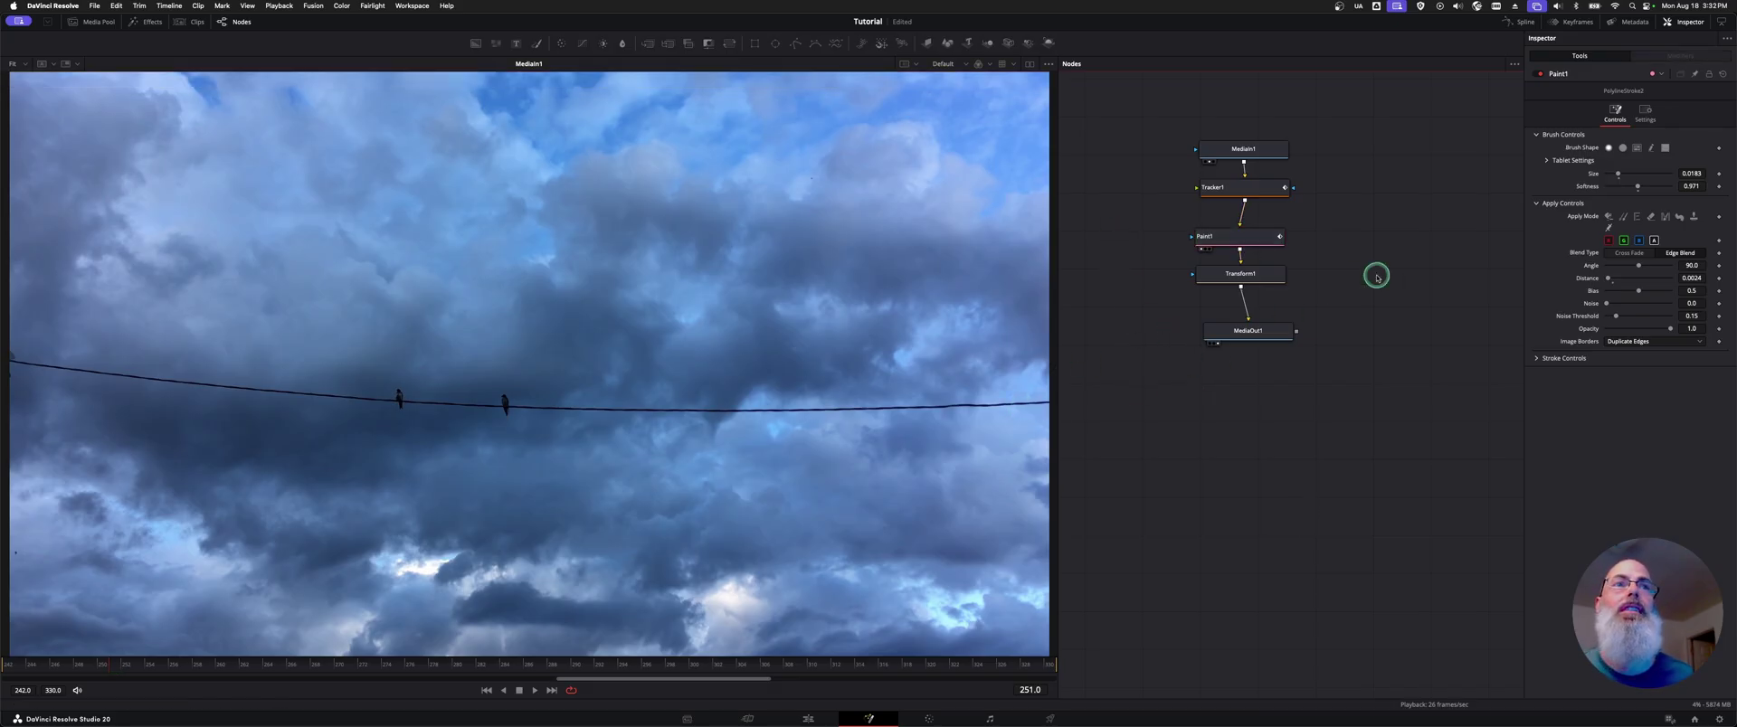
{"action": "left_click_drag", "start_coordinate": [1237, 147], "coordinate": [1260, 147]}
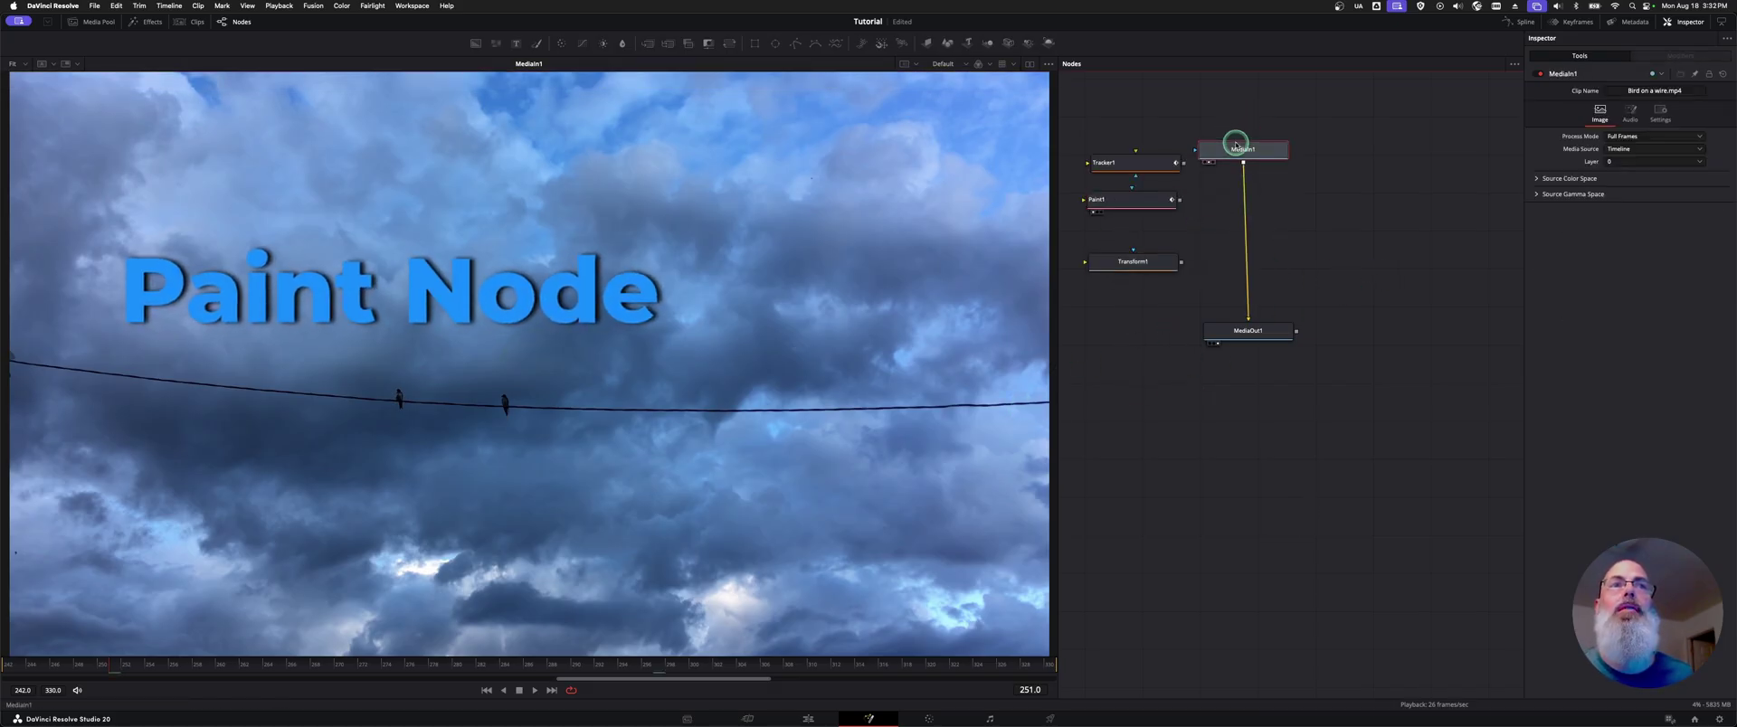
Add a new Paint node after MediaIn1 via the tool search, then zoom the viewer out.
{"action": "key", "text": "shift+space"}
{"action": "type", "text": "trans"}
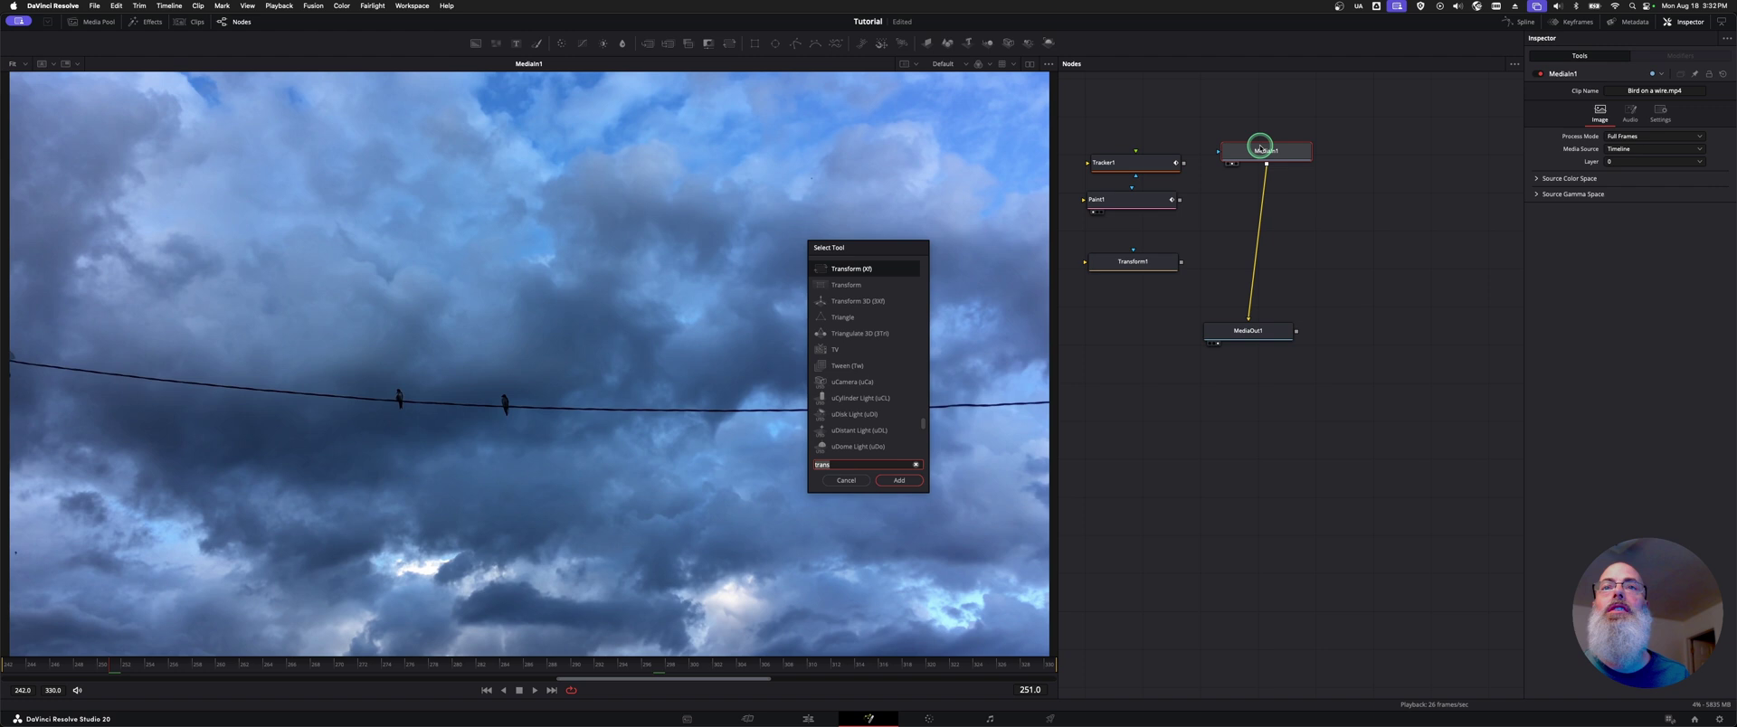
{"action": "key", "text": "BackSpace"}
{"action": "key", "text": "BackSpace"}
{"action": "key", "text": "BackSpace"}
{"action": "type", "text": "paint"}
{"action": "key", "text": "Return"}
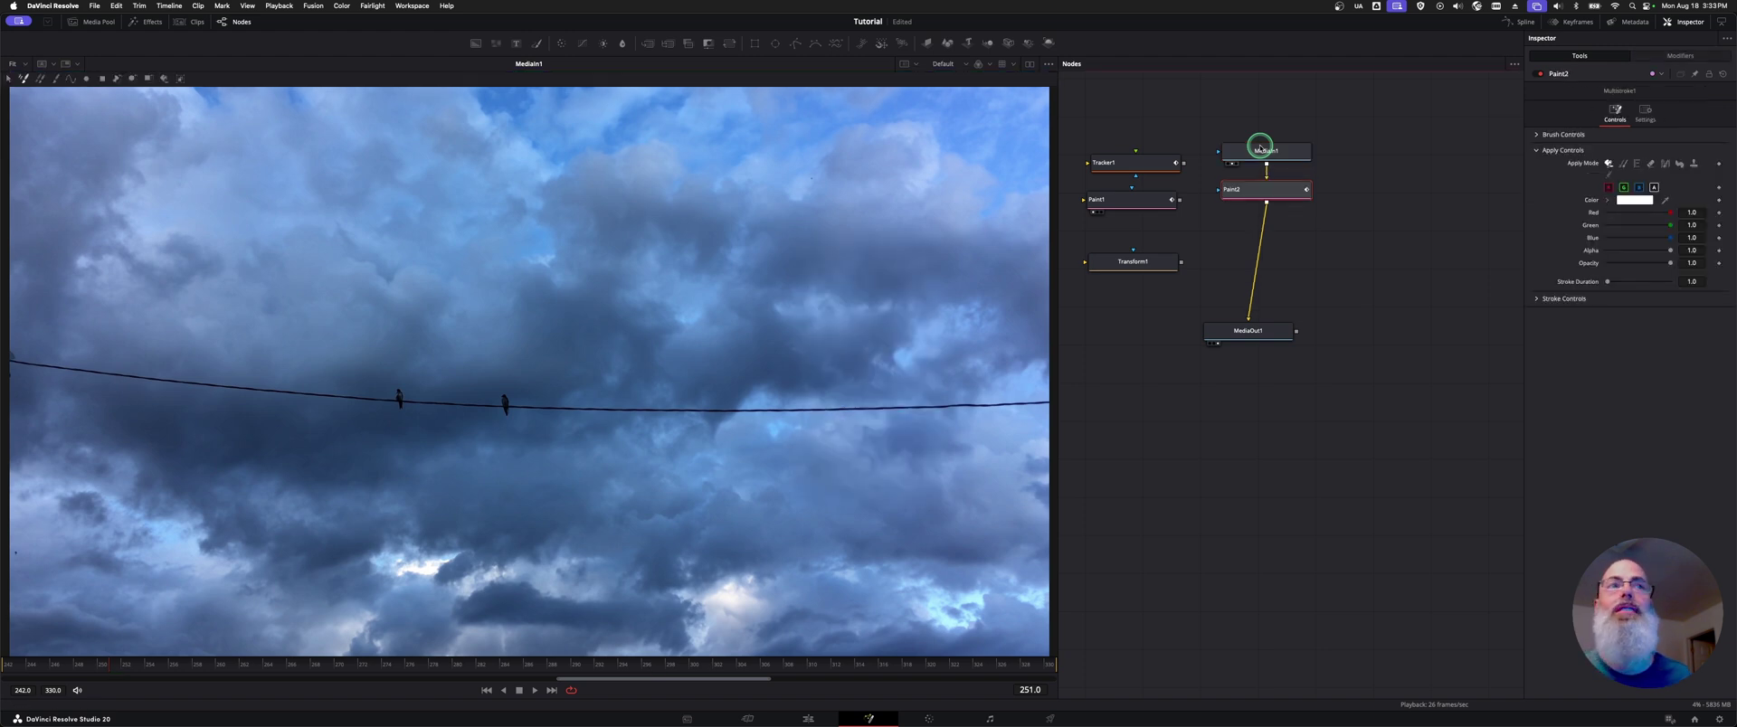
{"action": "scroll", "coordinate": [868, 325], "scroll_direction": "down", "scroll_amount": 2}
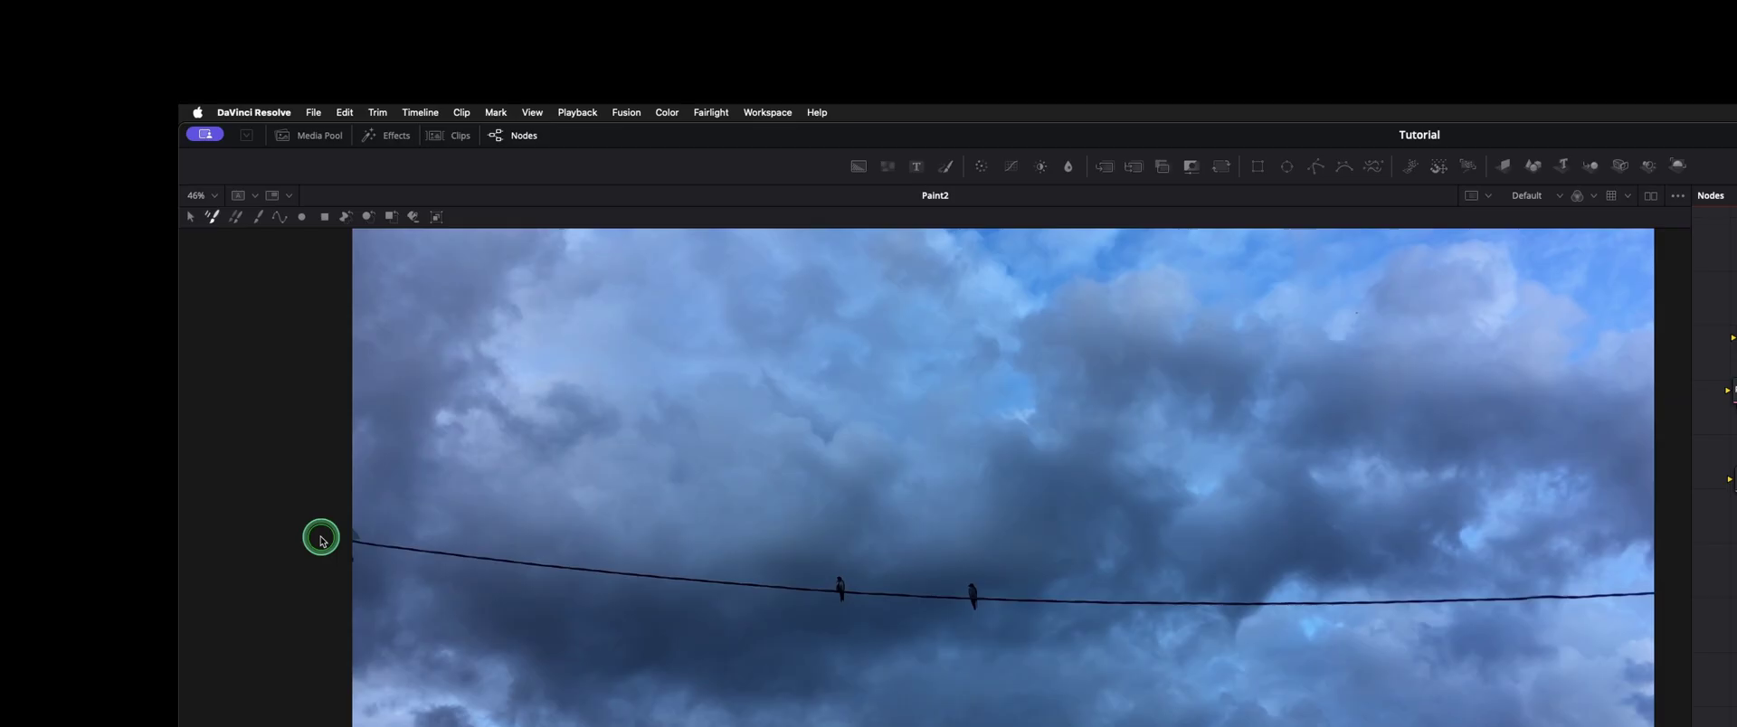
Switch to the Polyline stroke and start it at the wire's left end, checking the original clip.
{"action": "left_click_drag", "start_coordinate": [340, 544], "coordinate": [308, 533]}
{"action": "left_click", "coordinate": [281, 216]}
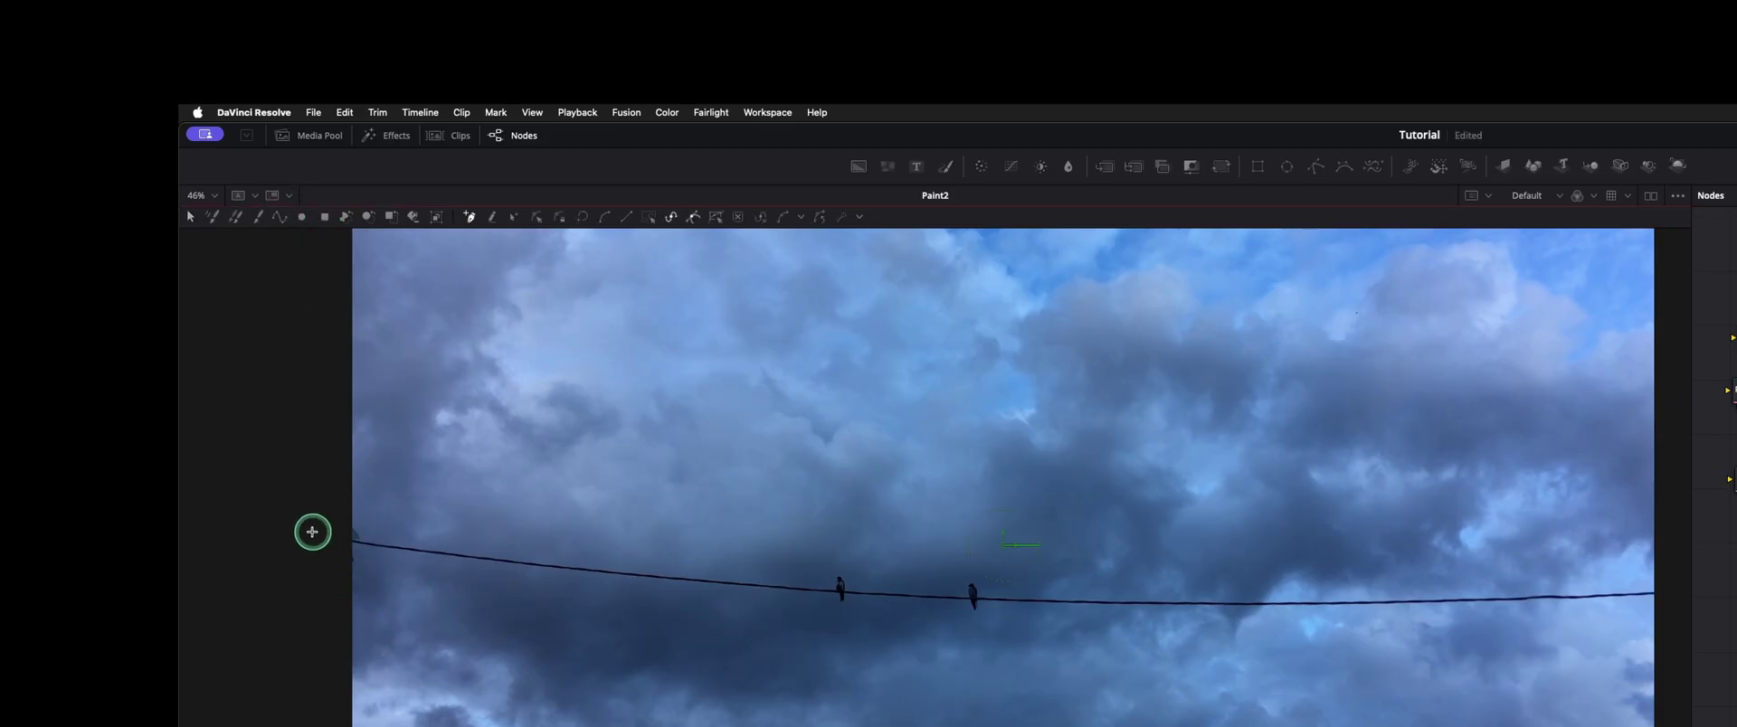
{"action": "left_click_drag", "start_coordinate": [312, 533], "coordinate": [442, 534]}
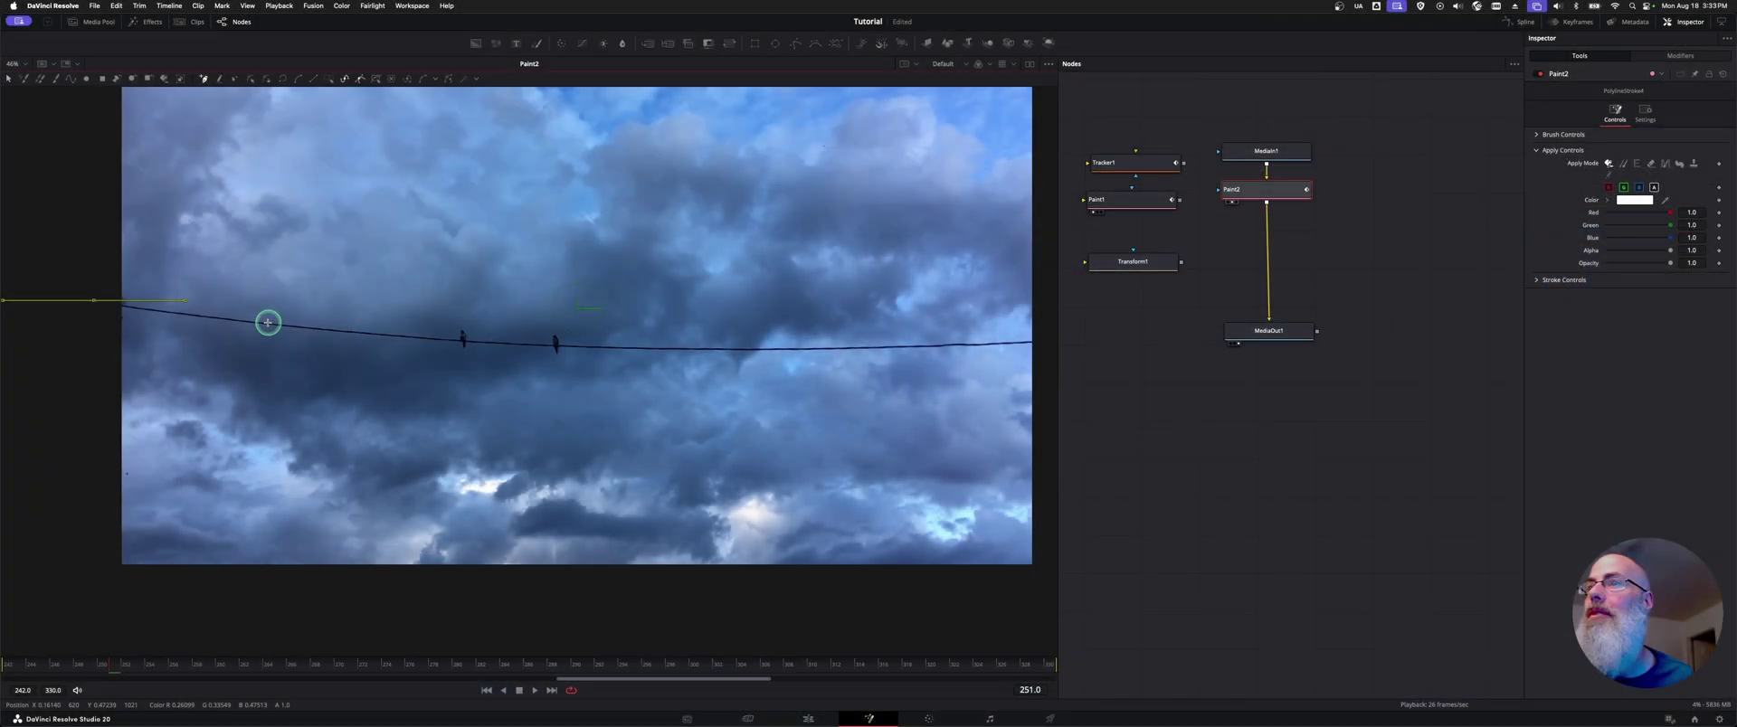
{"action": "left_click", "coordinate": [267, 323]}
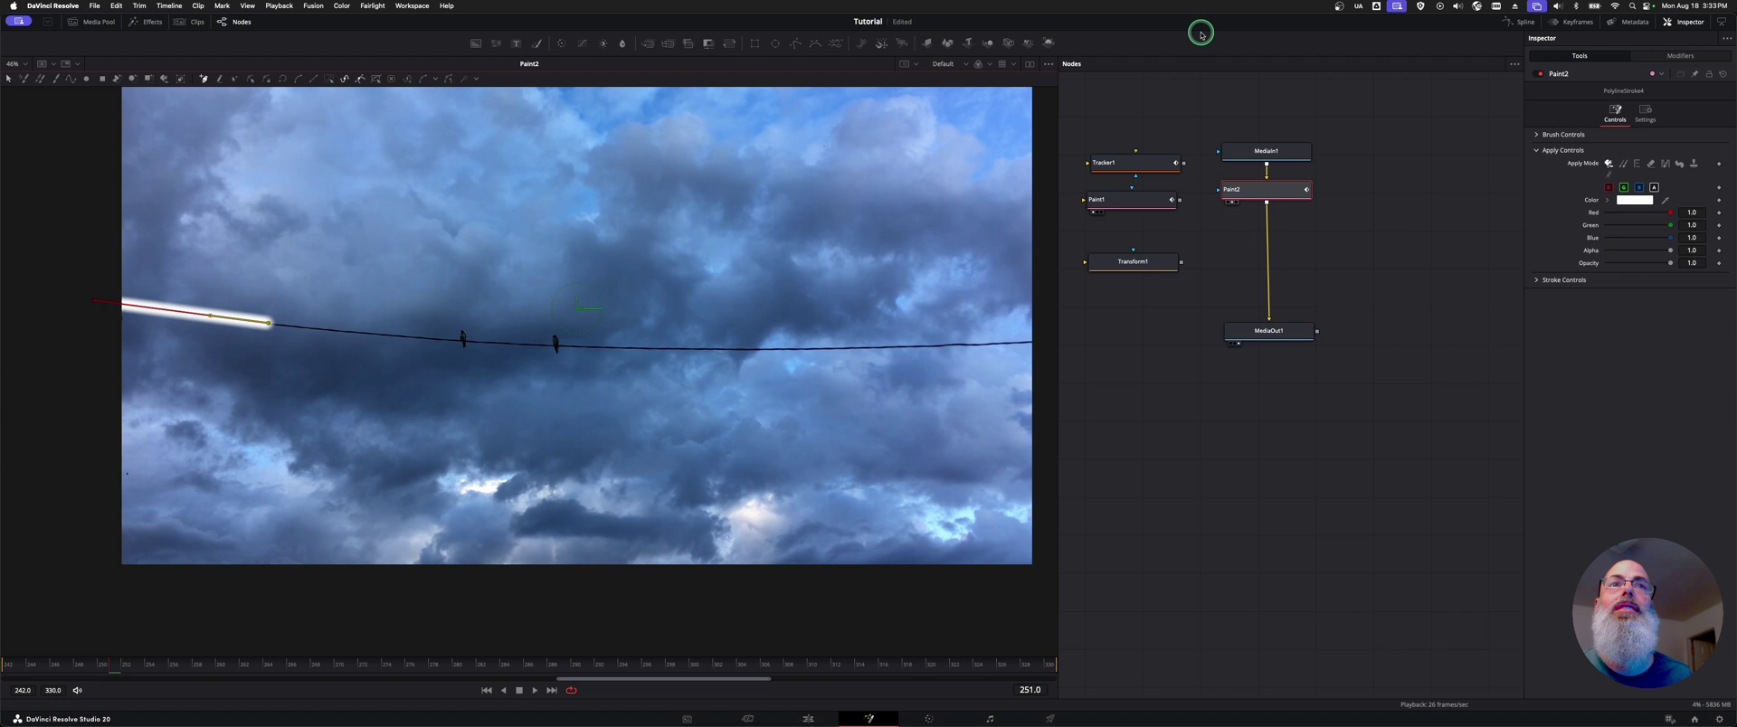
{"action": "left_click", "coordinate": [1275, 152]}
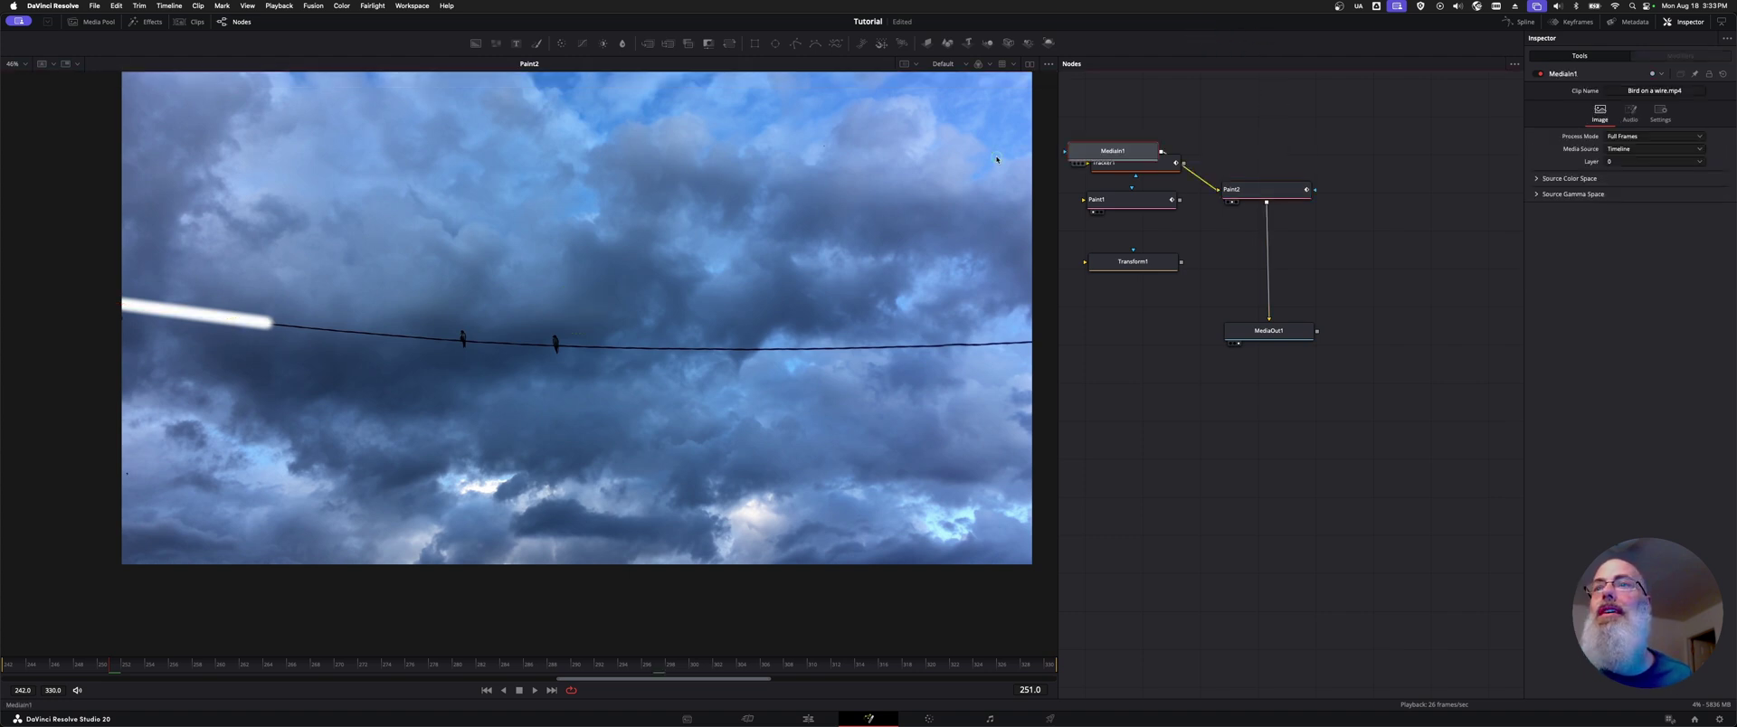
{"action": "left_click", "coordinate": [1265, 189]}
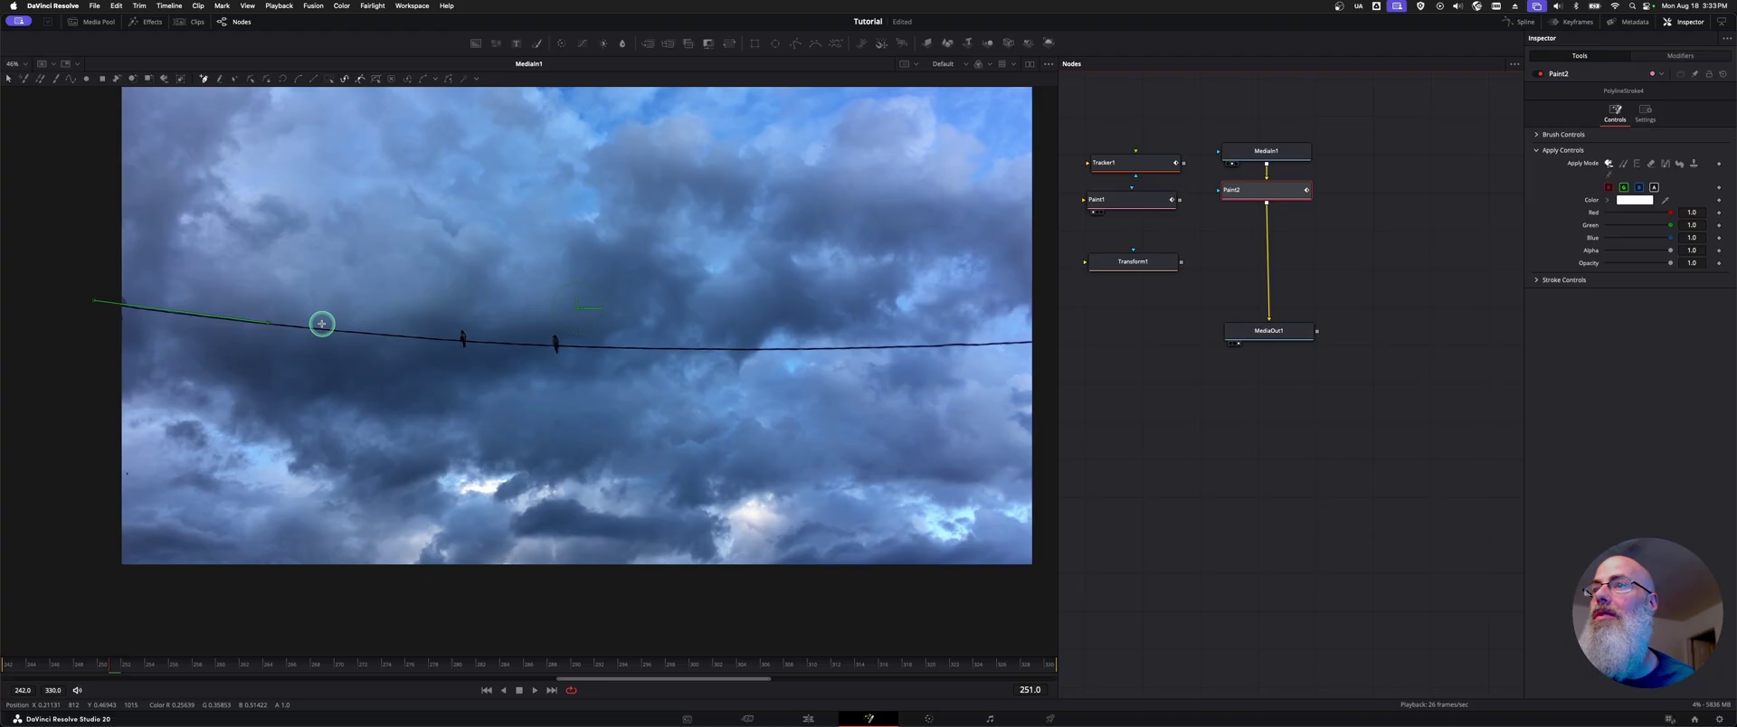
Continue the polyline along the wire past the two birds to the frame's right edge.
{"action": "left_click", "coordinate": [329, 332]}
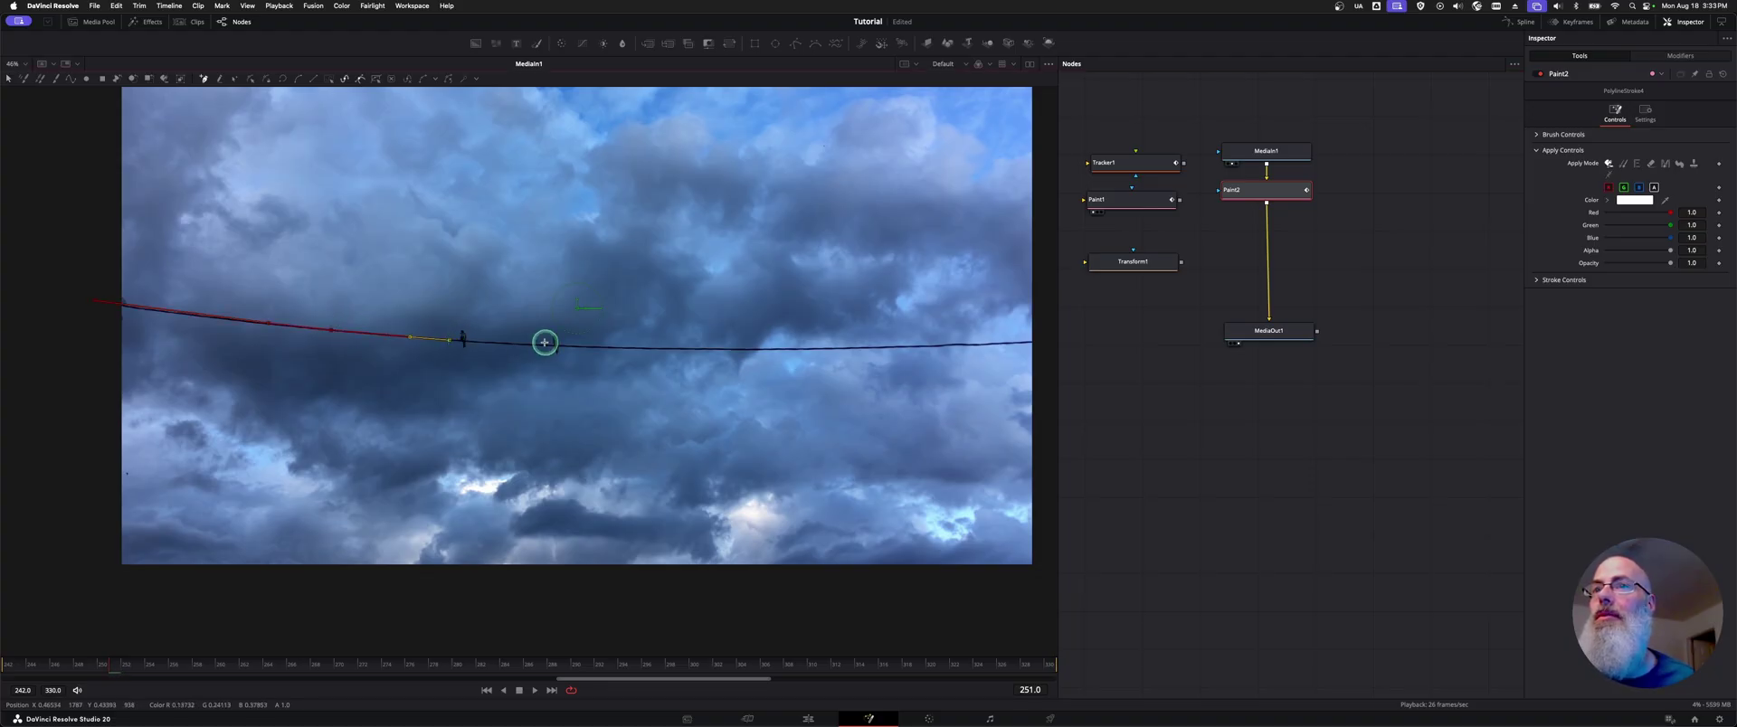
{"action": "left_click", "coordinate": [539, 344]}
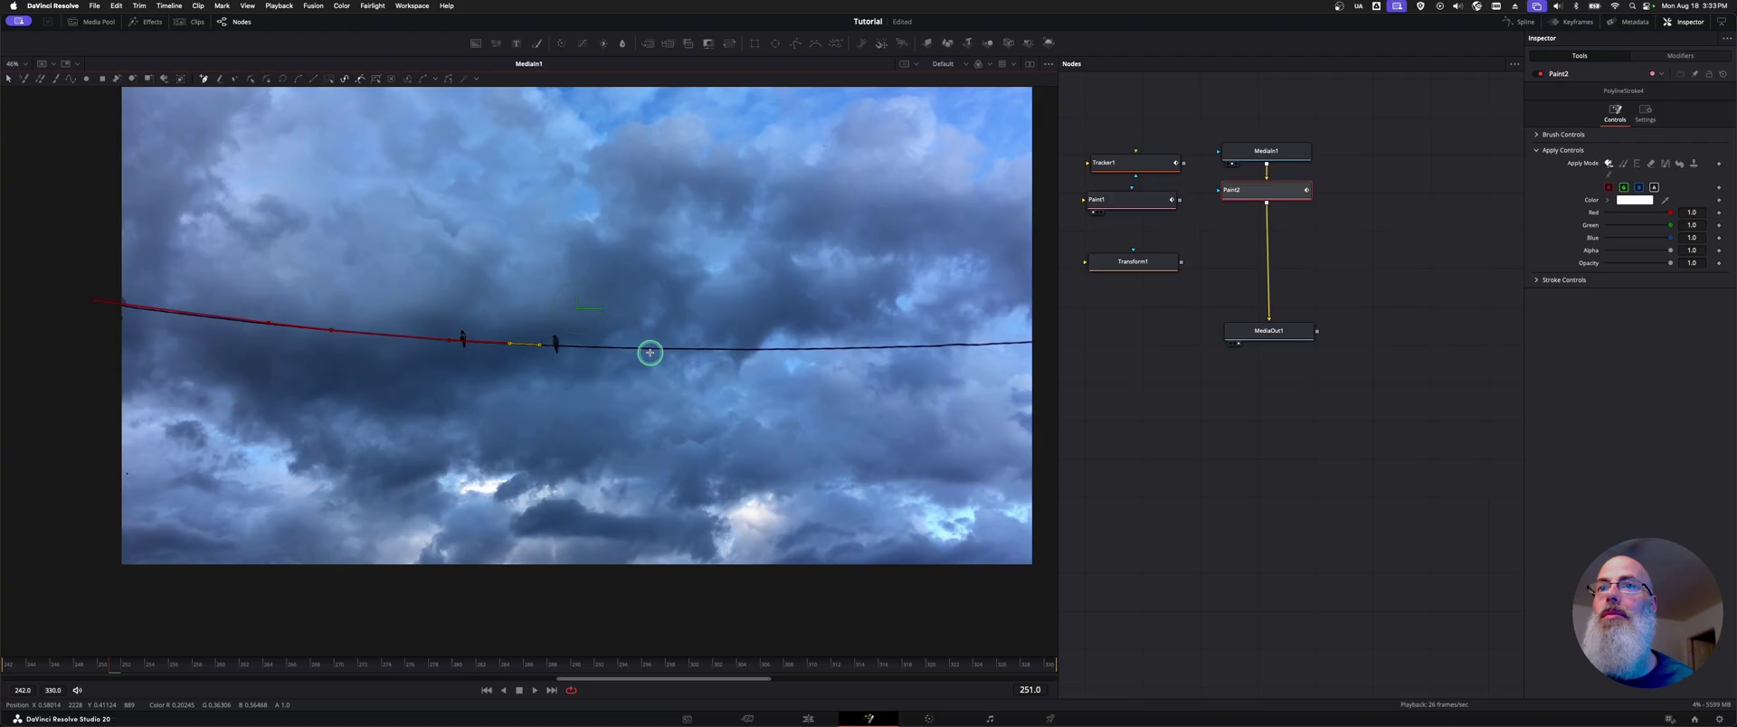
{"action": "left_click", "coordinate": [648, 348]}
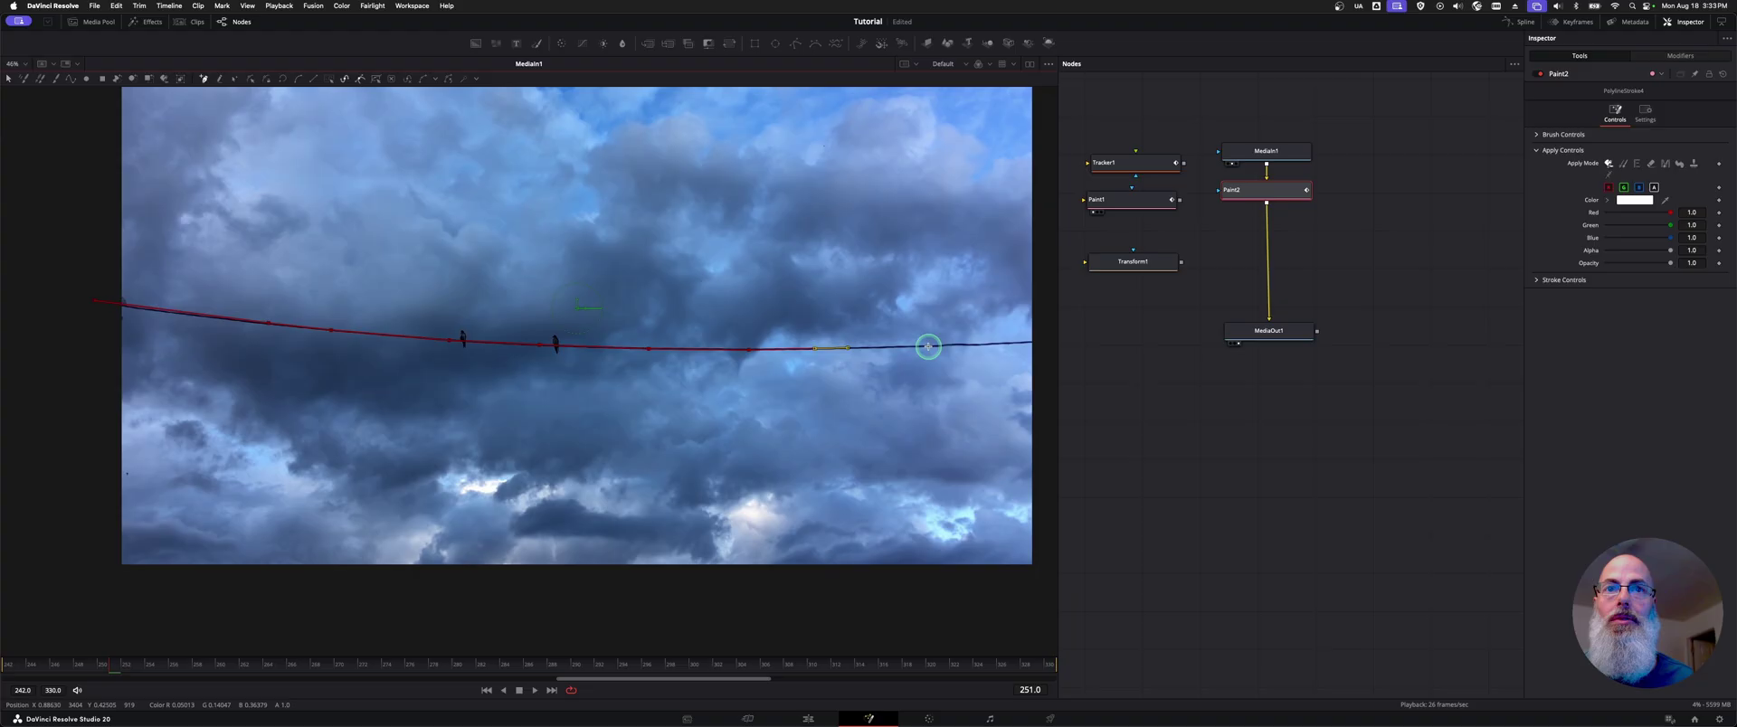
{"action": "left_click", "coordinate": [928, 347]}
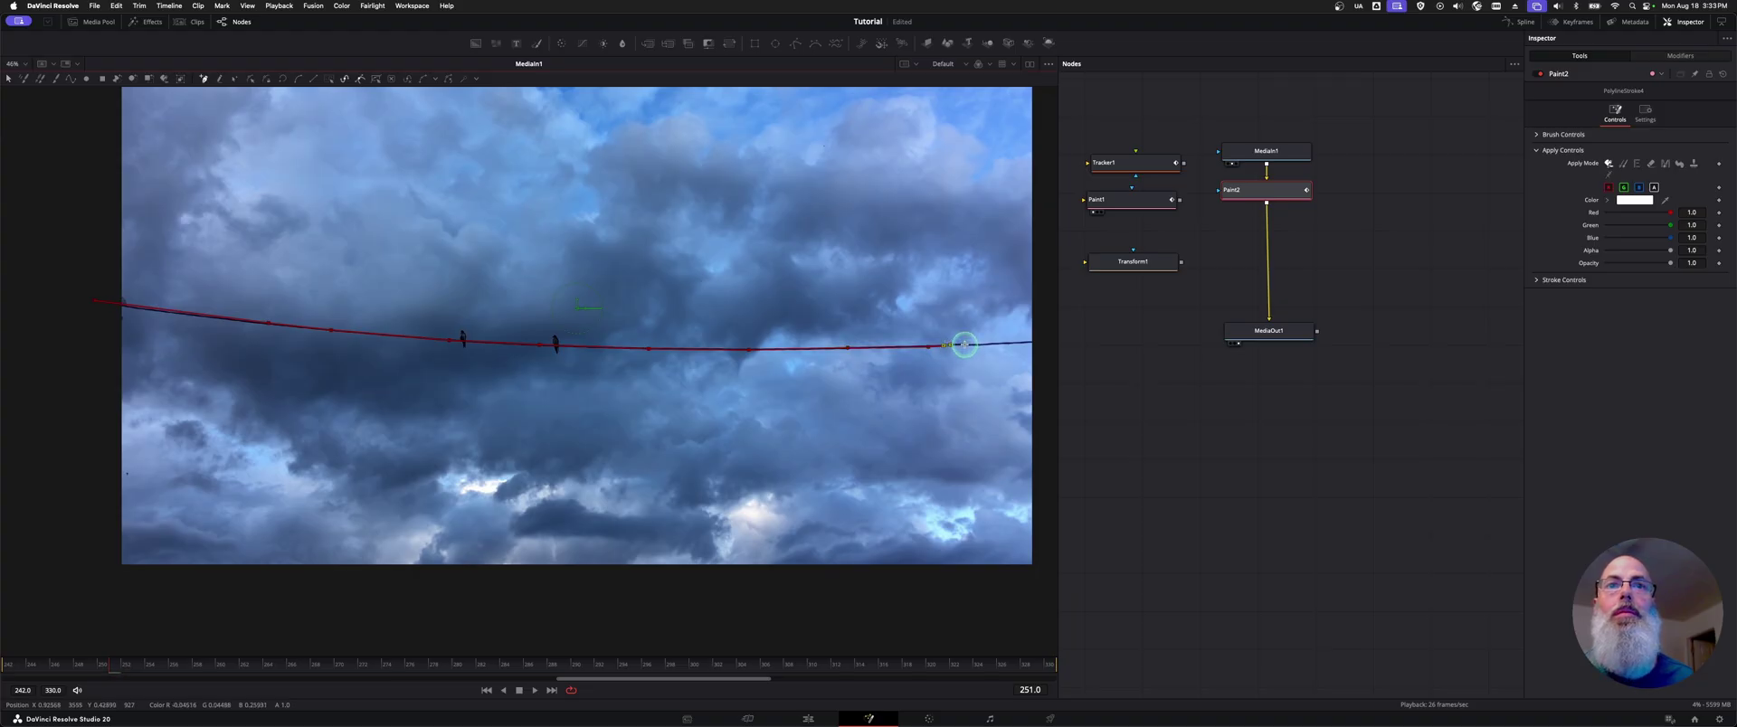
{"action": "left_click", "coordinate": [1045, 340]}
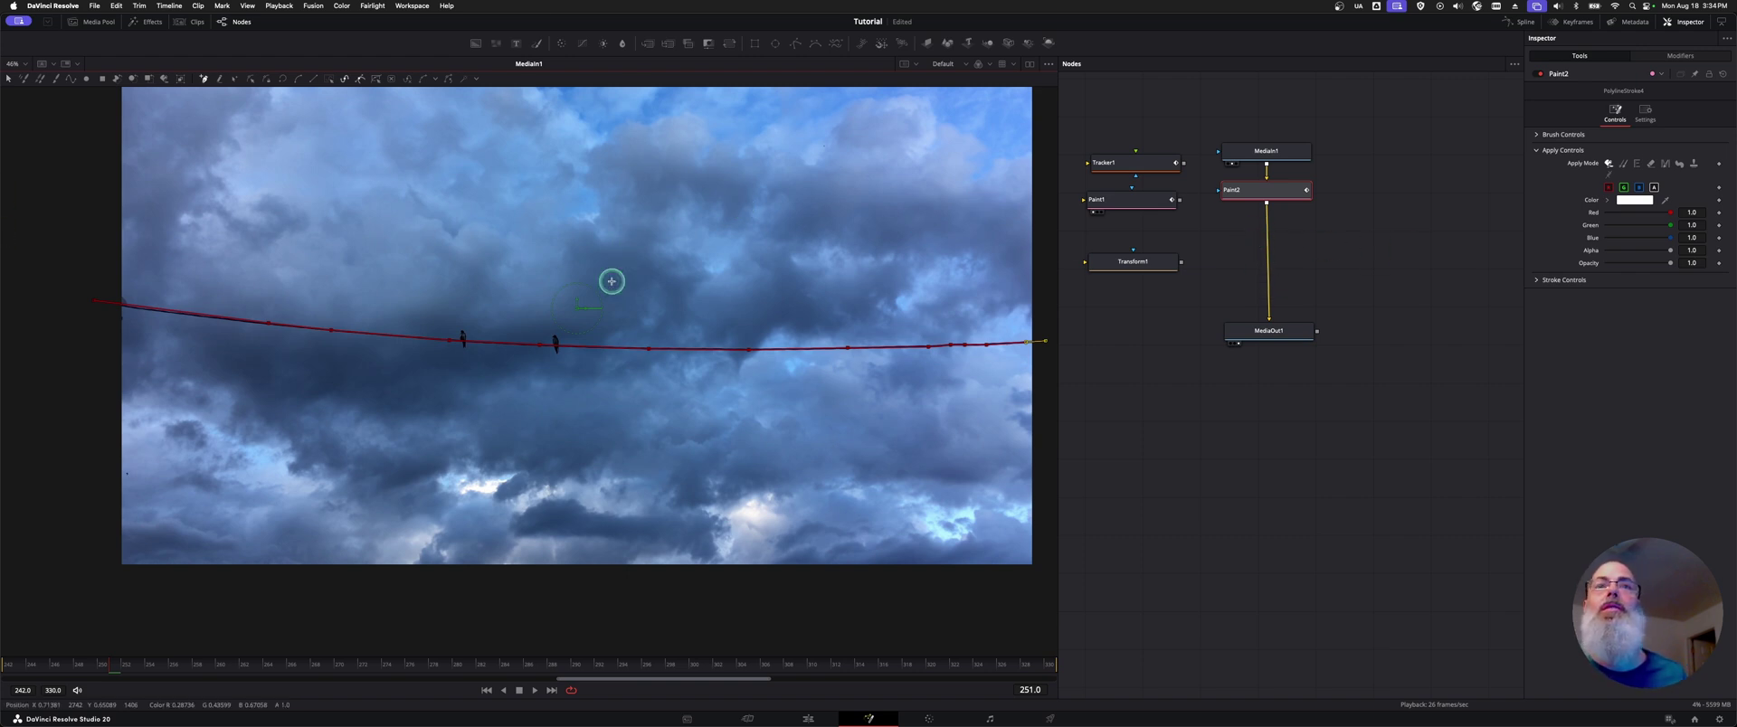
Set Paint2's Apply Mode to Wire Removal, then hide the overlay and zoom in to judge it.
{"action": "left_click_drag", "start_coordinate": [1285, 189], "coordinate": [823, 262]}
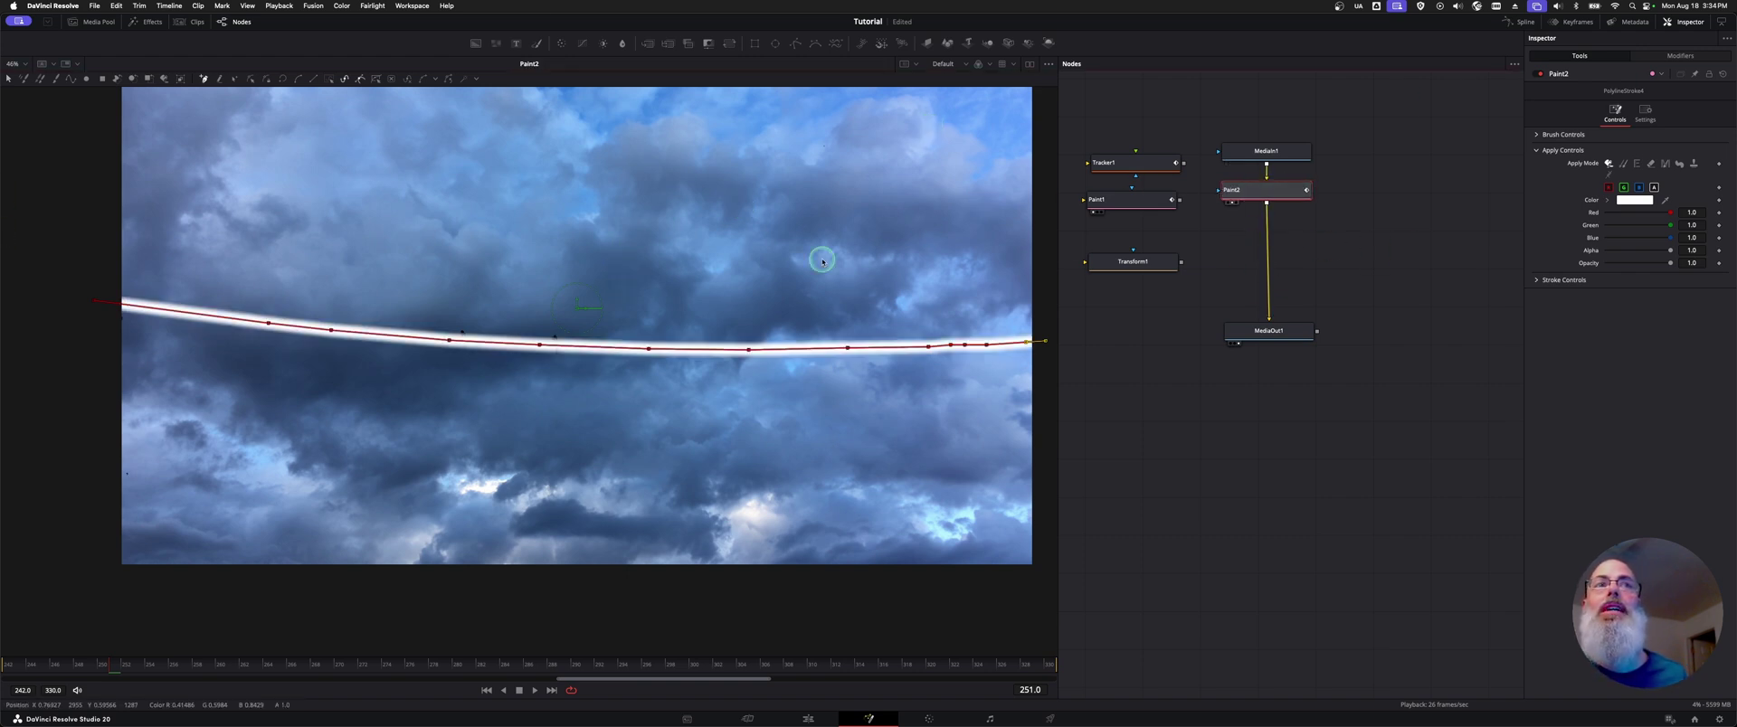
{"action": "left_click", "coordinate": [1537, 136]}
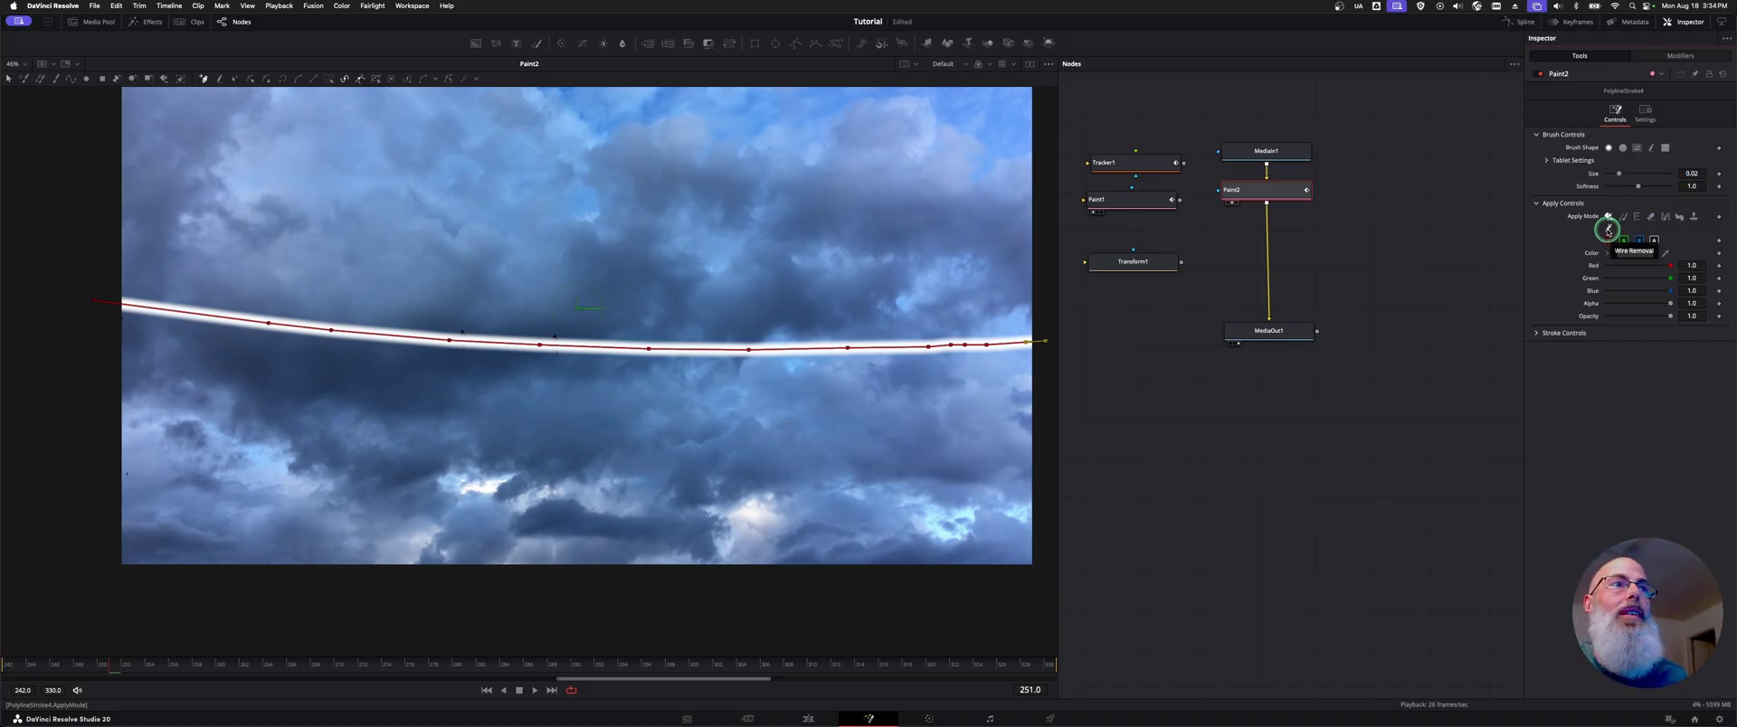
{"action": "left_click", "coordinate": [1609, 230]}
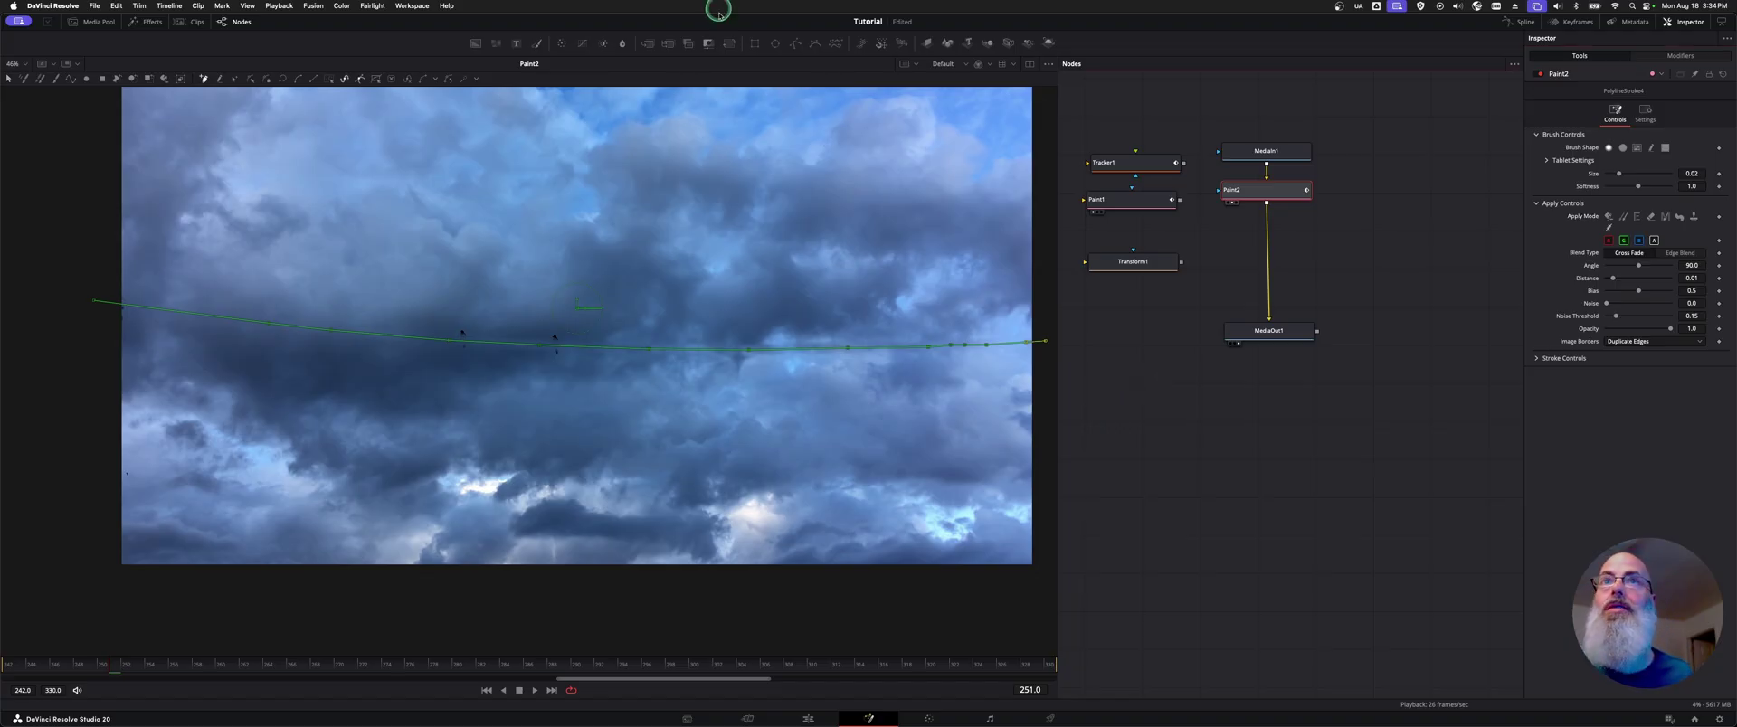
{"action": "key", "text": "Escape"}
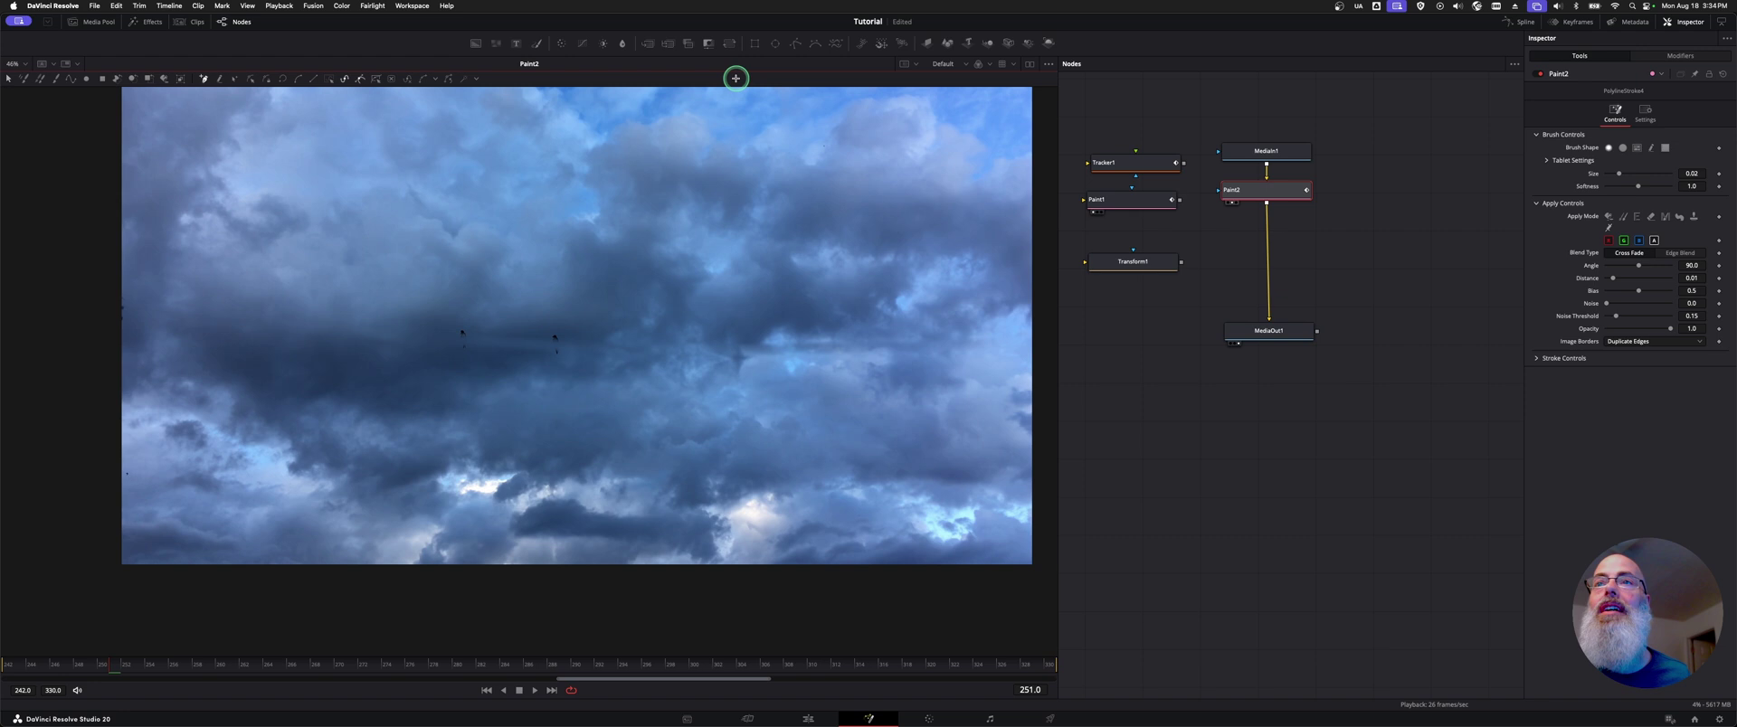
{"action": "scroll", "coordinate": [583, 383], "scroll_direction": "up", "scroll_amount": 2}
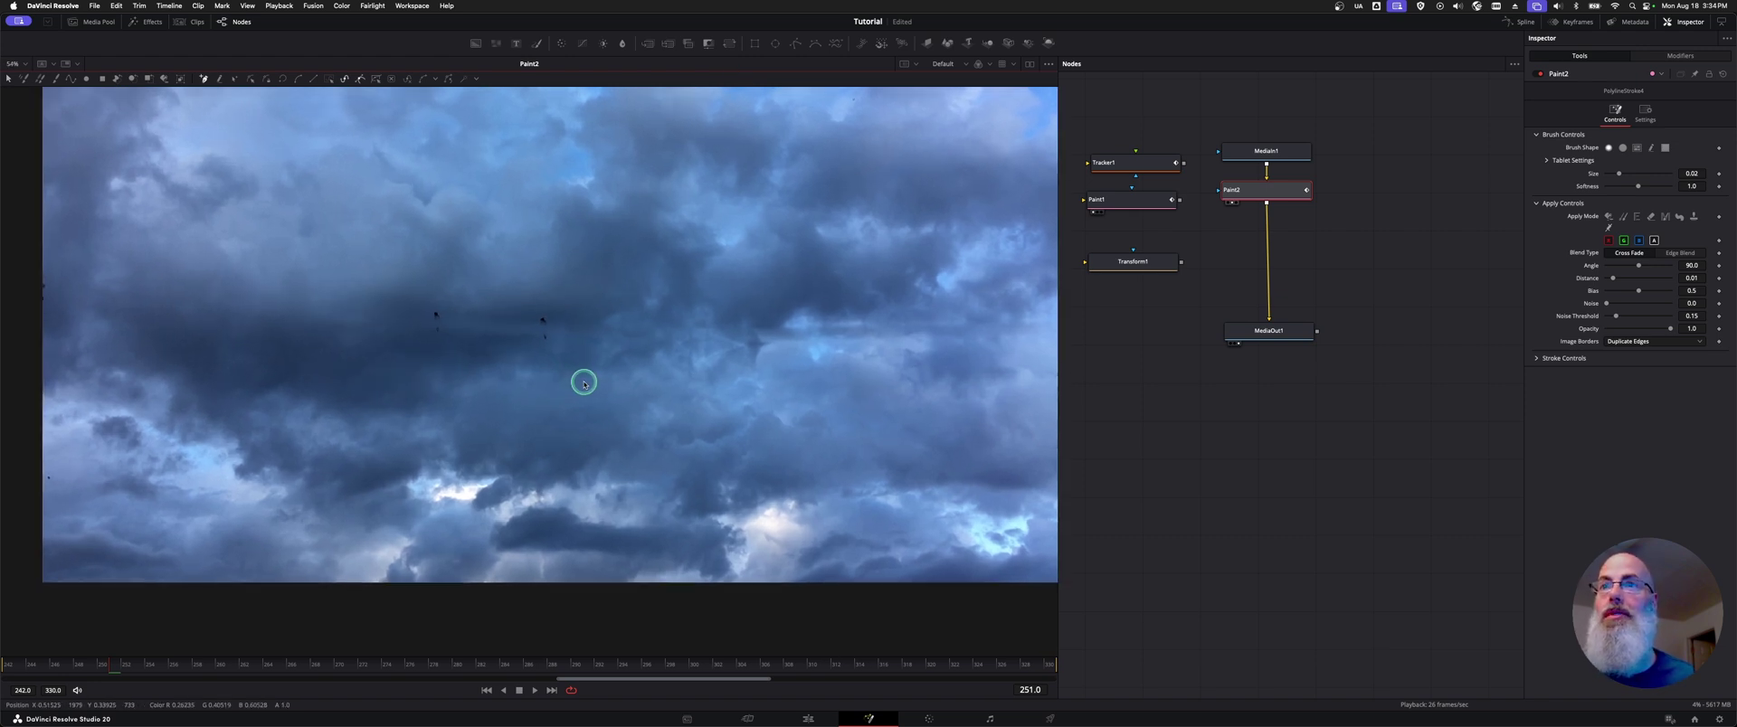
{"action": "scroll", "coordinate": [583, 383], "scroll_direction": "up", "scroll_amount": 3}
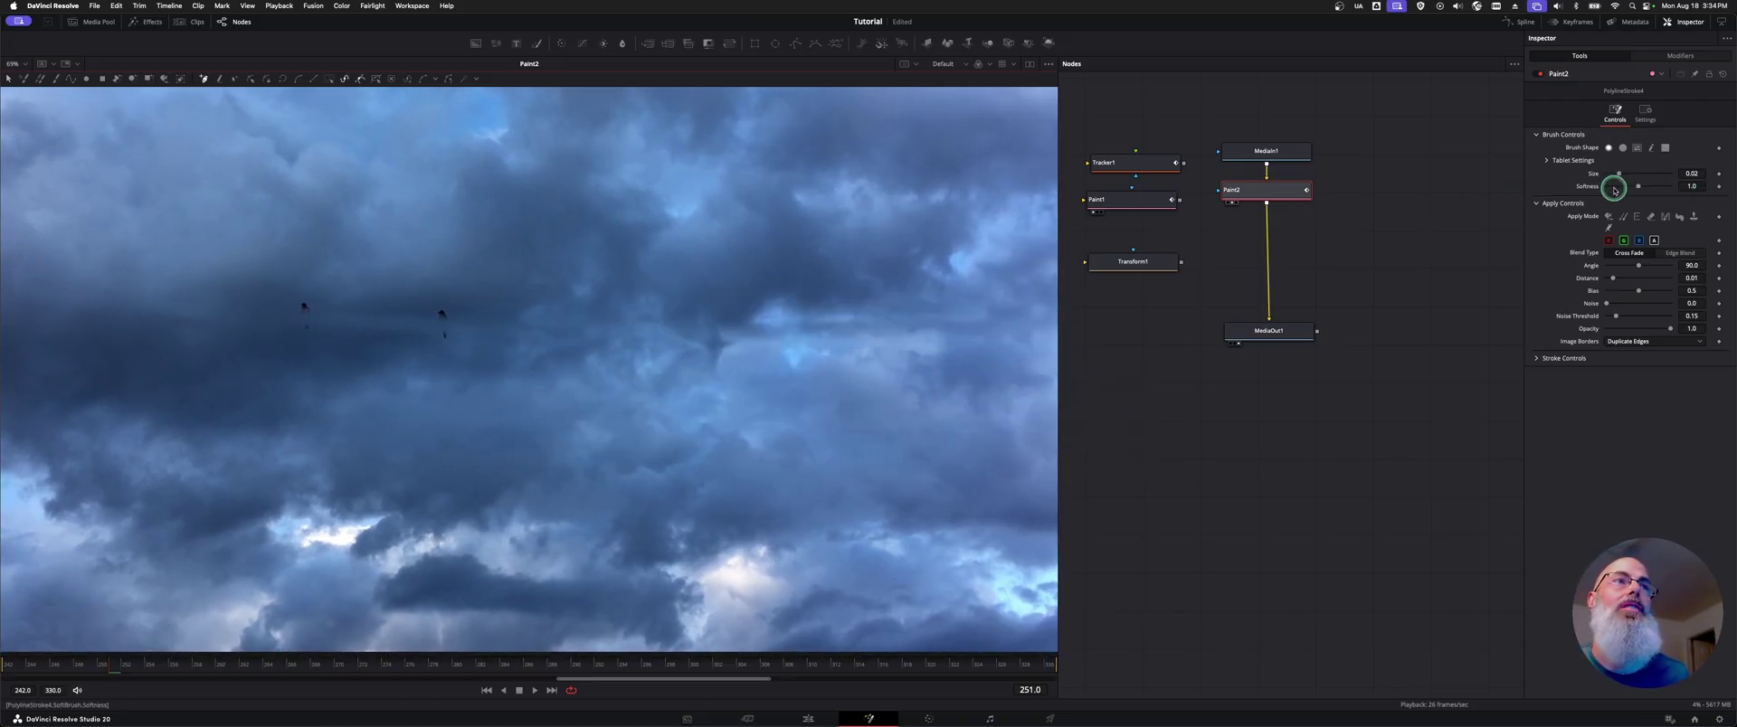
Switch the stroke back to Color apply mode and thin the brush size to about 0.0047.
{"action": "left_click", "coordinate": [1608, 217]}
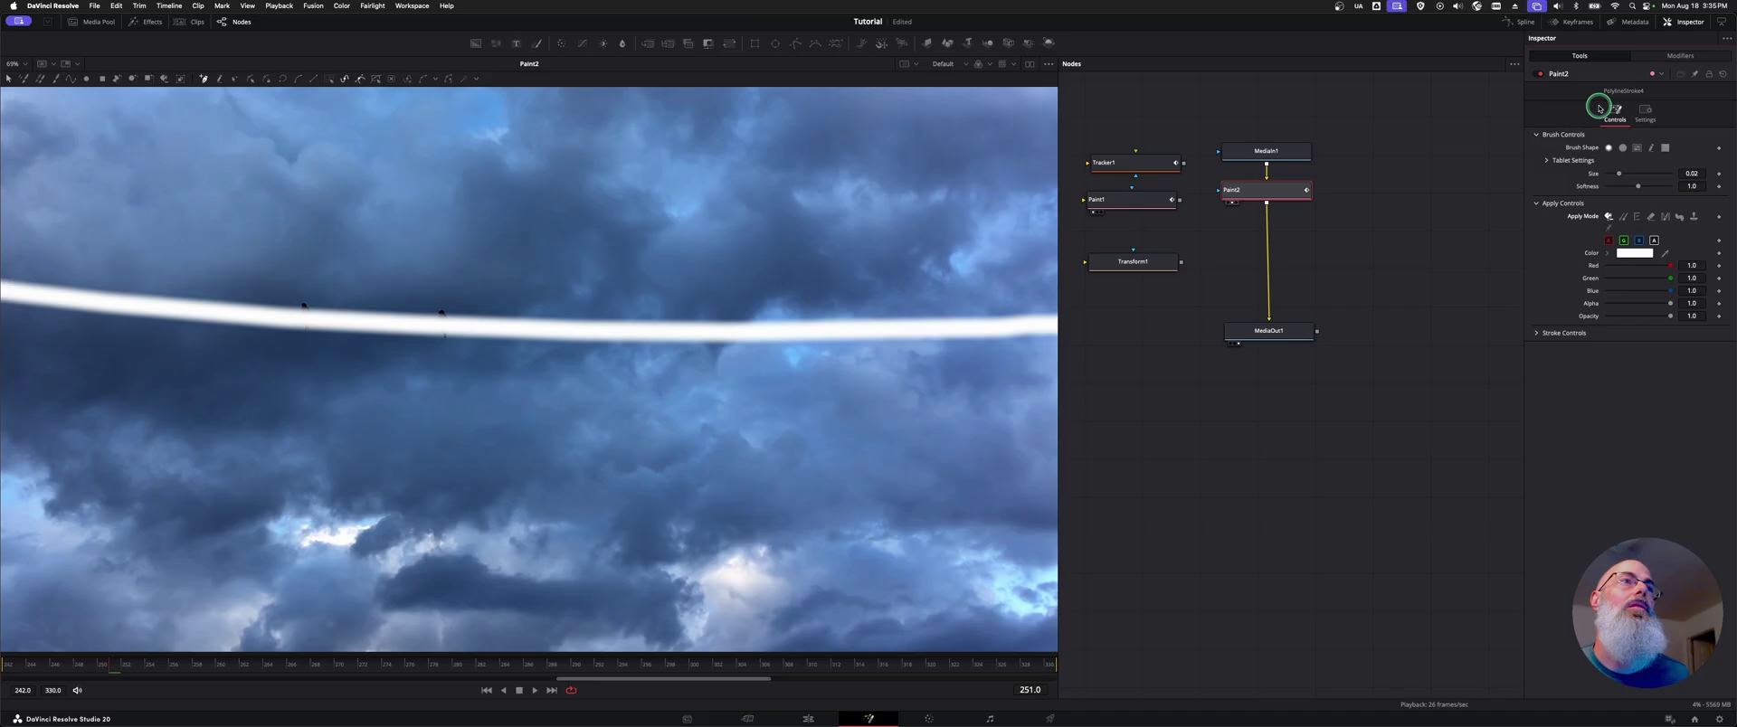
{"action": "left_click_drag", "start_coordinate": [1620, 173], "coordinate": [1577, 183]}
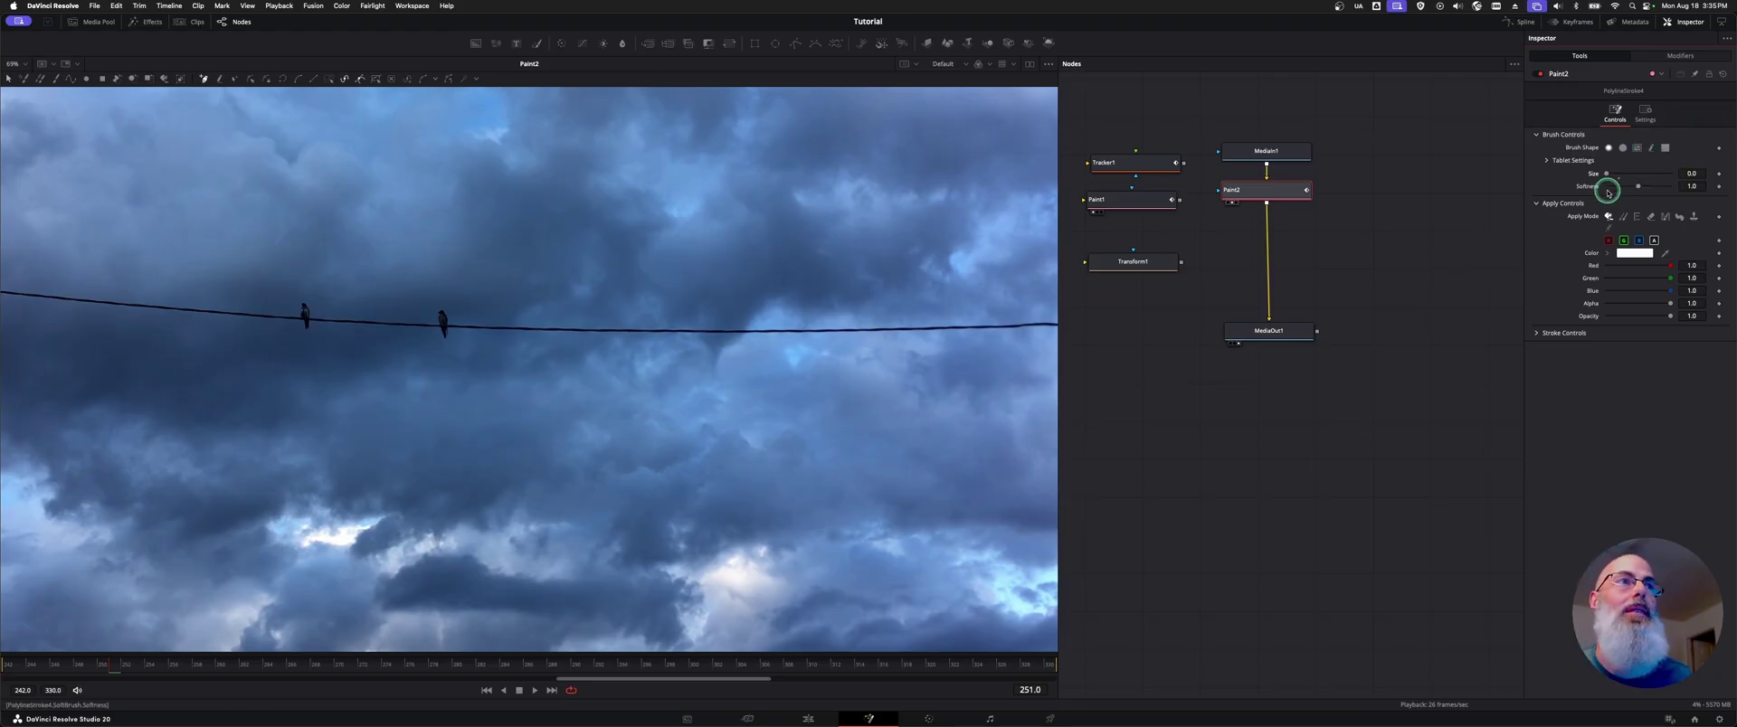
{"action": "left_click_drag", "start_coordinate": [1607, 174], "coordinate": [1609, 171]}
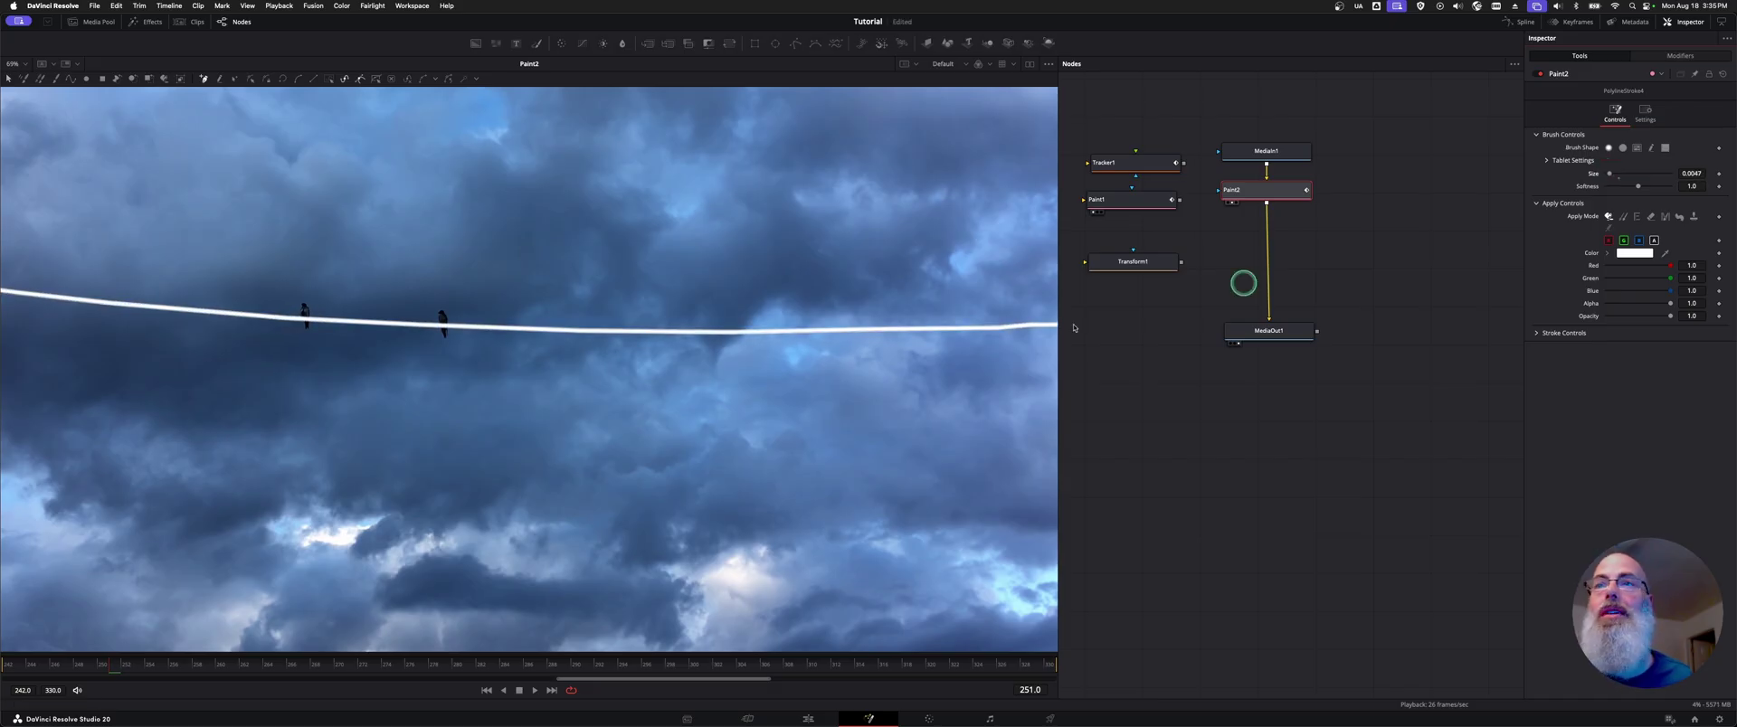
{"action": "scroll", "coordinate": [756, 403], "scroll_direction": "left", "scroll_amount": 5}
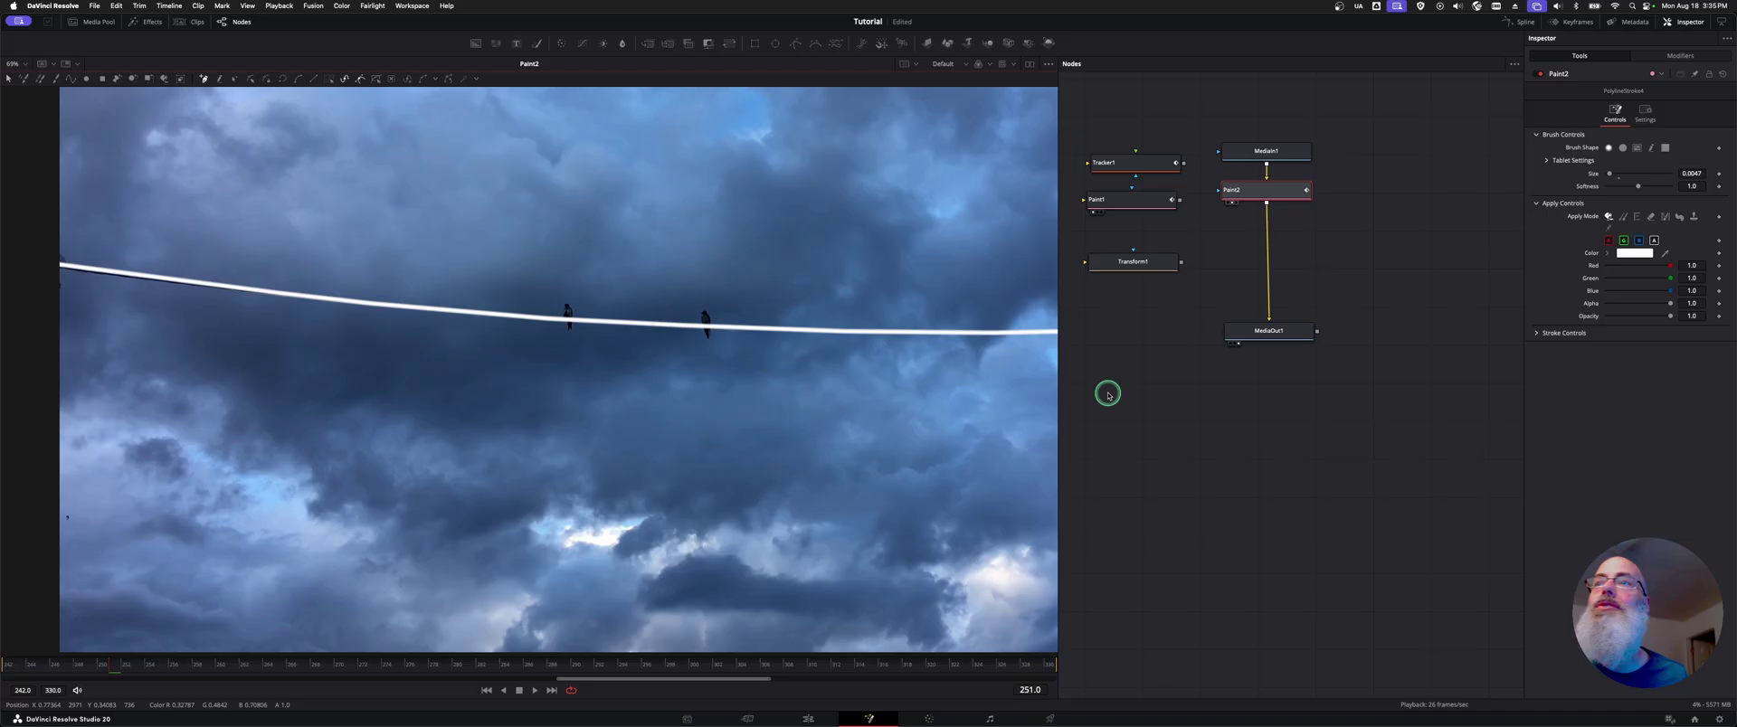
Inspect the stroke, then select its left endpoint with the Insert and Modify tool.
{"action": "scroll", "coordinate": [599, 409], "scroll_direction": "down", "scroll_amount": 2}
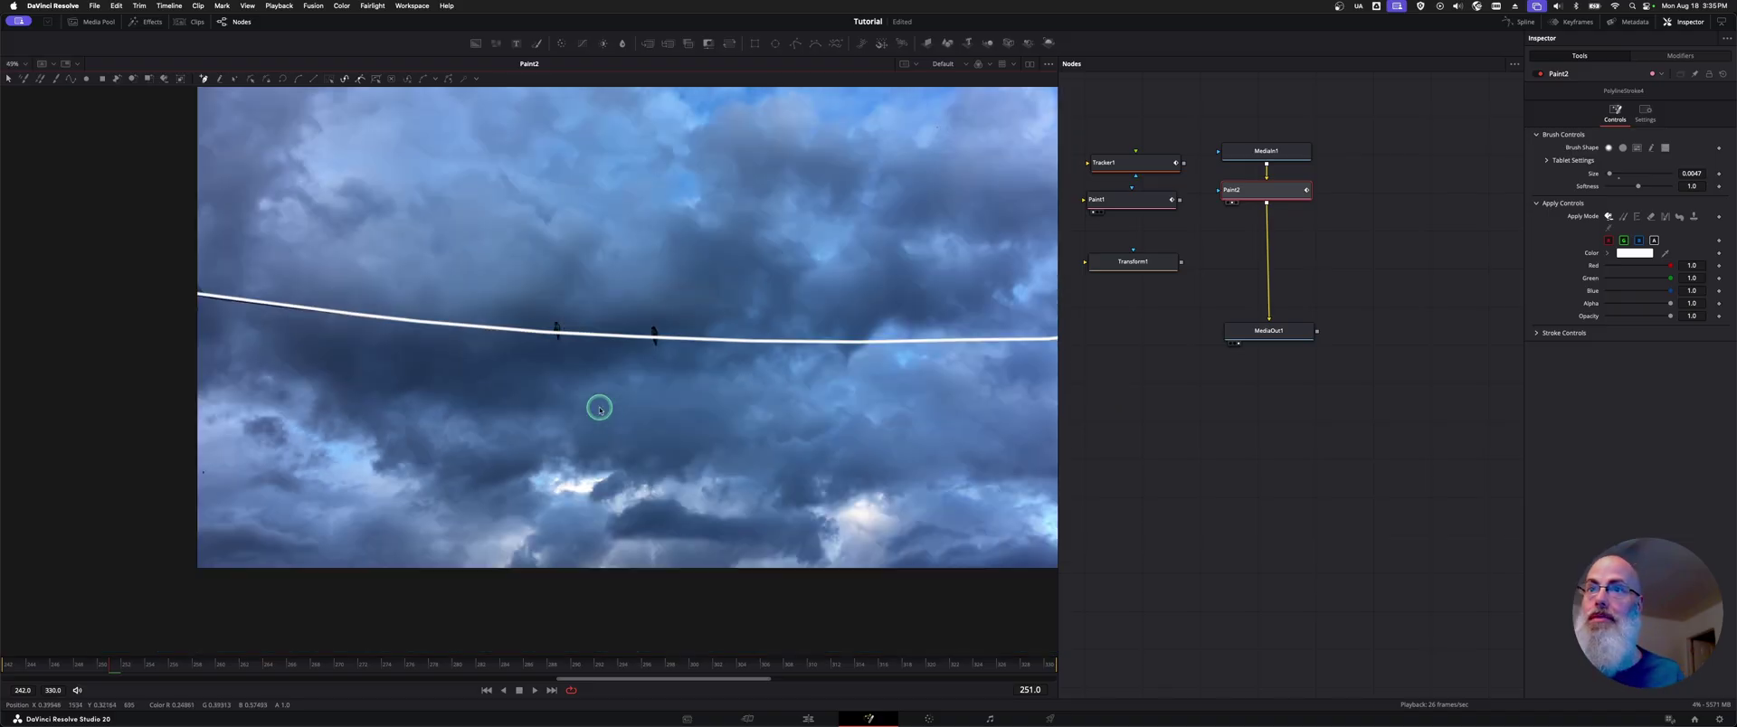
{"action": "scroll", "coordinate": [599, 409], "scroll_direction": "down", "scroll_amount": 1}
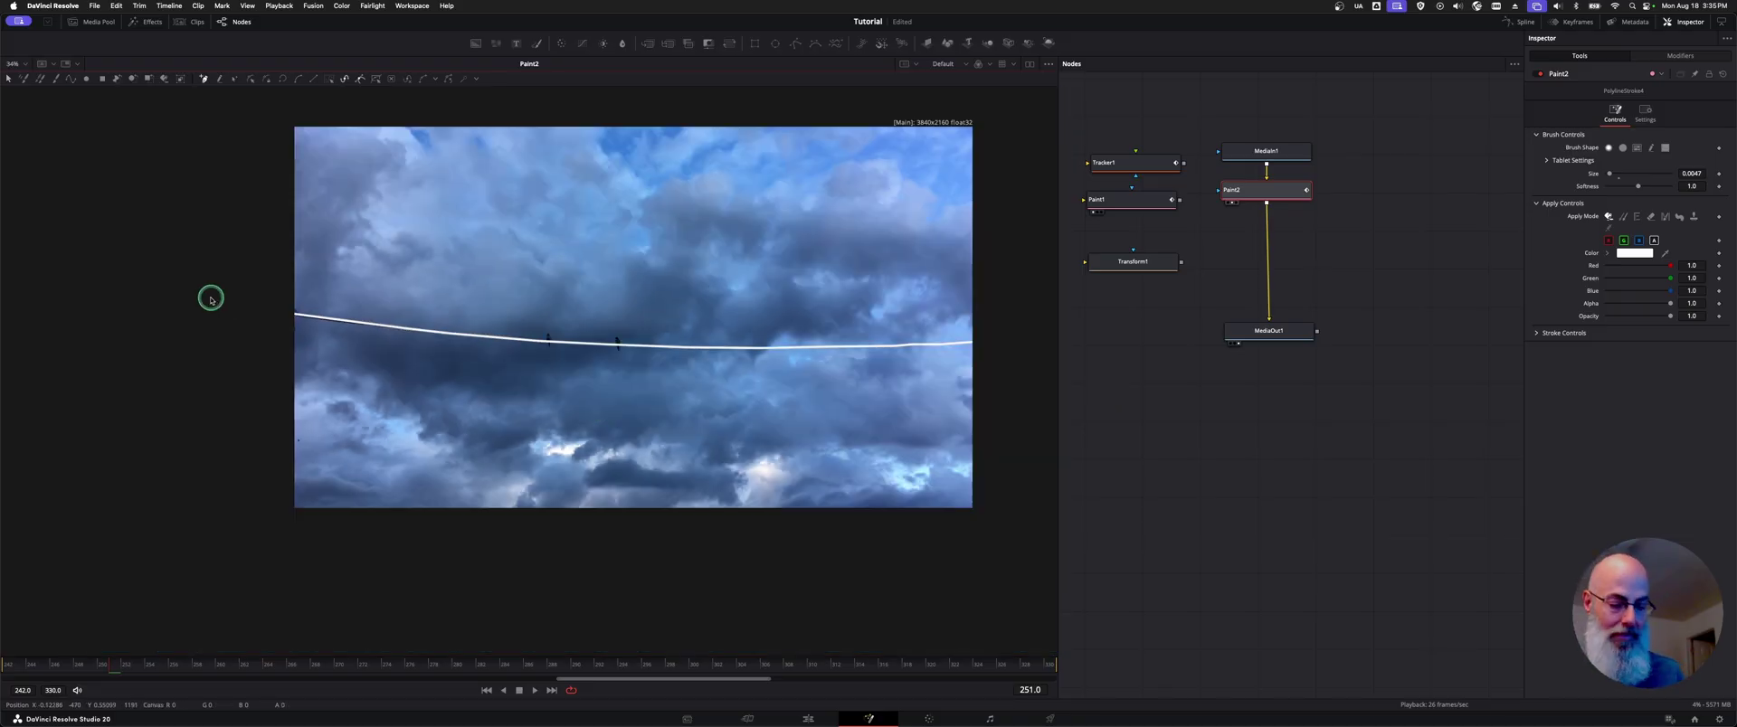
{"action": "scroll", "coordinate": [437, 295], "scroll_direction": "down", "scroll_amount": 1}
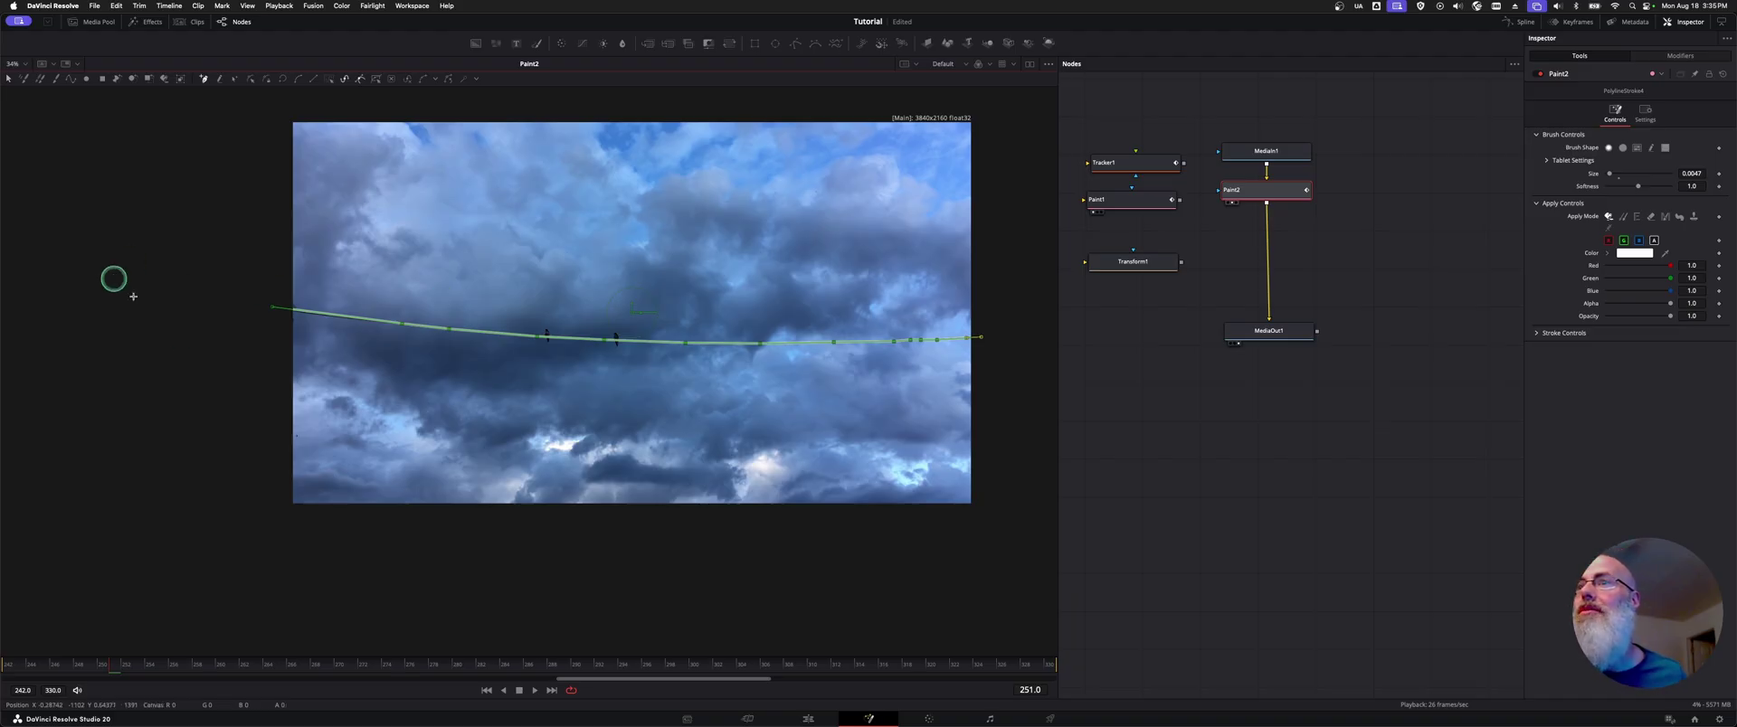
{"action": "scroll", "coordinate": [175, 333], "scroll_direction": "down", "scroll_amount": 2}
{"action": "scroll", "coordinate": [178, 335], "scroll_direction": "down", "scroll_amount": 1}
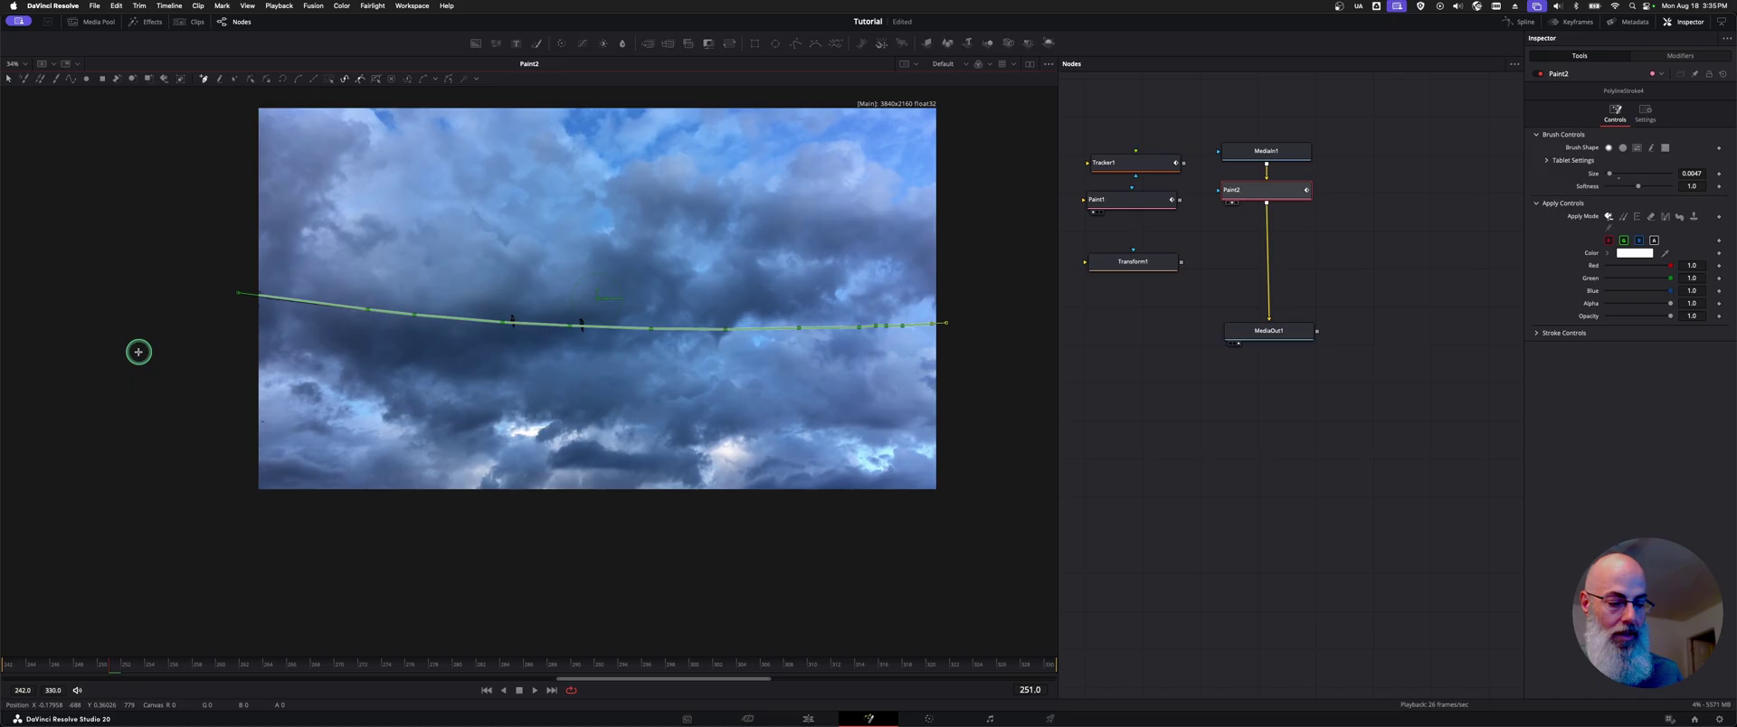
{"action": "scroll", "coordinate": [139, 350], "scroll_direction": "up", "scroll_amount": 2}
{"action": "scroll", "coordinate": [139, 351], "scroll_direction": "up", "scroll_amount": 2}
{"action": "scroll", "coordinate": [139, 352], "scroll_direction": "up", "scroll_amount": 2}
{"action": "scroll", "coordinate": [139, 352], "scroll_direction": "left", "scroll_amount": 4}
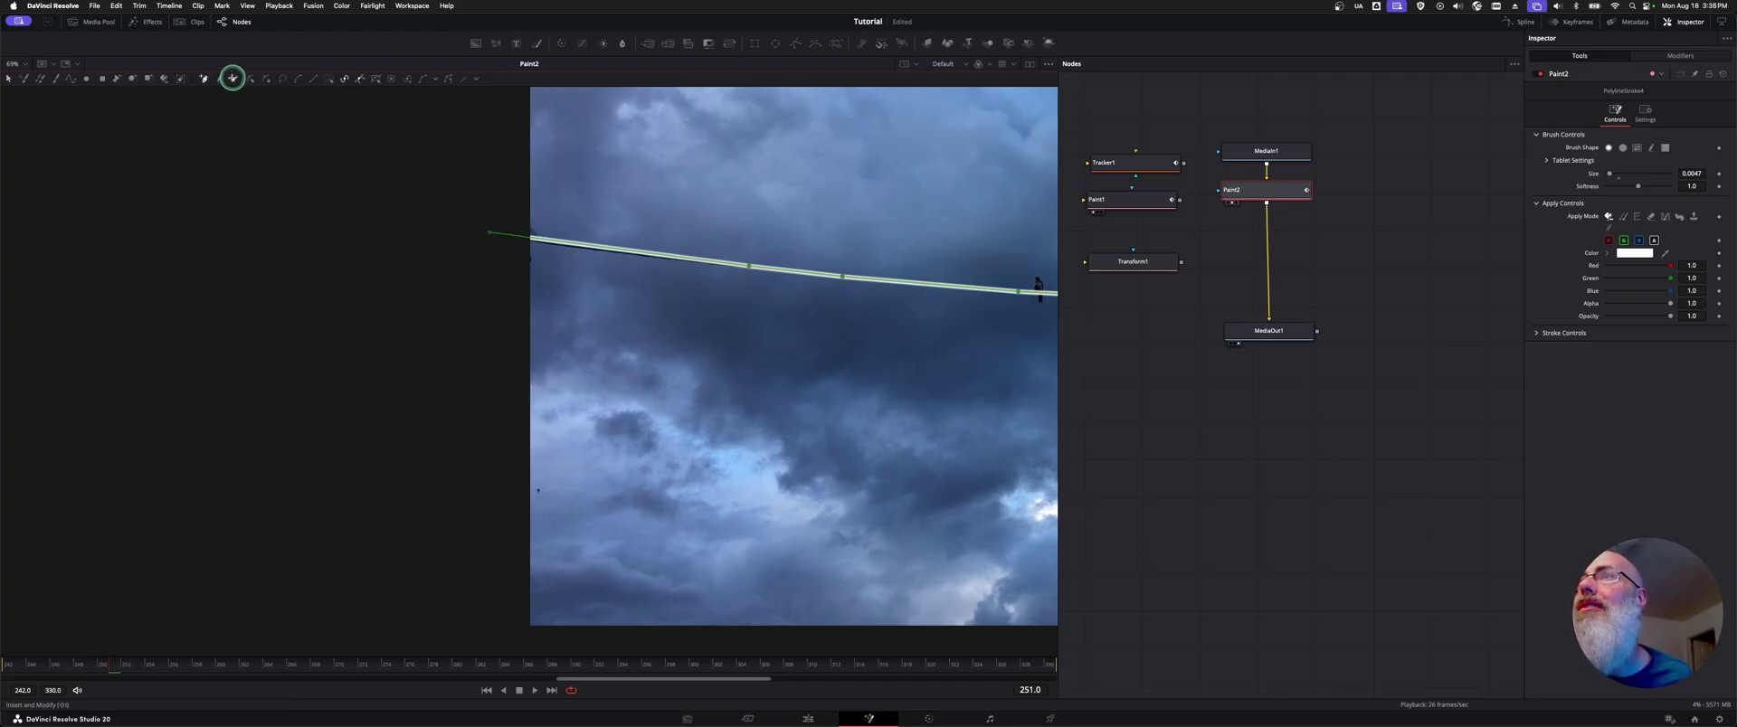
{"action": "left_click", "coordinate": [235, 78]}
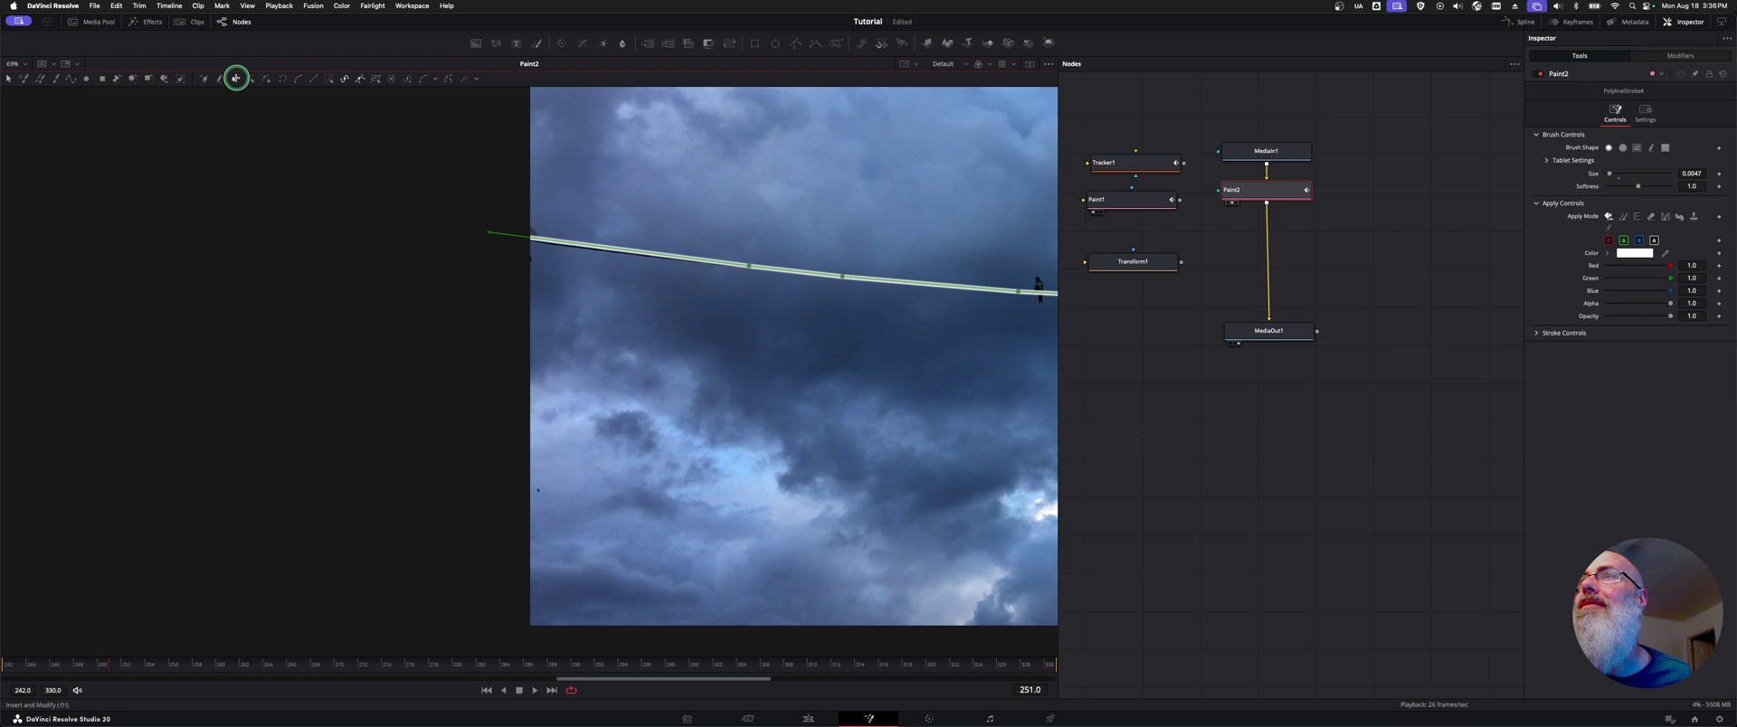
{"action": "left_click", "coordinate": [489, 236]}
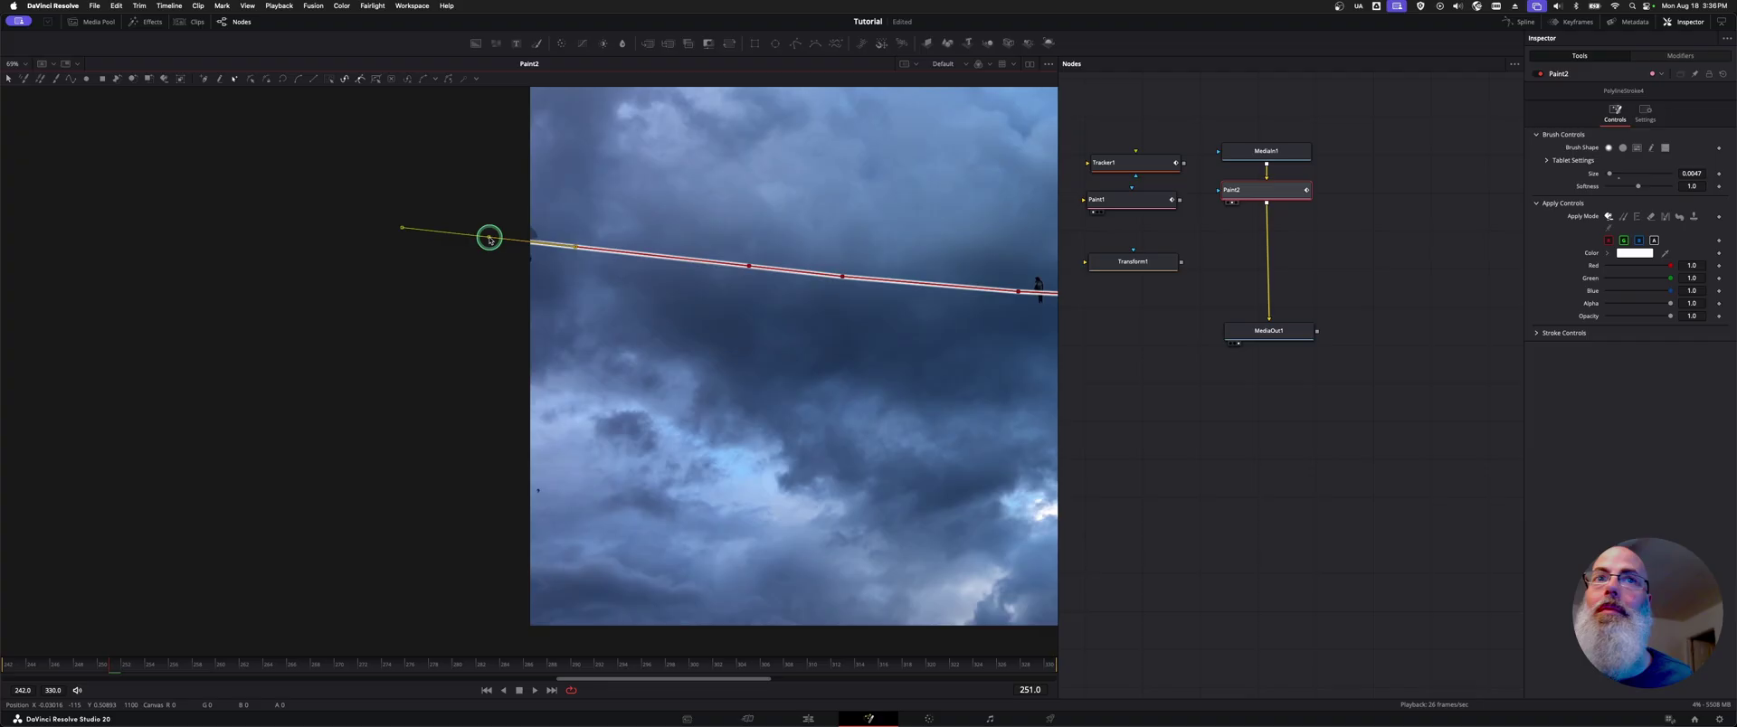
Set the stroke's Softness to 1.505.
{"action": "type", "text": "1.505"}
{"action": "key", "text": "Return"}
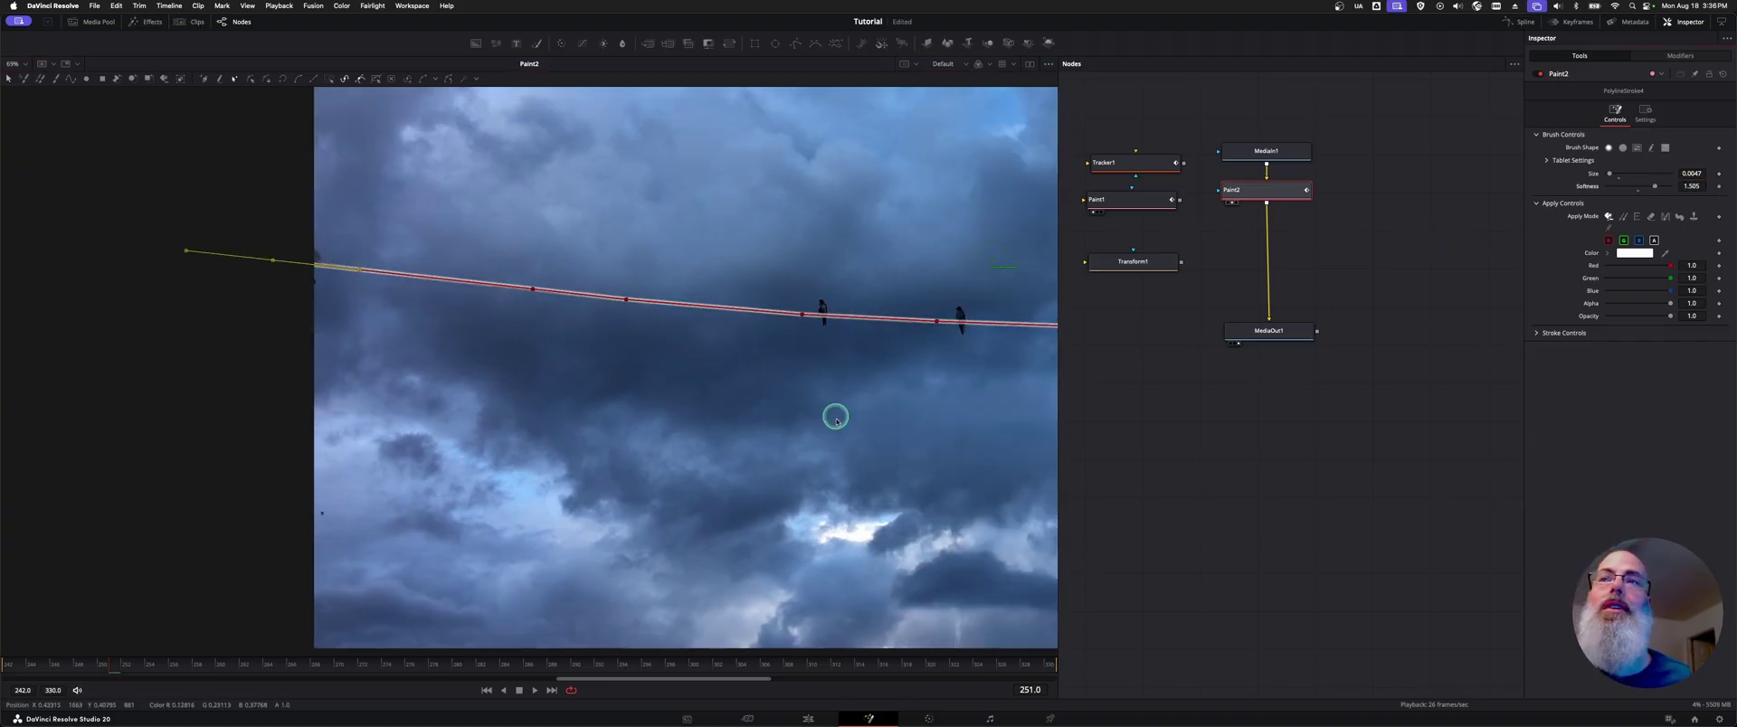
{"action": "scroll", "coordinate": [750, 298], "scroll_direction": "right", "scroll_amount": 5}
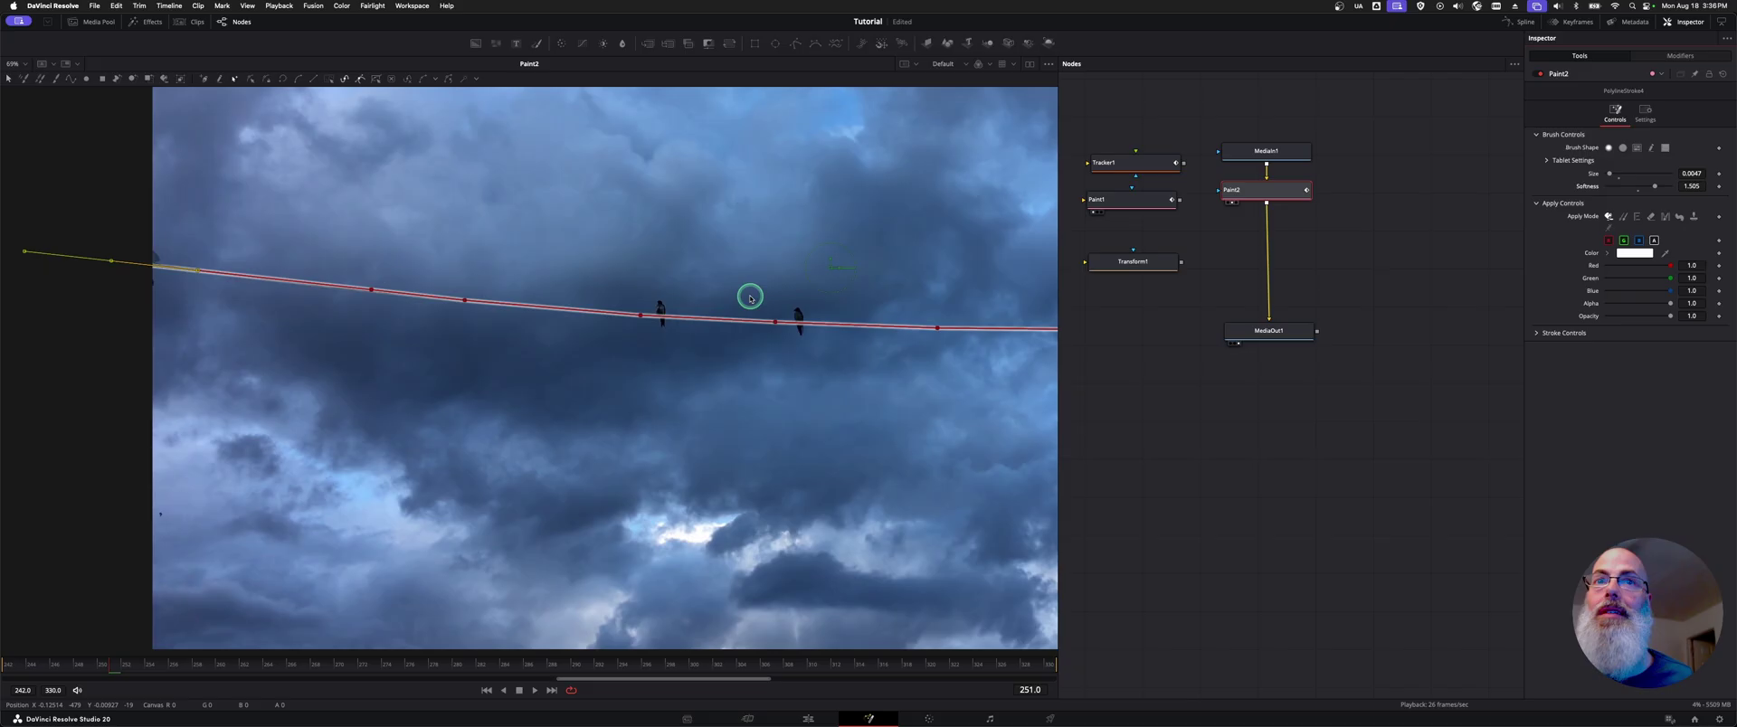
{"action": "scroll", "coordinate": [750, 298], "scroll_direction": "right", "scroll_amount": 3}
{"action": "scroll", "coordinate": [750, 298], "scroll_direction": "right", "scroll_amount": 2}
{"action": "scroll", "coordinate": [750, 299], "scroll_direction": "right", "scroll_amount": 3}
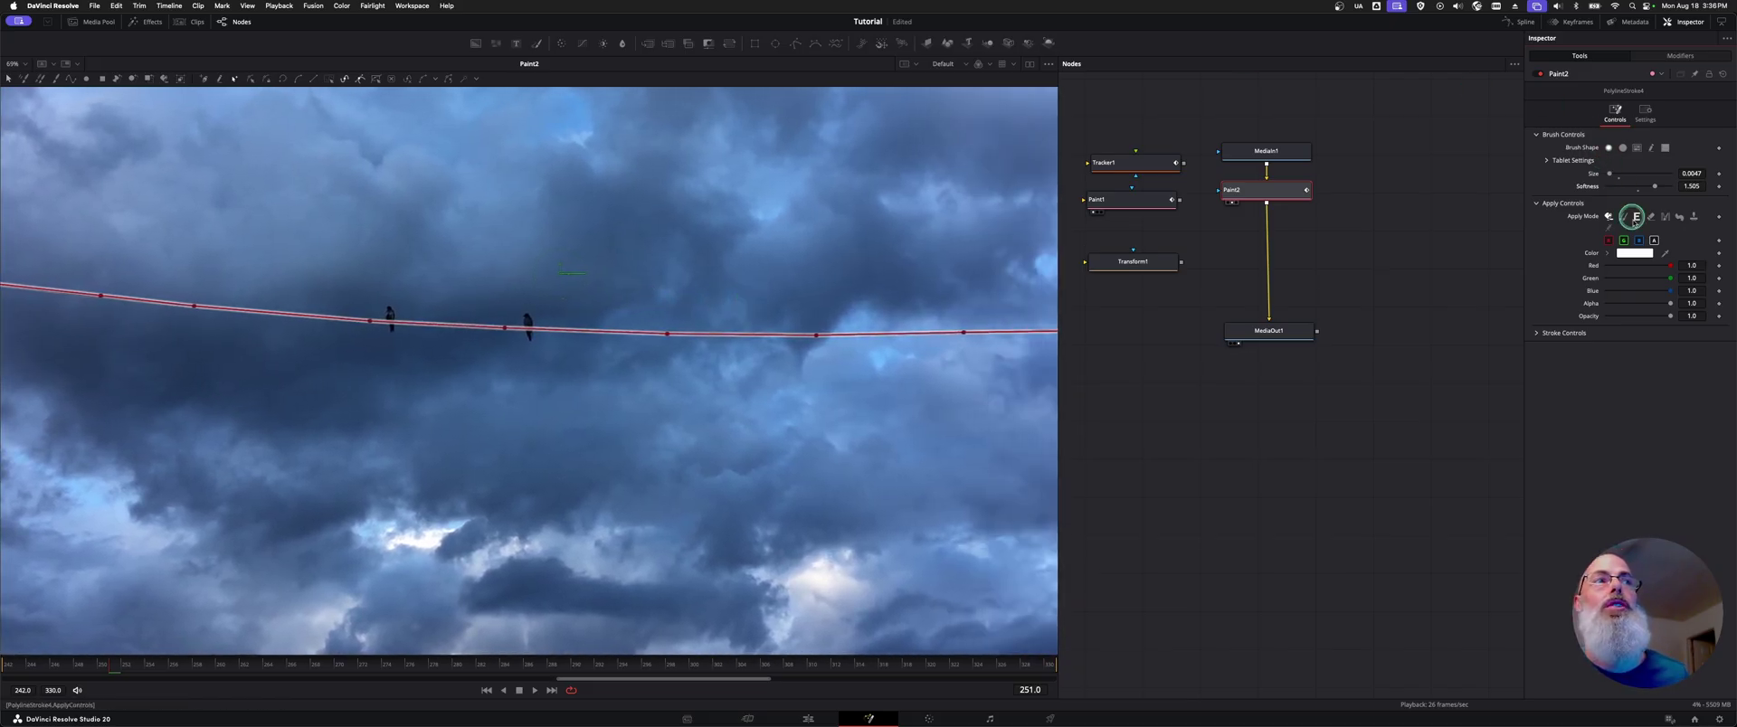
Make the stroke a Wire Removal with Edge Blend, checking the MediaOut1 output.
{"action": "left_click", "coordinate": [1609, 228]}
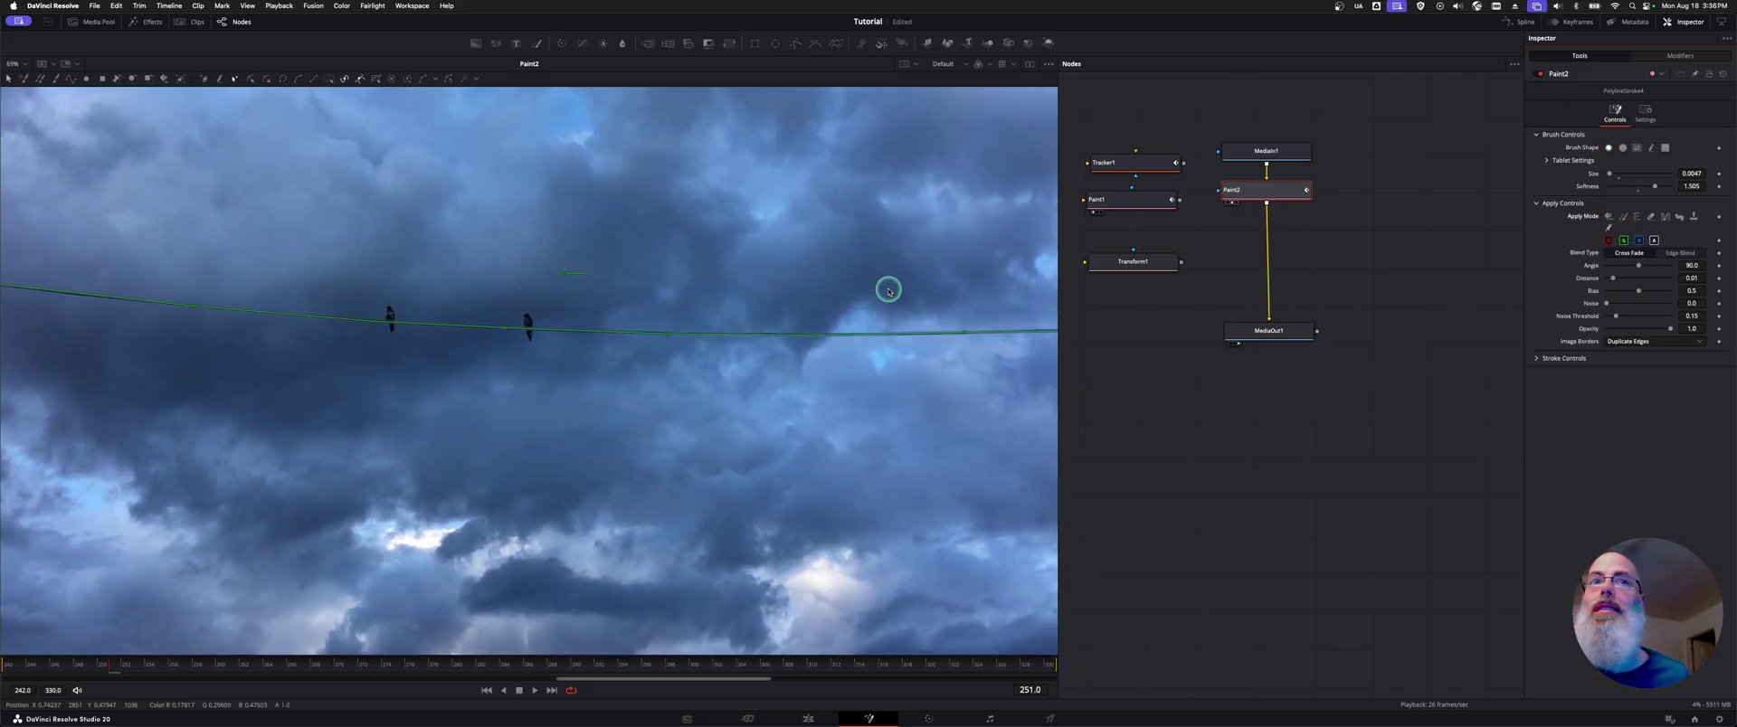
{"action": "left_click", "coordinate": [1279, 332]}
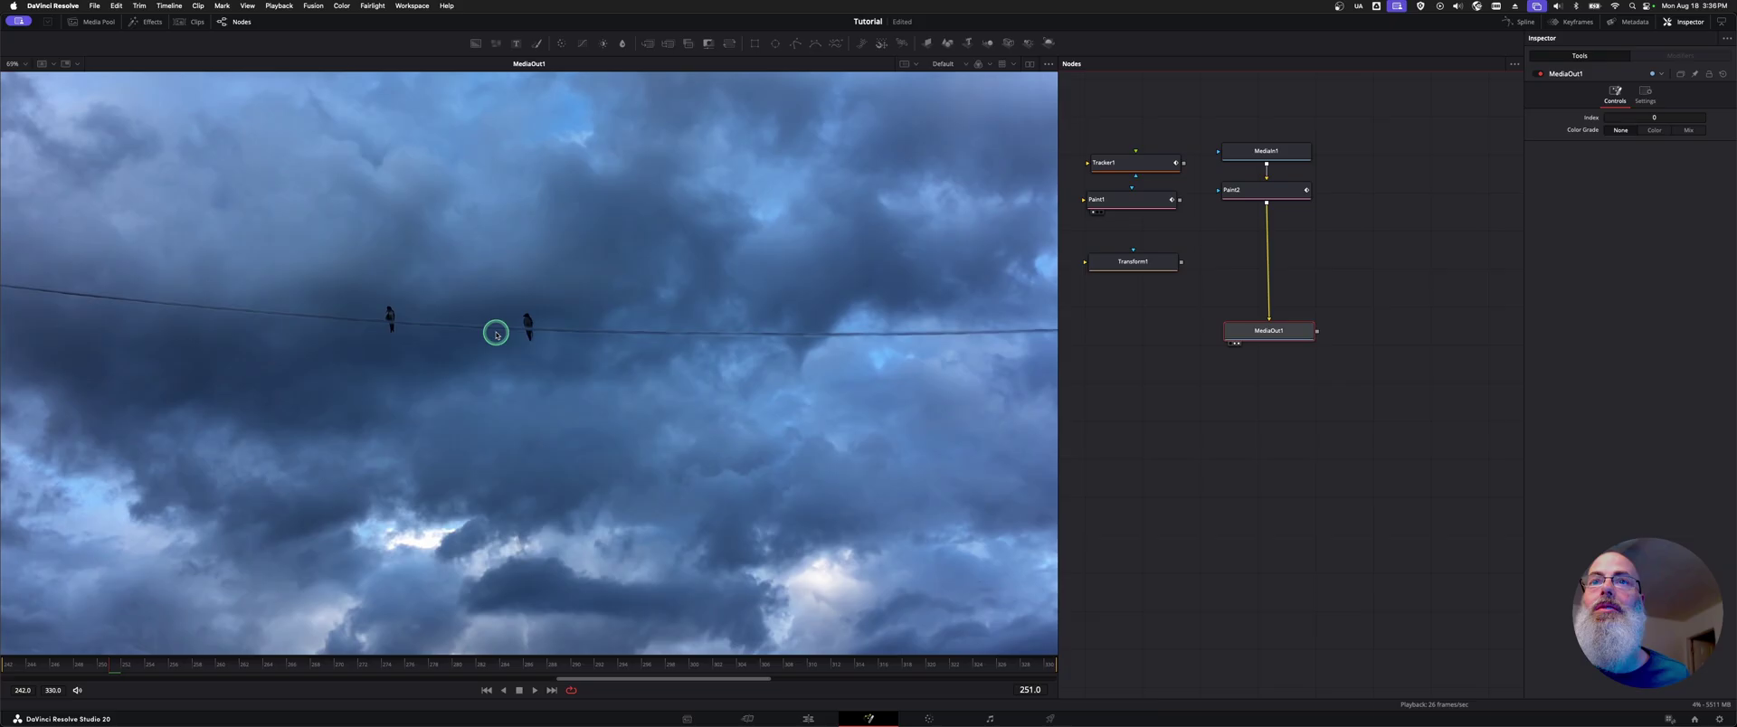
{"action": "left_click", "coordinate": [1269, 188]}
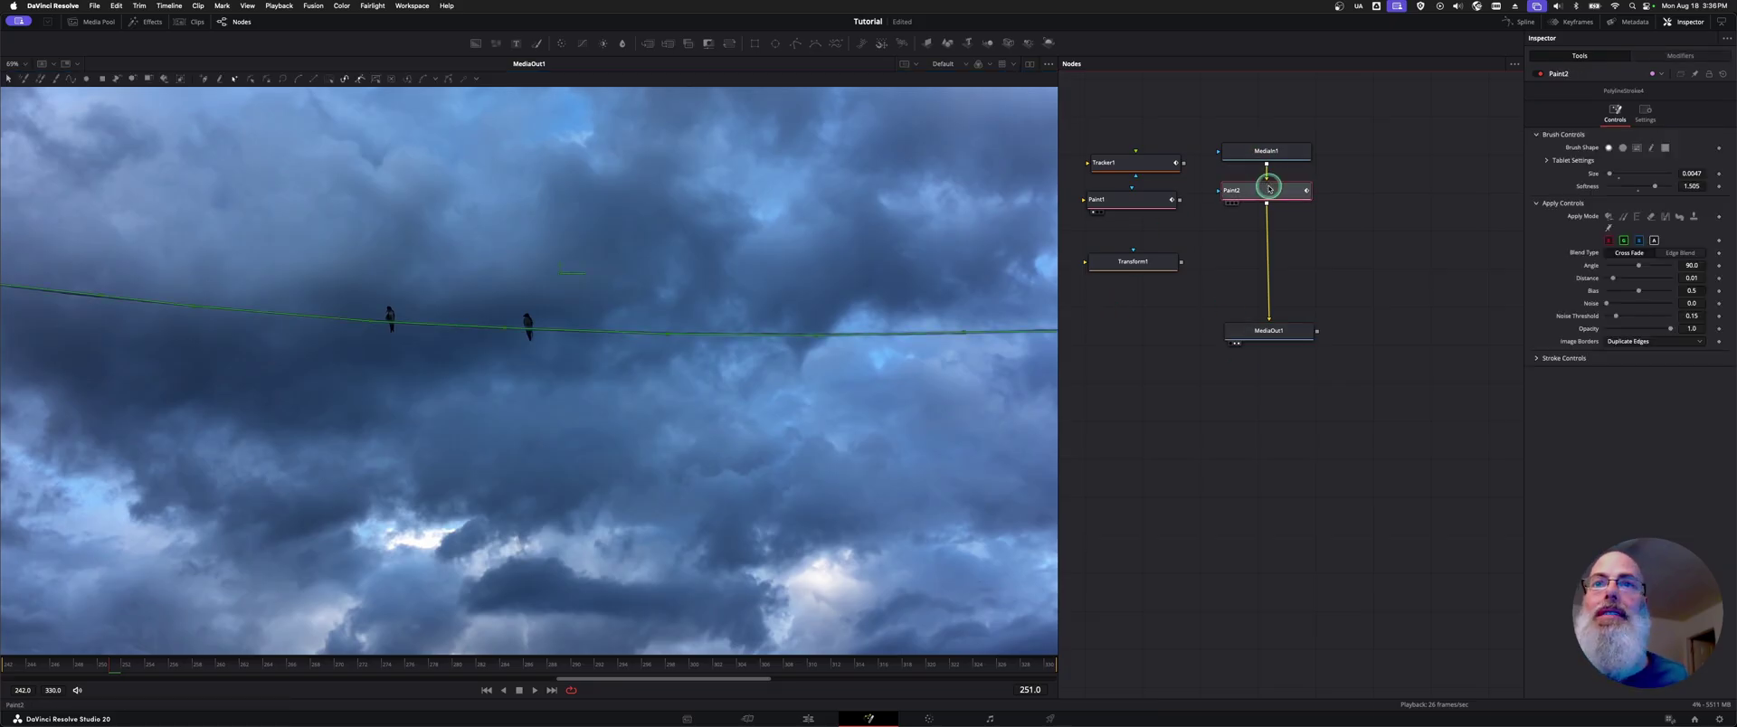
{"action": "left_click", "coordinate": [1269, 189]}
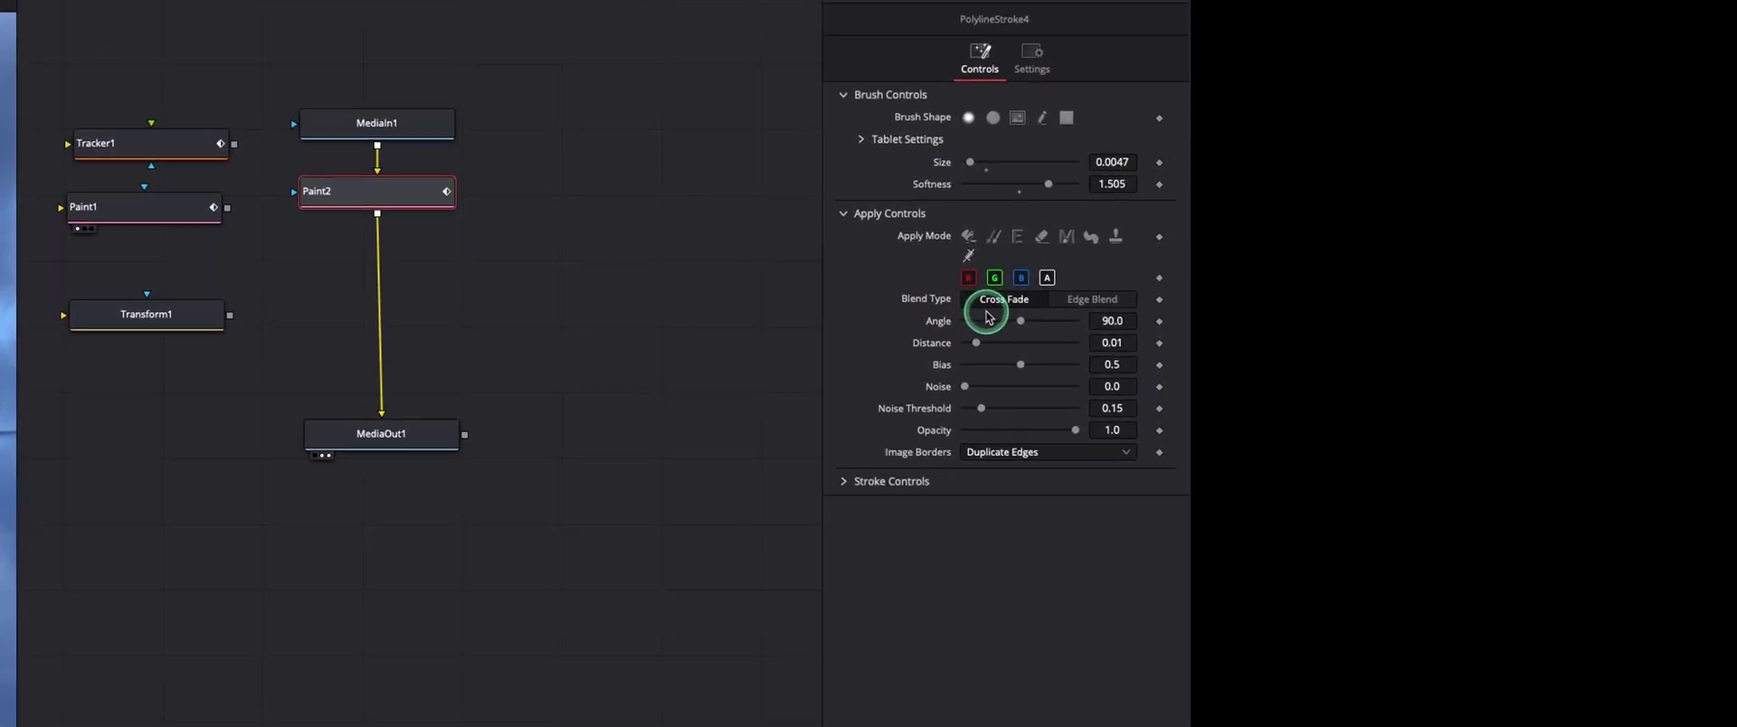
{"action": "left_click", "coordinate": [986, 312]}
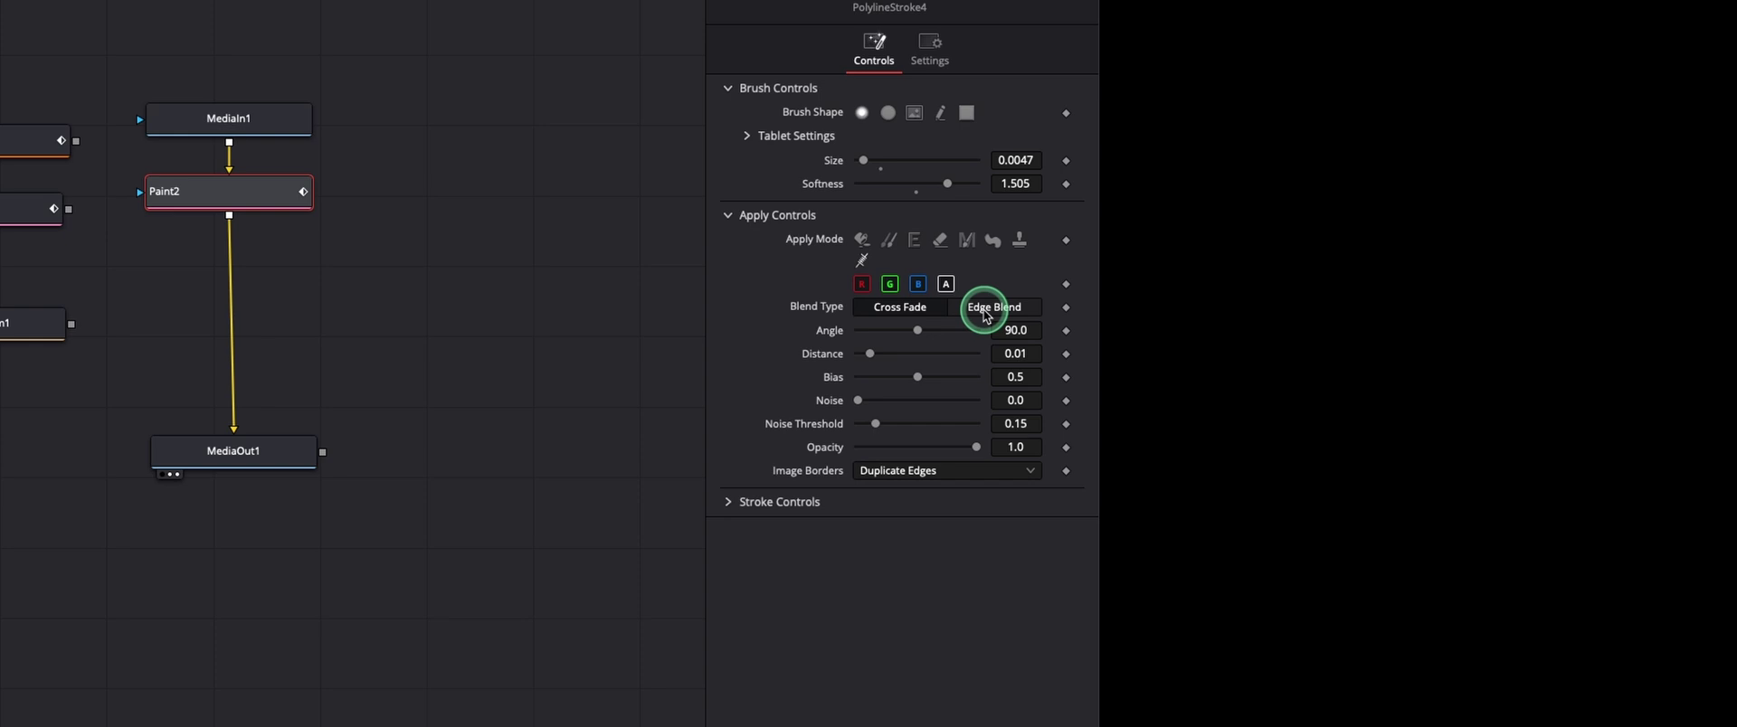
{"action": "left_click", "coordinate": [986, 312]}
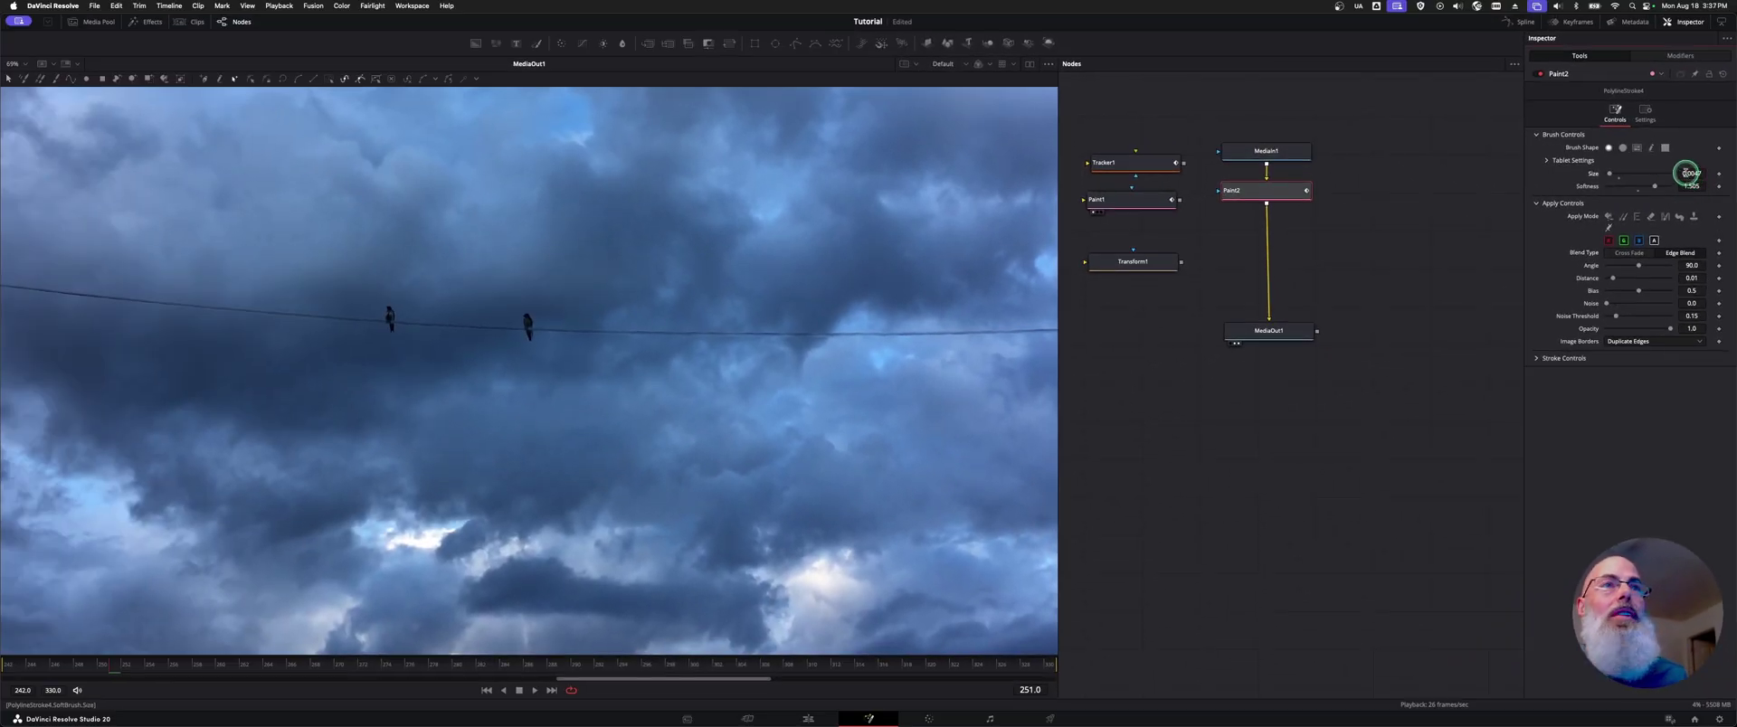
Widen the stroke and tune its softness, settling near 1.15 so the wire vanishes.
{"action": "left_click_drag", "start_coordinate": [1686, 173], "coordinate": [1705, 173]}
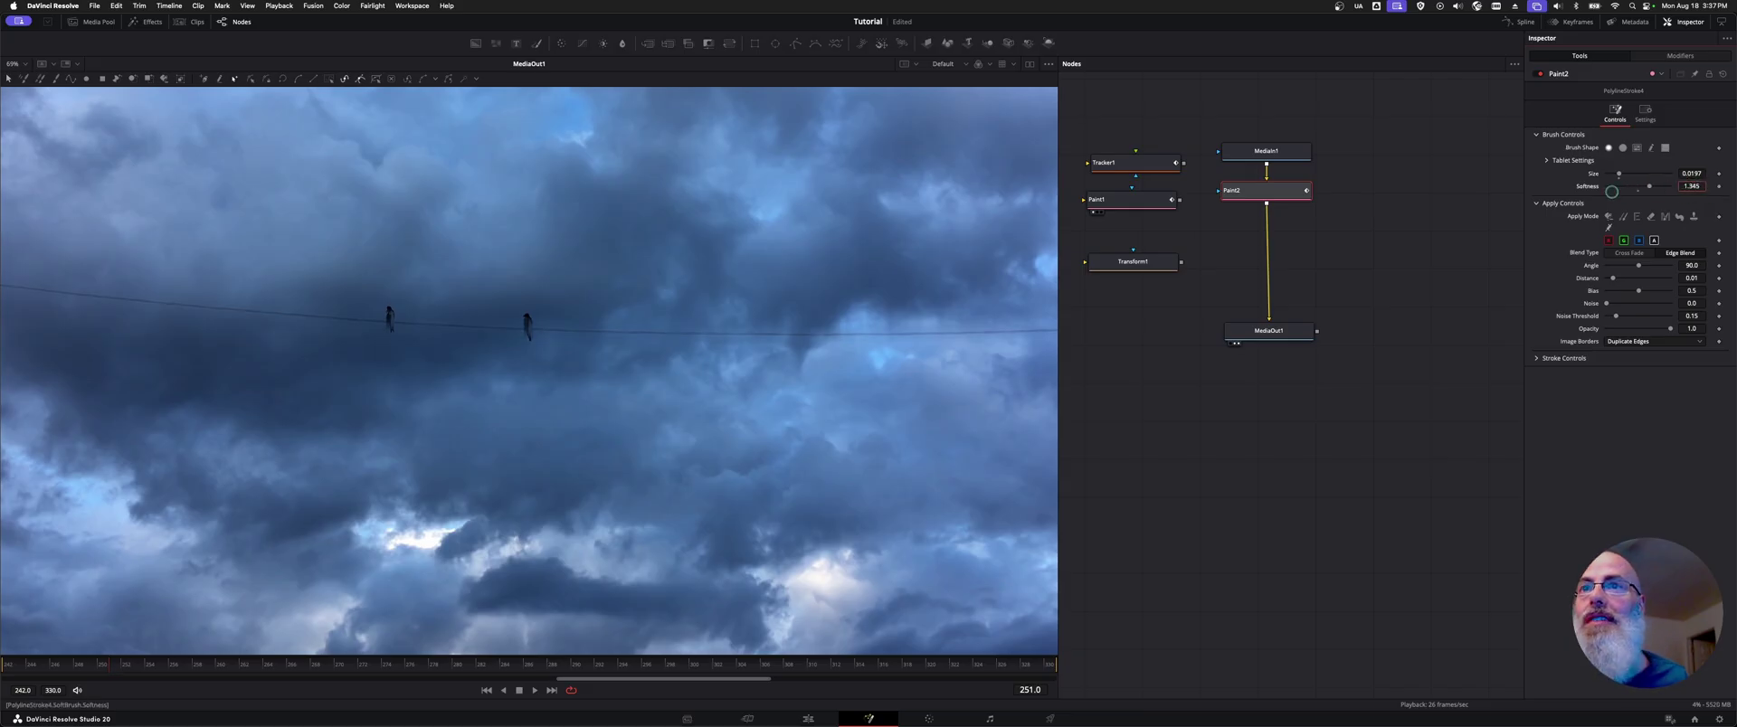
{"action": "type", "text": "2"}
{"action": "key", "text": "Return"}
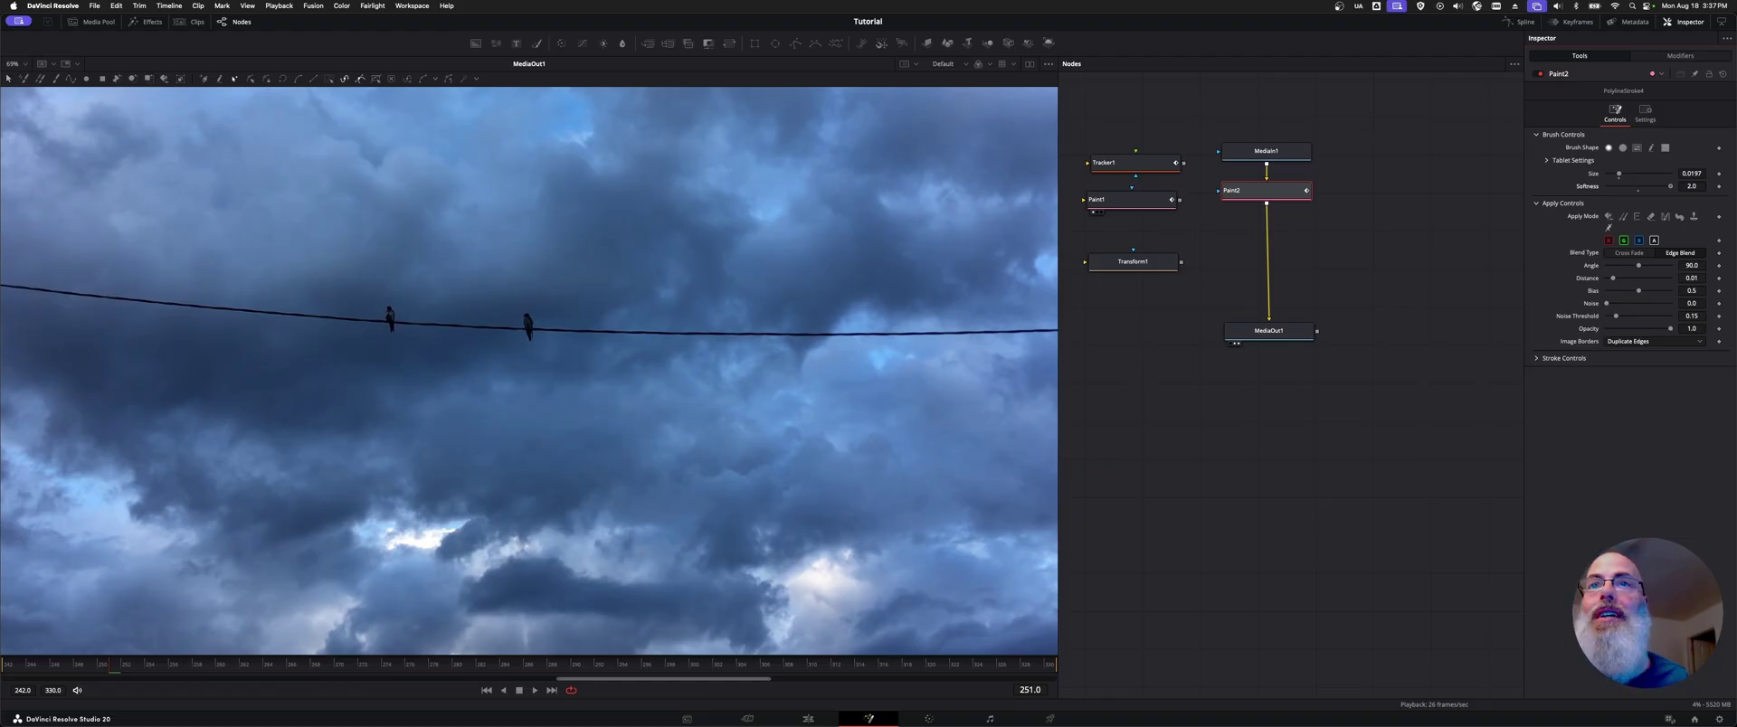
{"action": "left_click_drag", "start_coordinate": [1661, 185], "coordinate": [1593, 186]}
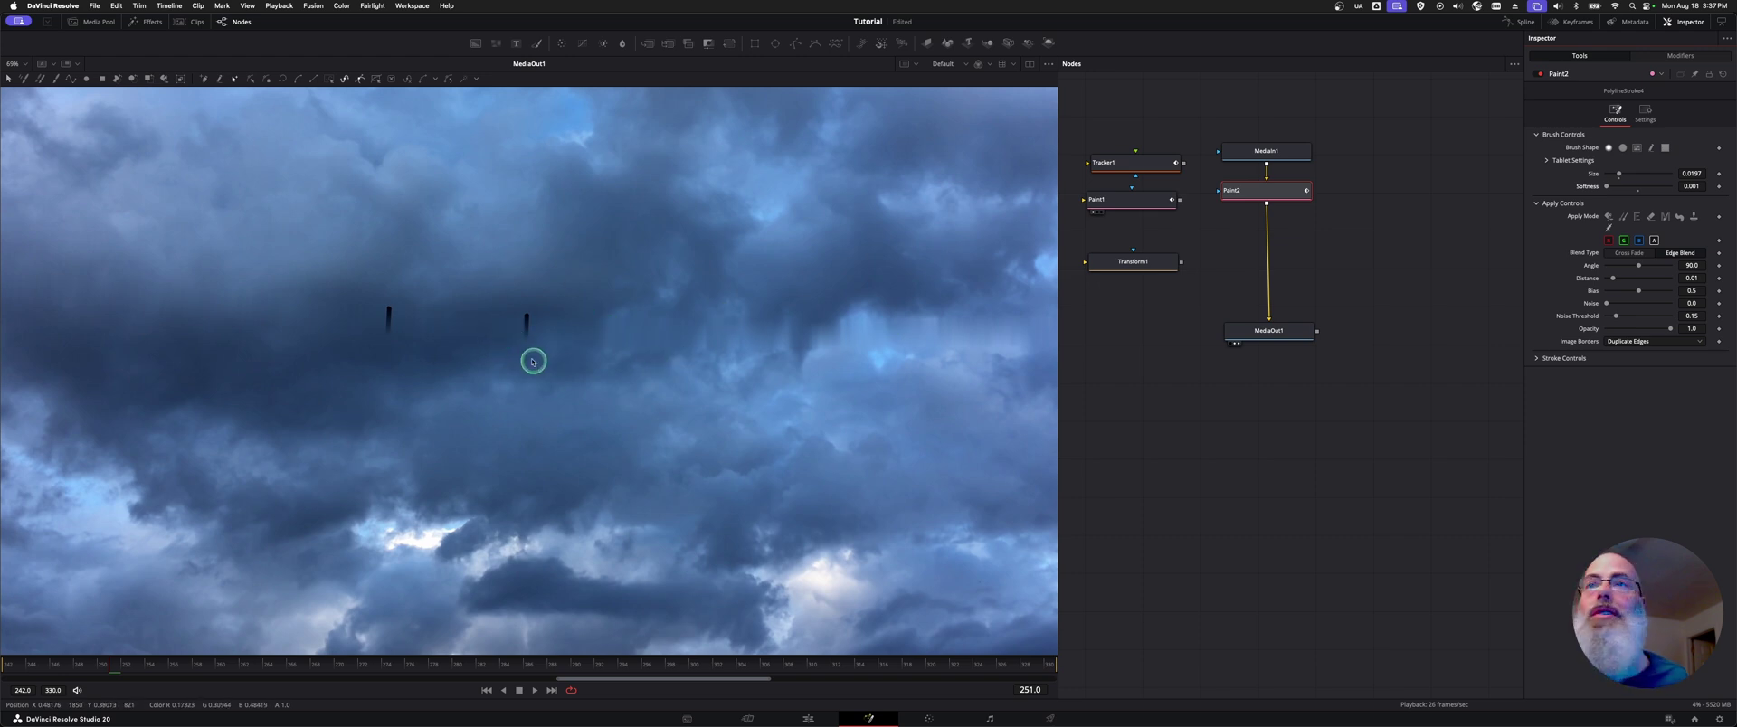
{"action": "left_click_drag", "start_coordinate": [523, 310], "coordinate": [525, 332]}
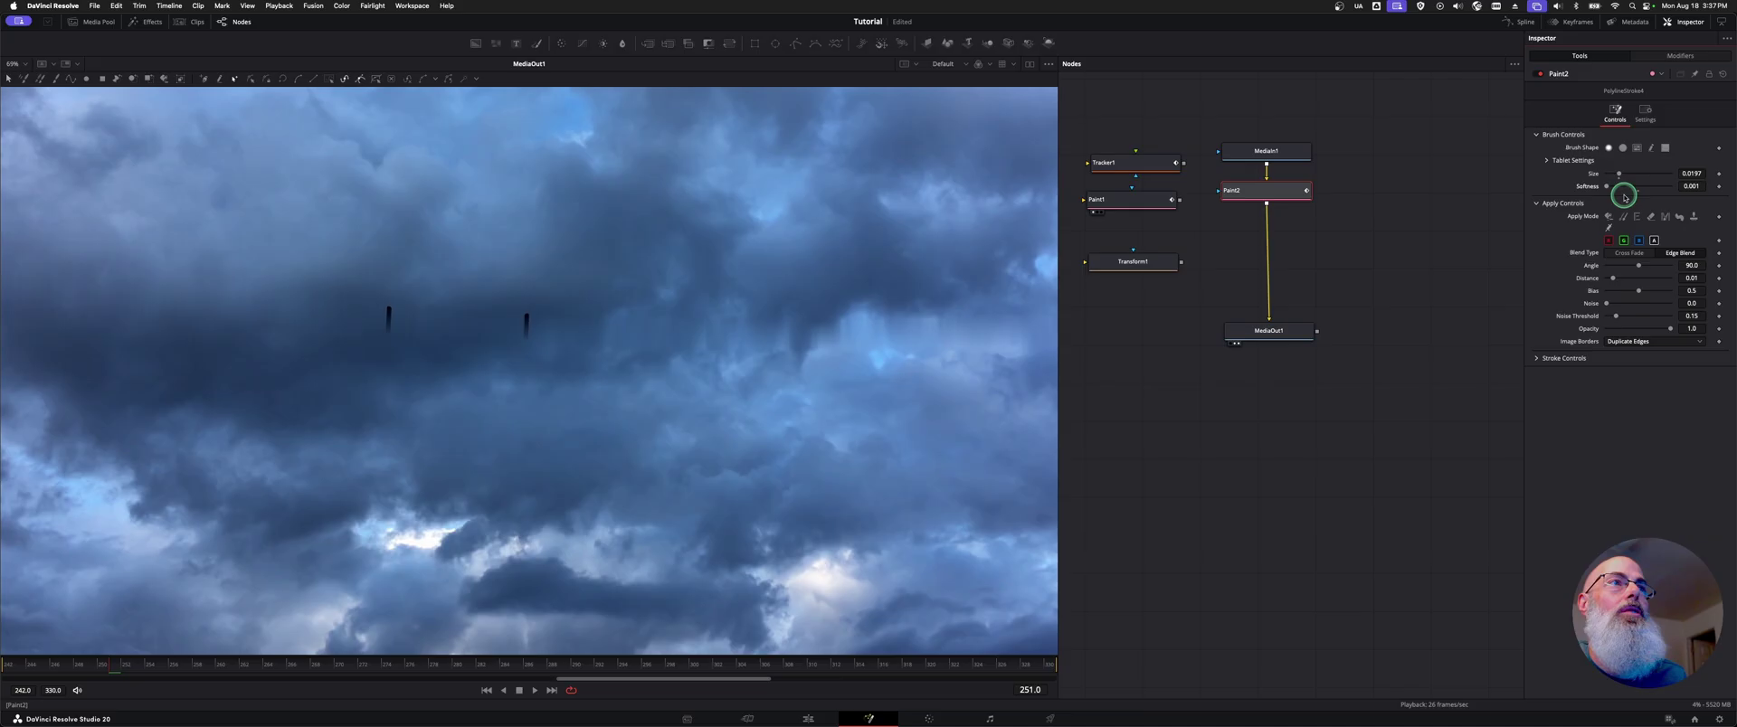
{"action": "left_click_drag", "start_coordinate": [1611, 187], "coordinate": [1661, 200]}
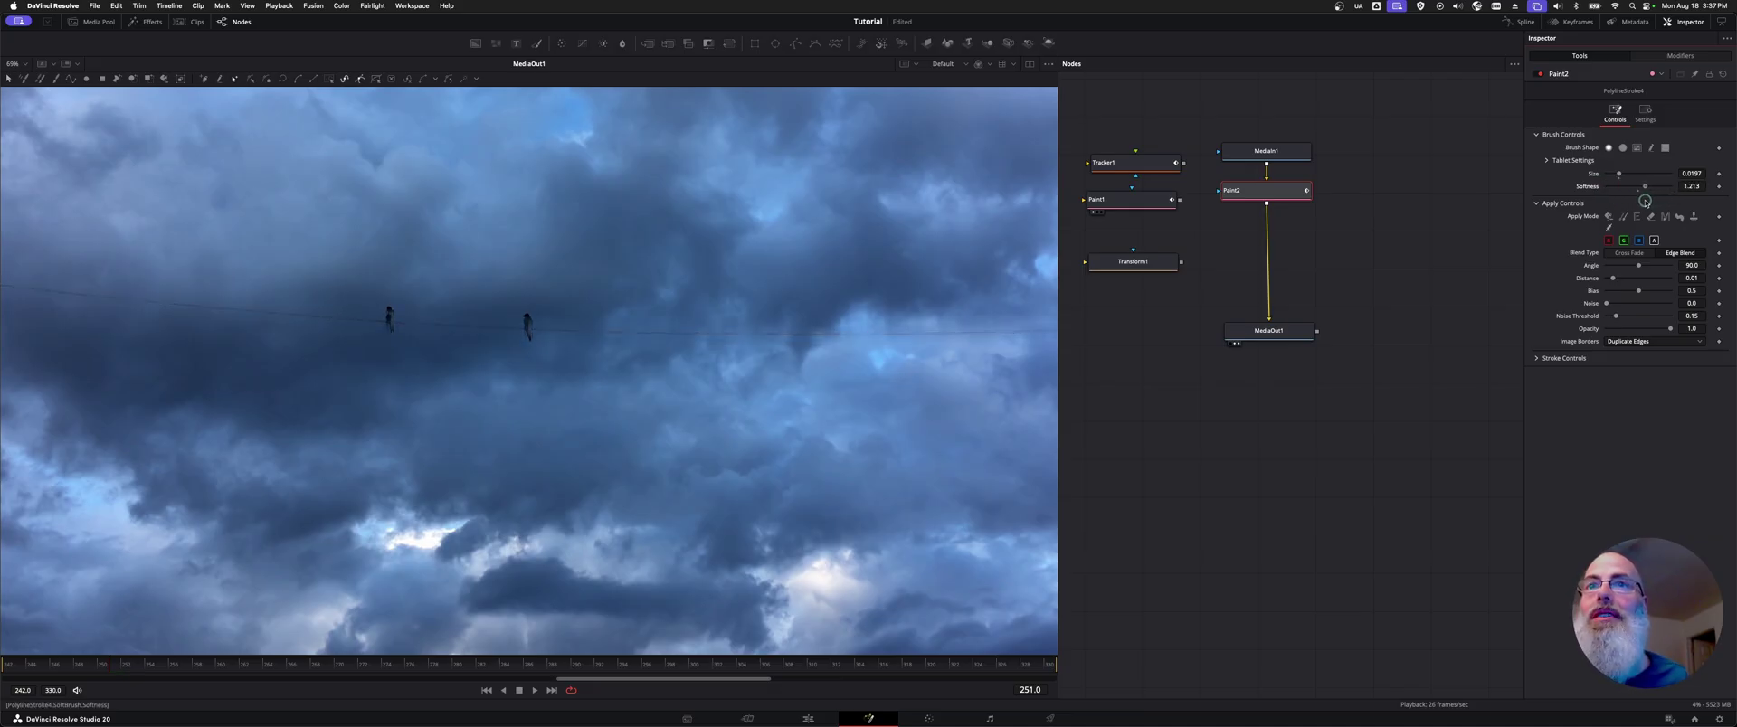
{"action": "left_click_drag", "start_coordinate": [1645, 201], "coordinate": [1642, 201]}
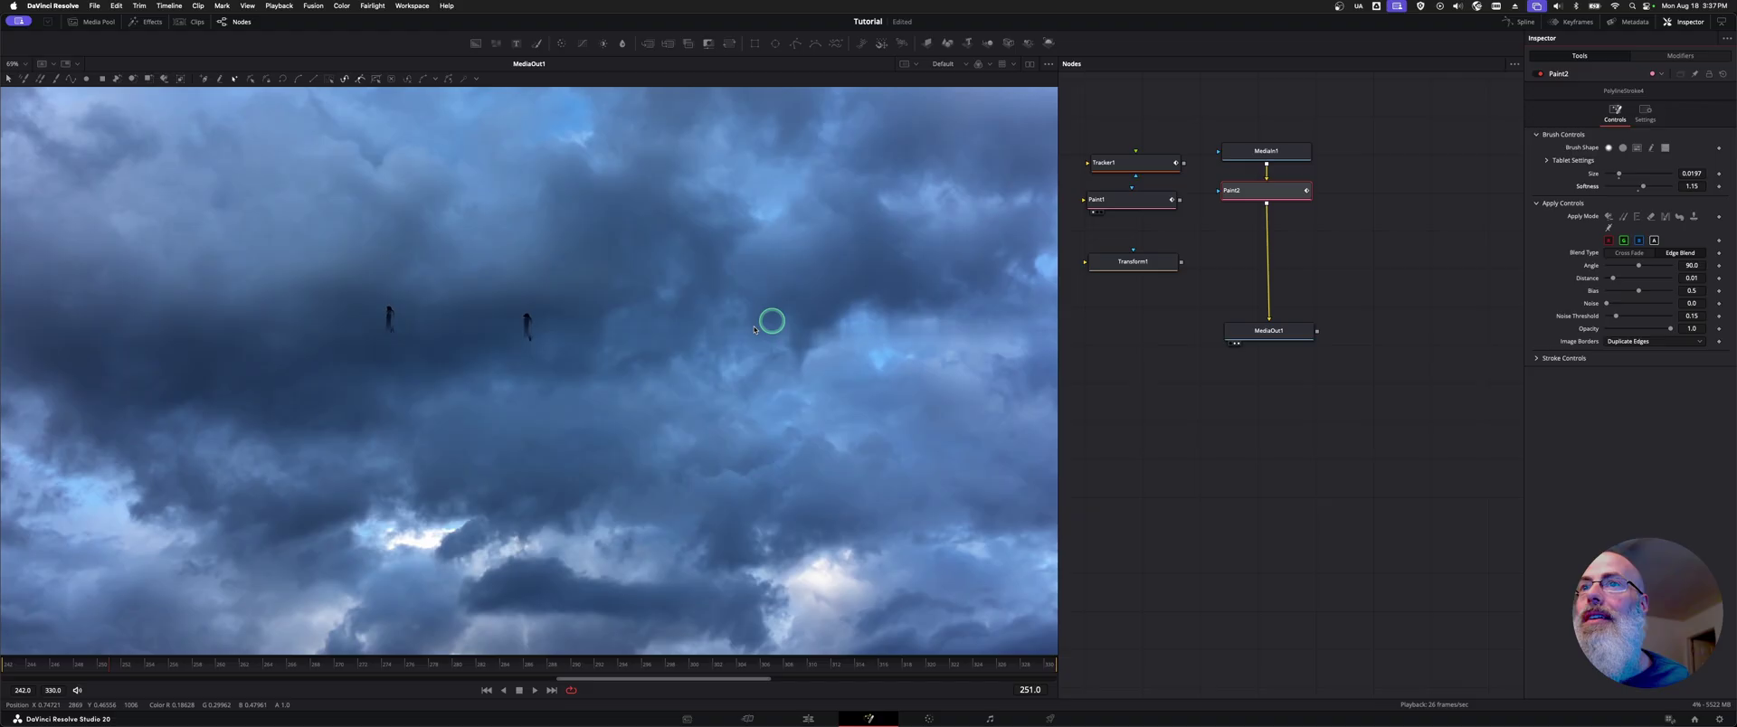
{"action": "left_click", "coordinate": [536, 335]}
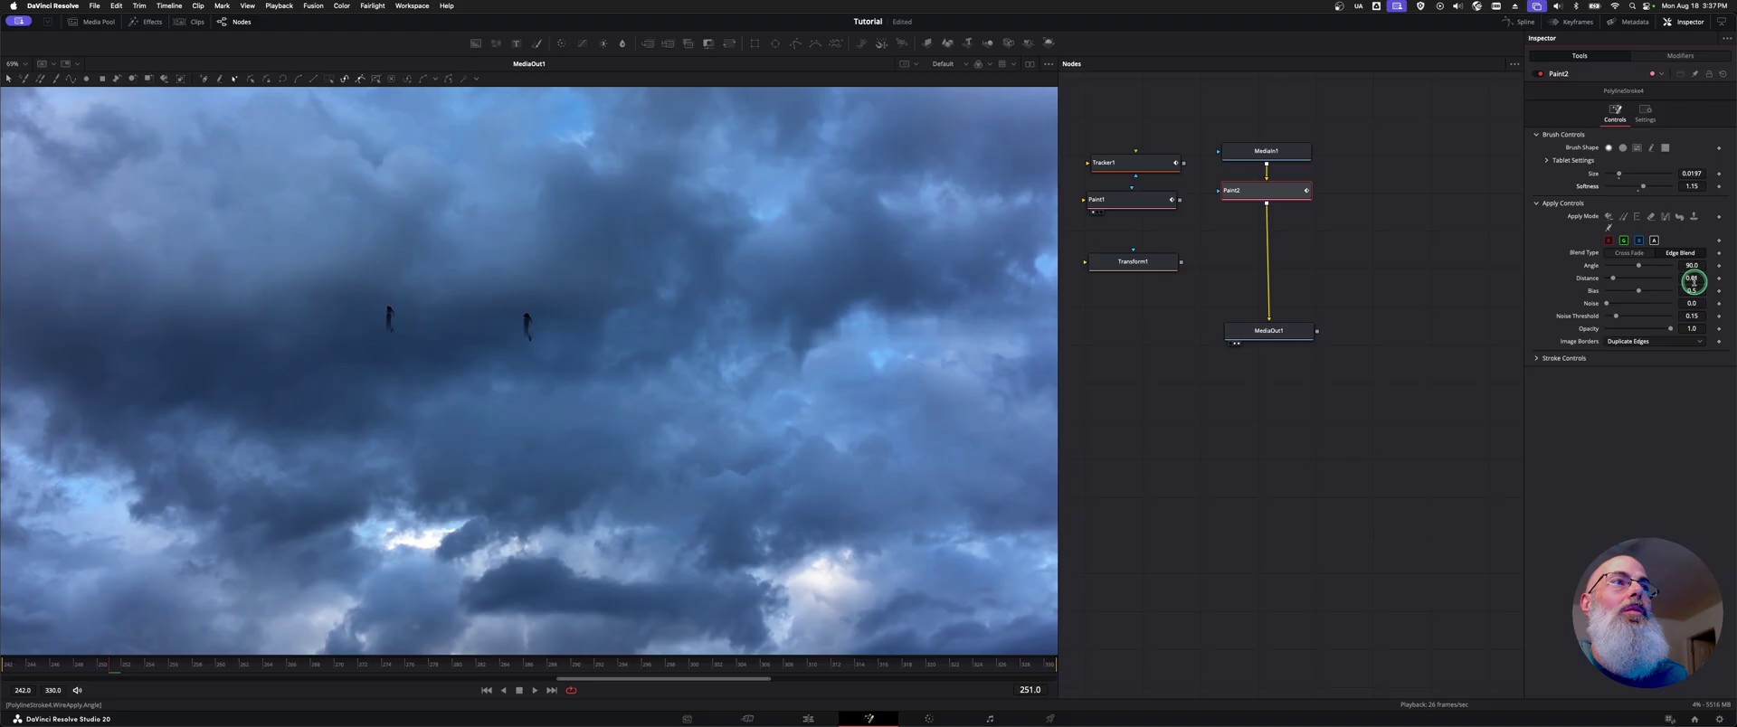
Set the edge blend Distance to 0, then 0.0015, and finally 0.0052.
{"action": "left_click_drag", "start_coordinate": [1690, 277], "coordinate": [1635, 281]}
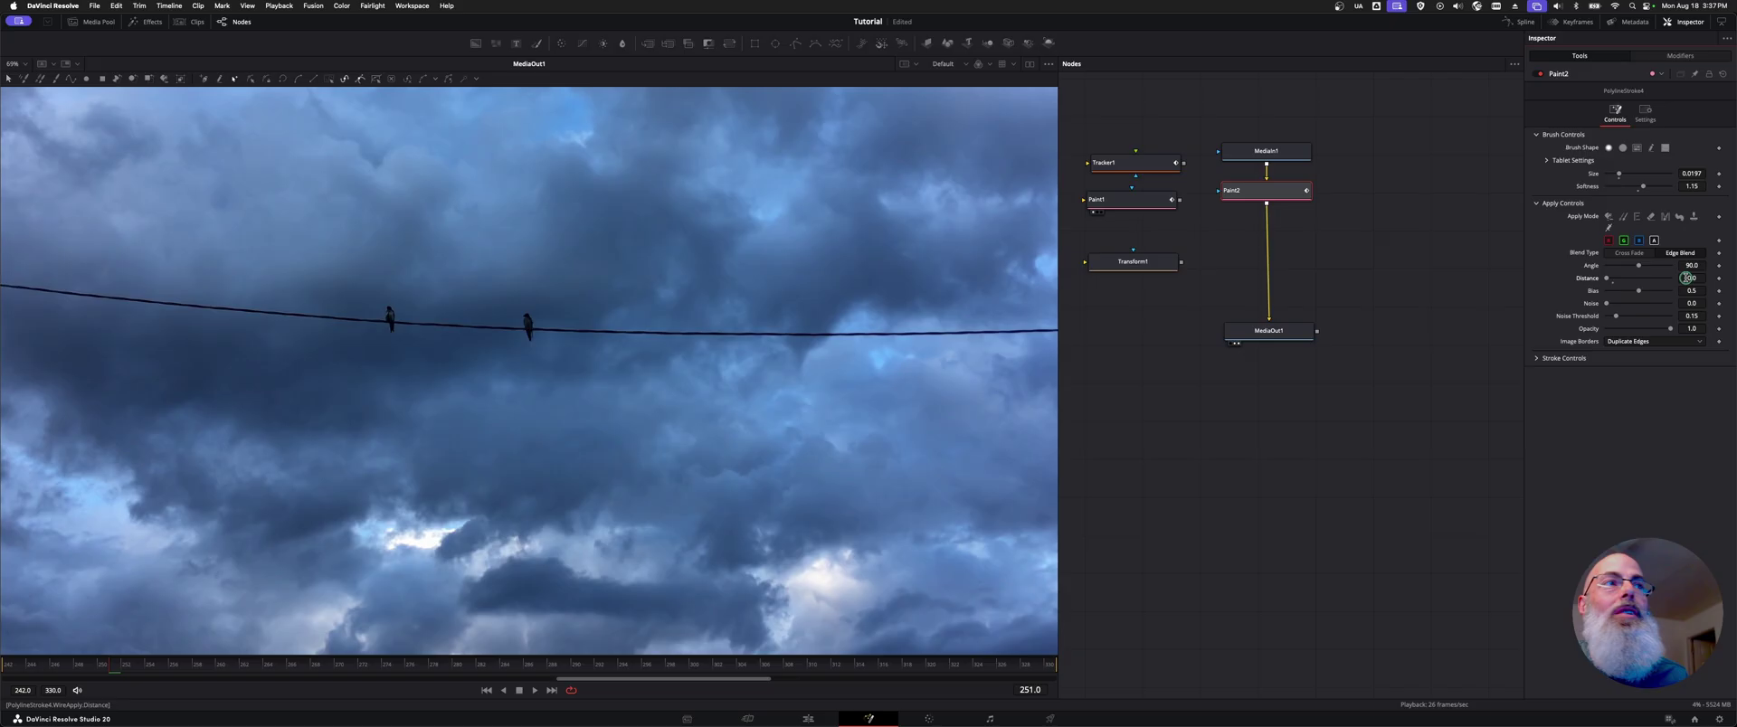
{"action": "double_click", "coordinate": [1686, 277]}
{"action": "type", "text": "0.0015"}
{"action": "key", "text": "Return"}
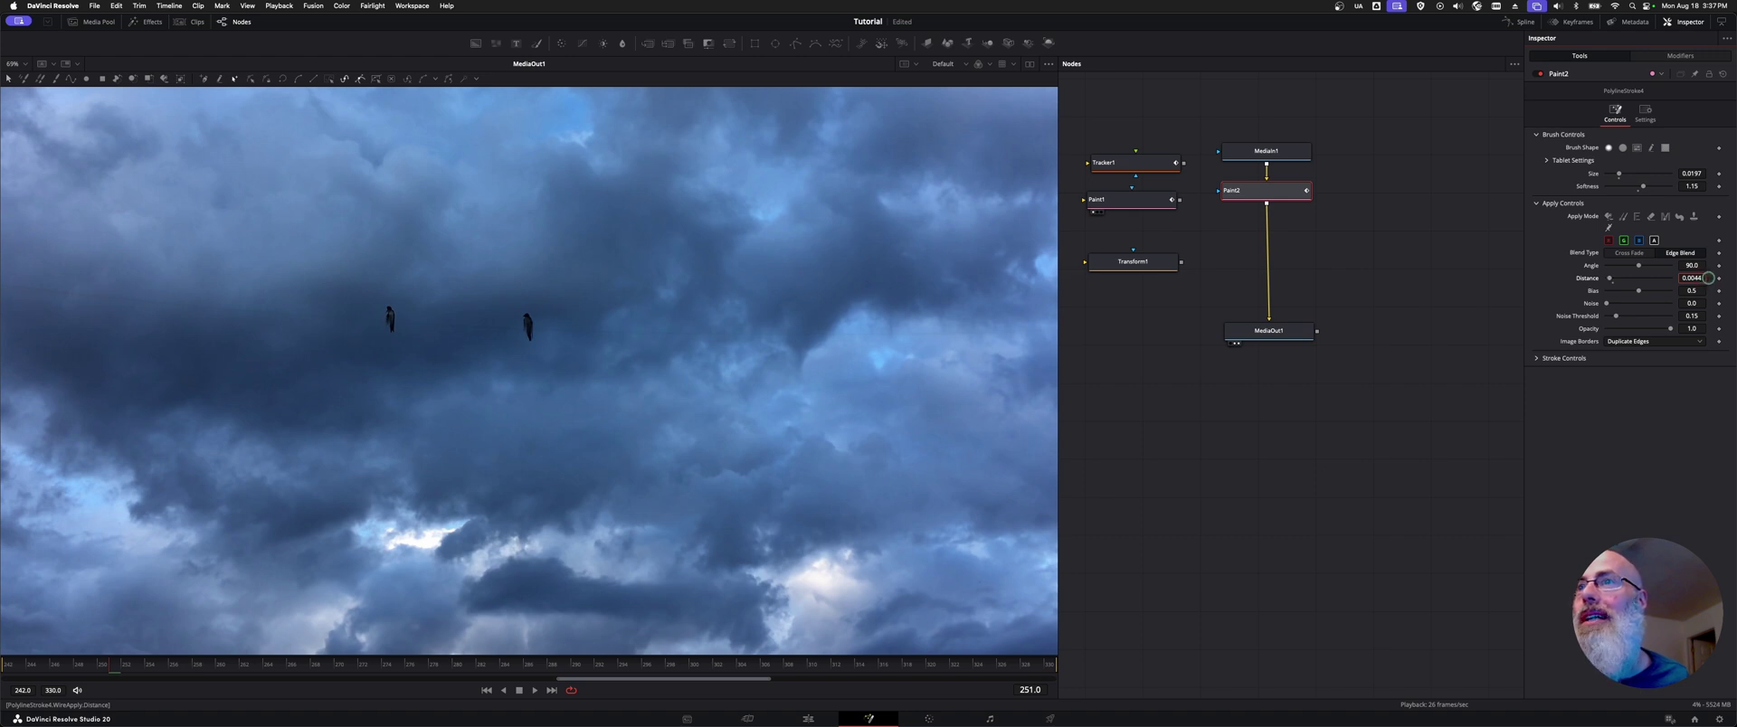
{"action": "key", "text": "BackSpace"}
{"action": "type", "text": "2"}
{"action": "key", "text": "Return"}
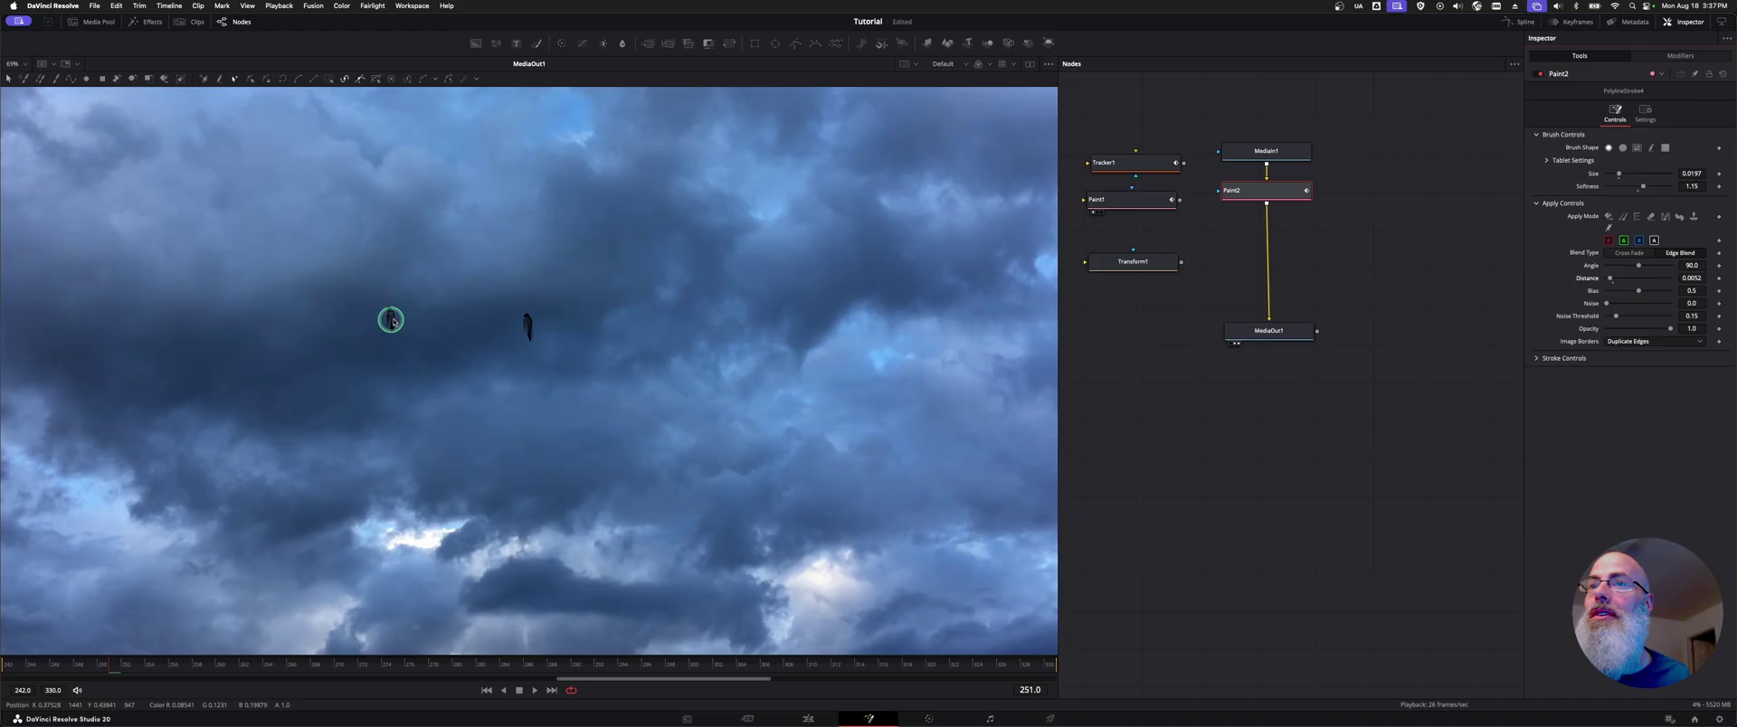
Zoom in on the birds and set the blend Angle to 107.9, then 69.5.
{"action": "scroll", "coordinate": [468, 339], "scroll_direction": "up", "scroll_amount": 1}
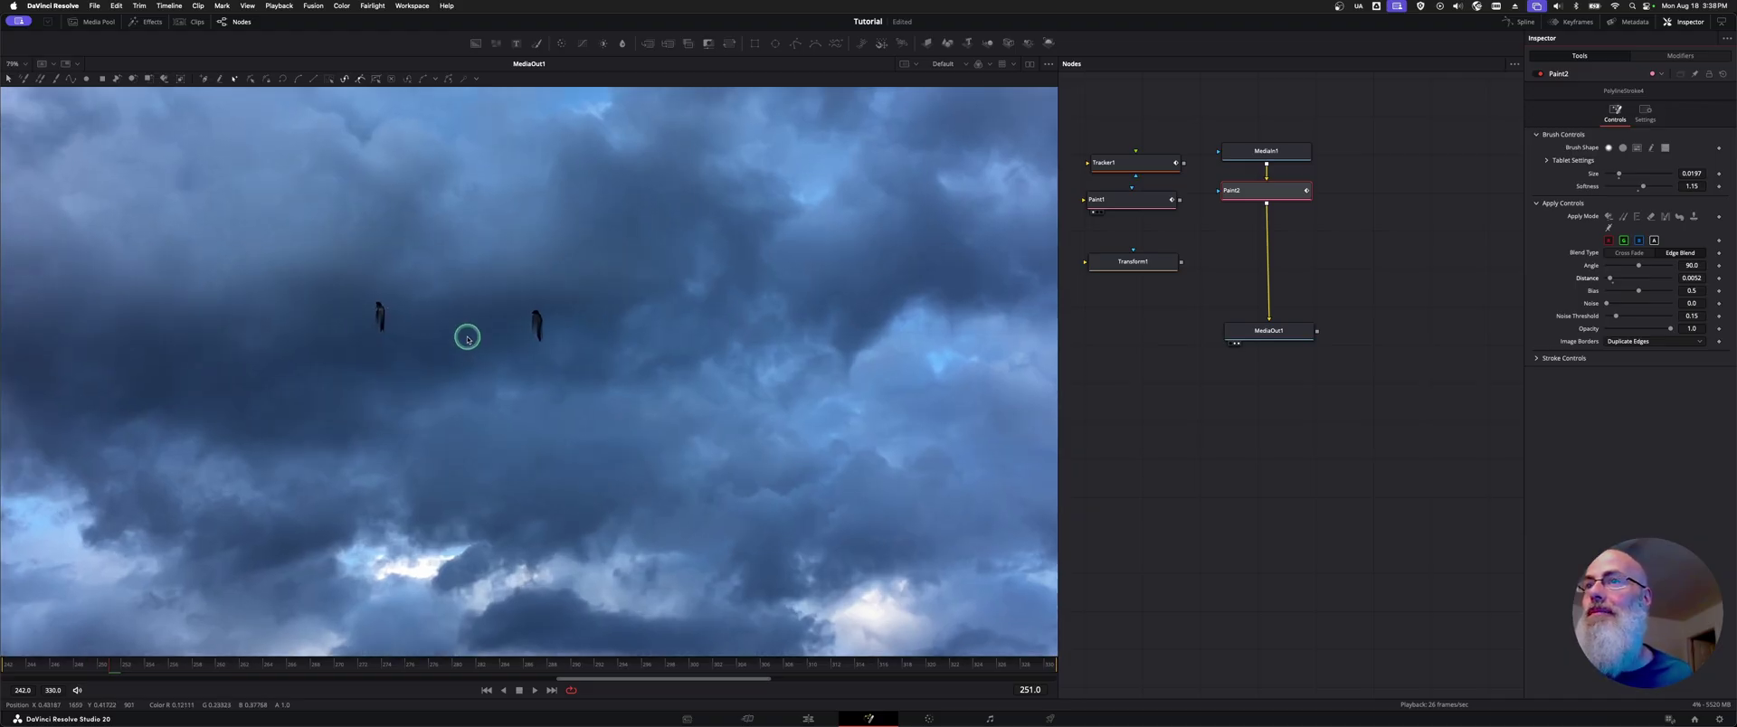
{"action": "scroll", "coordinate": [468, 339], "scroll_direction": "up", "scroll_amount": 1}
{"action": "scroll", "coordinate": [468, 339], "scroll_direction": "up", "scroll_amount": 2}
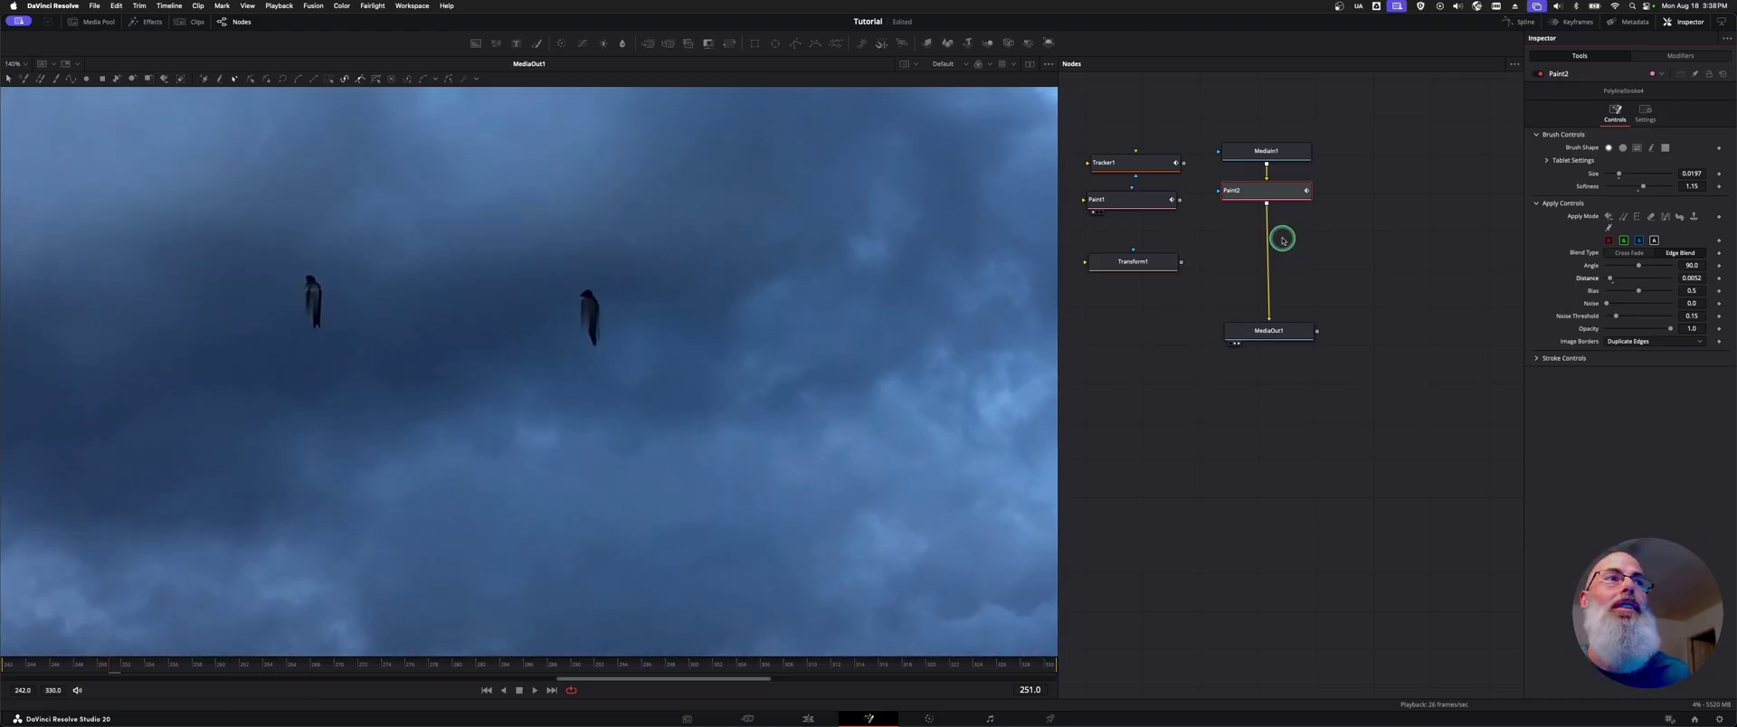
{"action": "left_click", "coordinate": [1690, 264]}
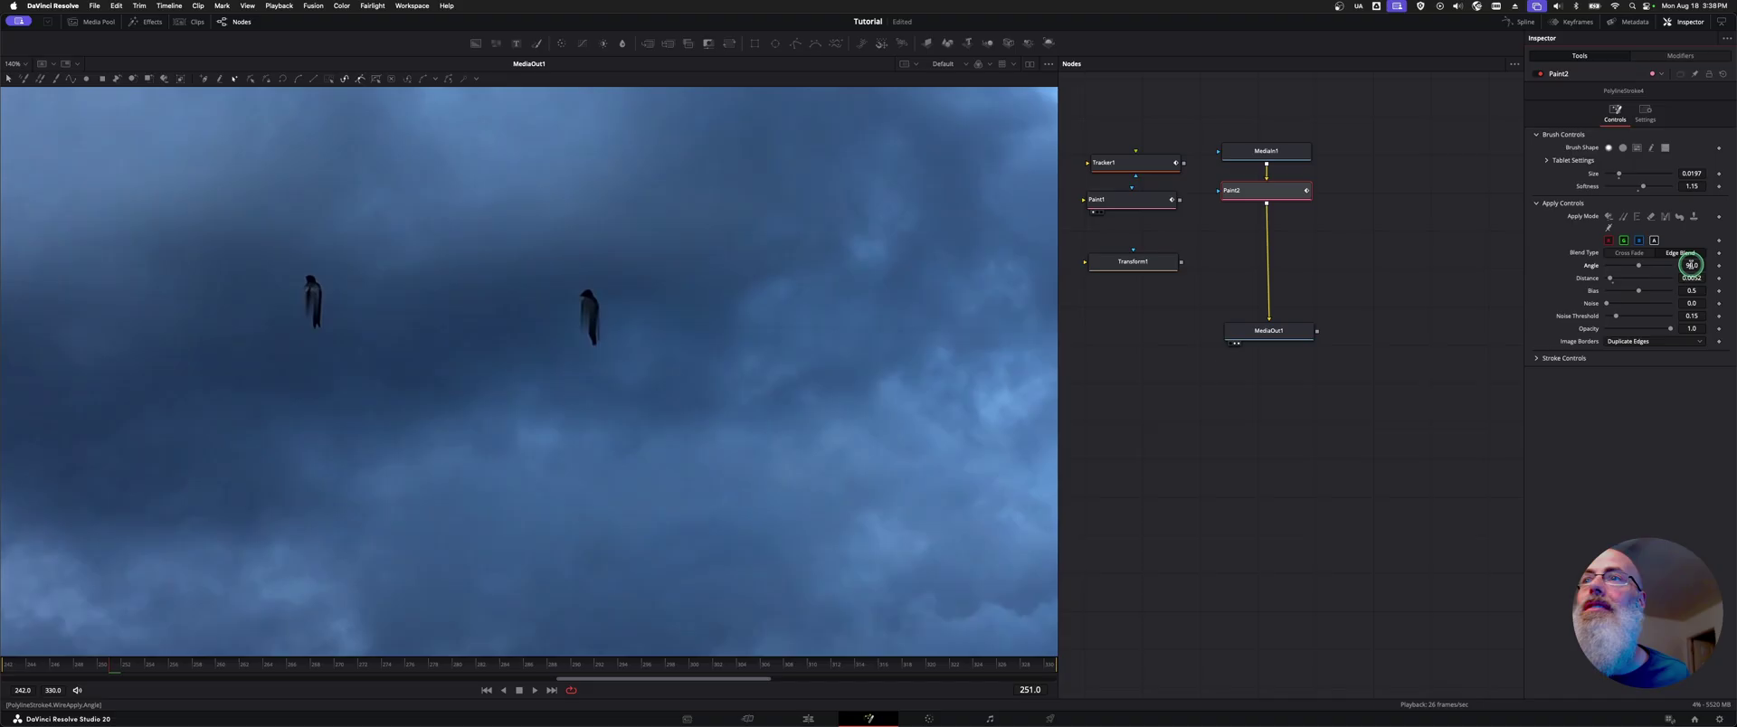
{"action": "type", "text": "107.9"}
{"action": "key", "text": "Return"}
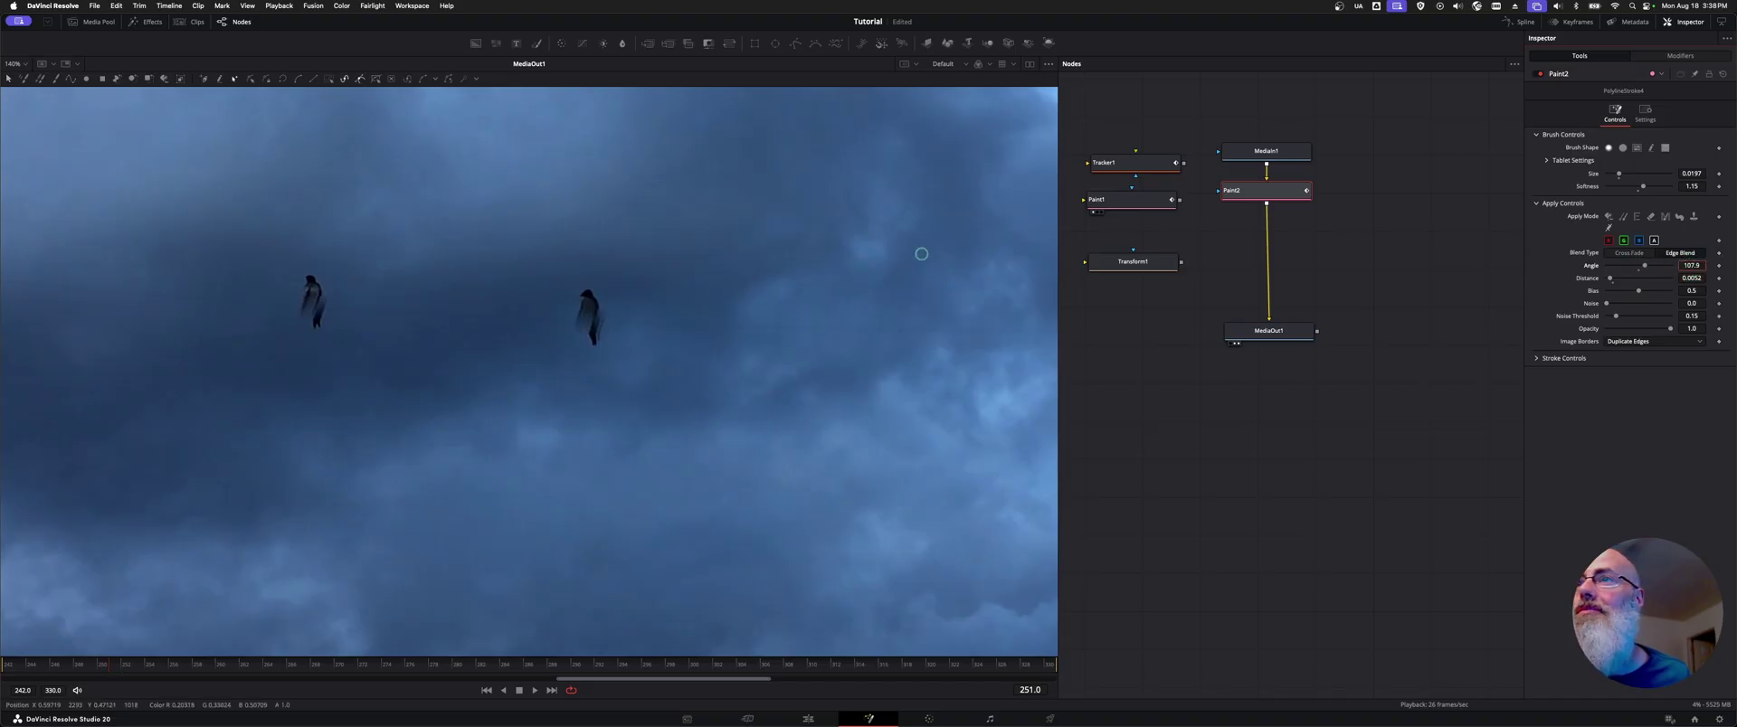
{"action": "type", "text": "69.5"}
{"action": "key", "text": "Return"}
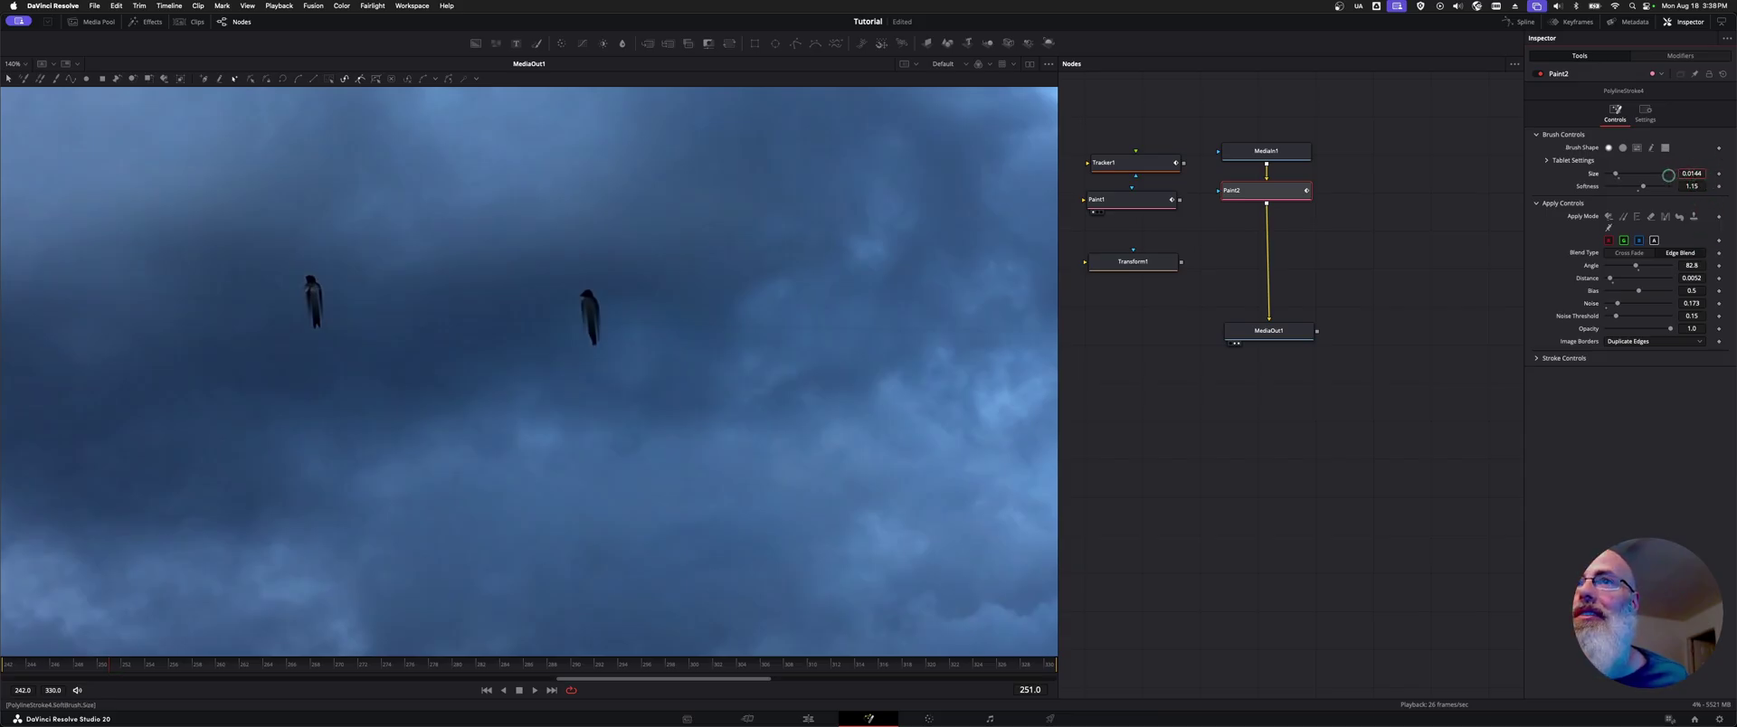
Reduce brush size and trim softness to about 1.07, then fit the whole frame in the viewer.
{"action": "left_click_drag", "start_coordinate": [1692, 172], "coordinate": [868, 174]}
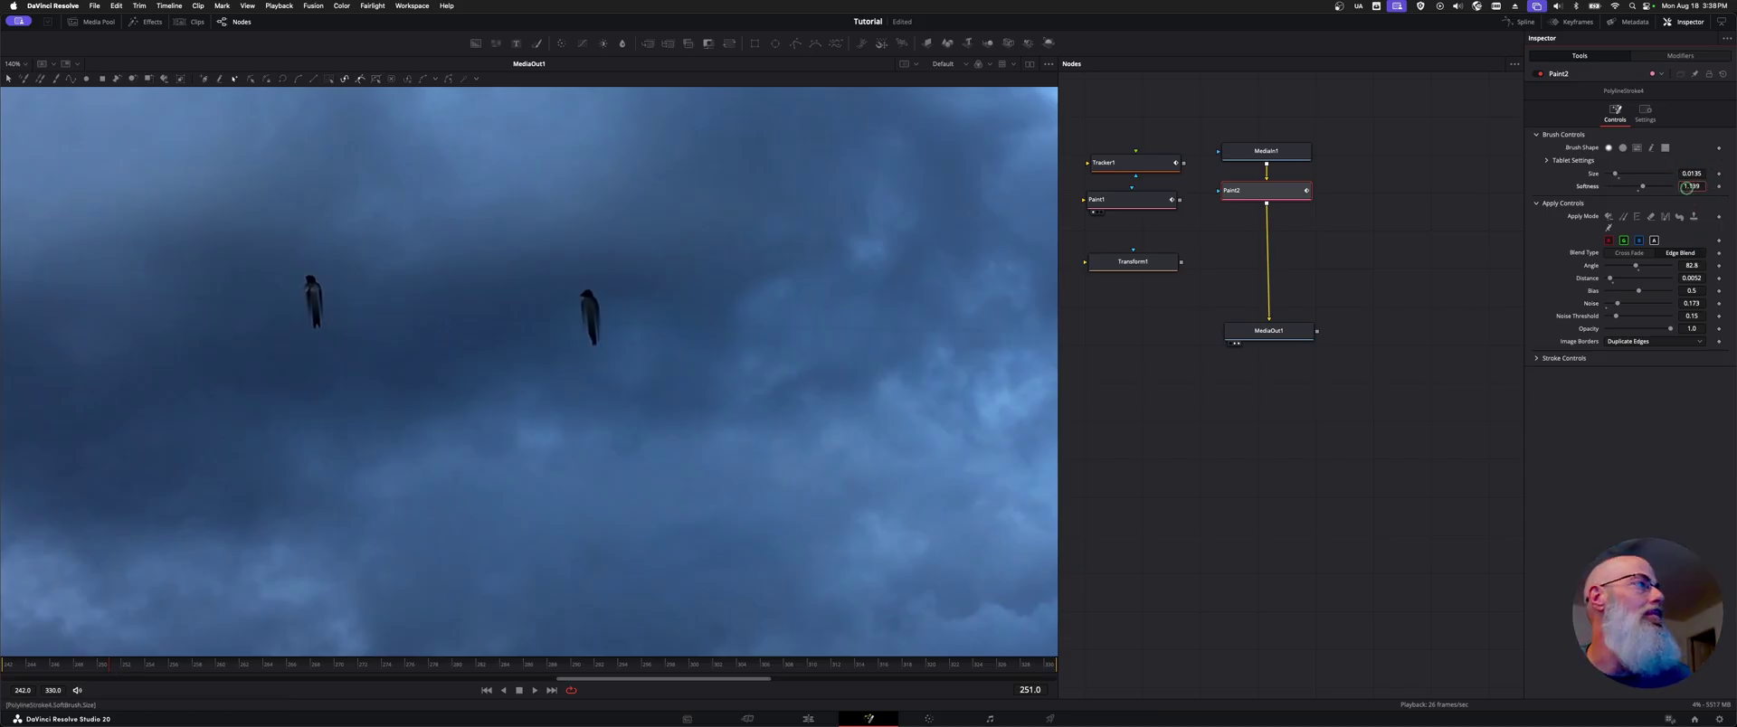
{"action": "left_click_drag", "start_coordinate": [1692, 187], "coordinate": [1645, 194]}
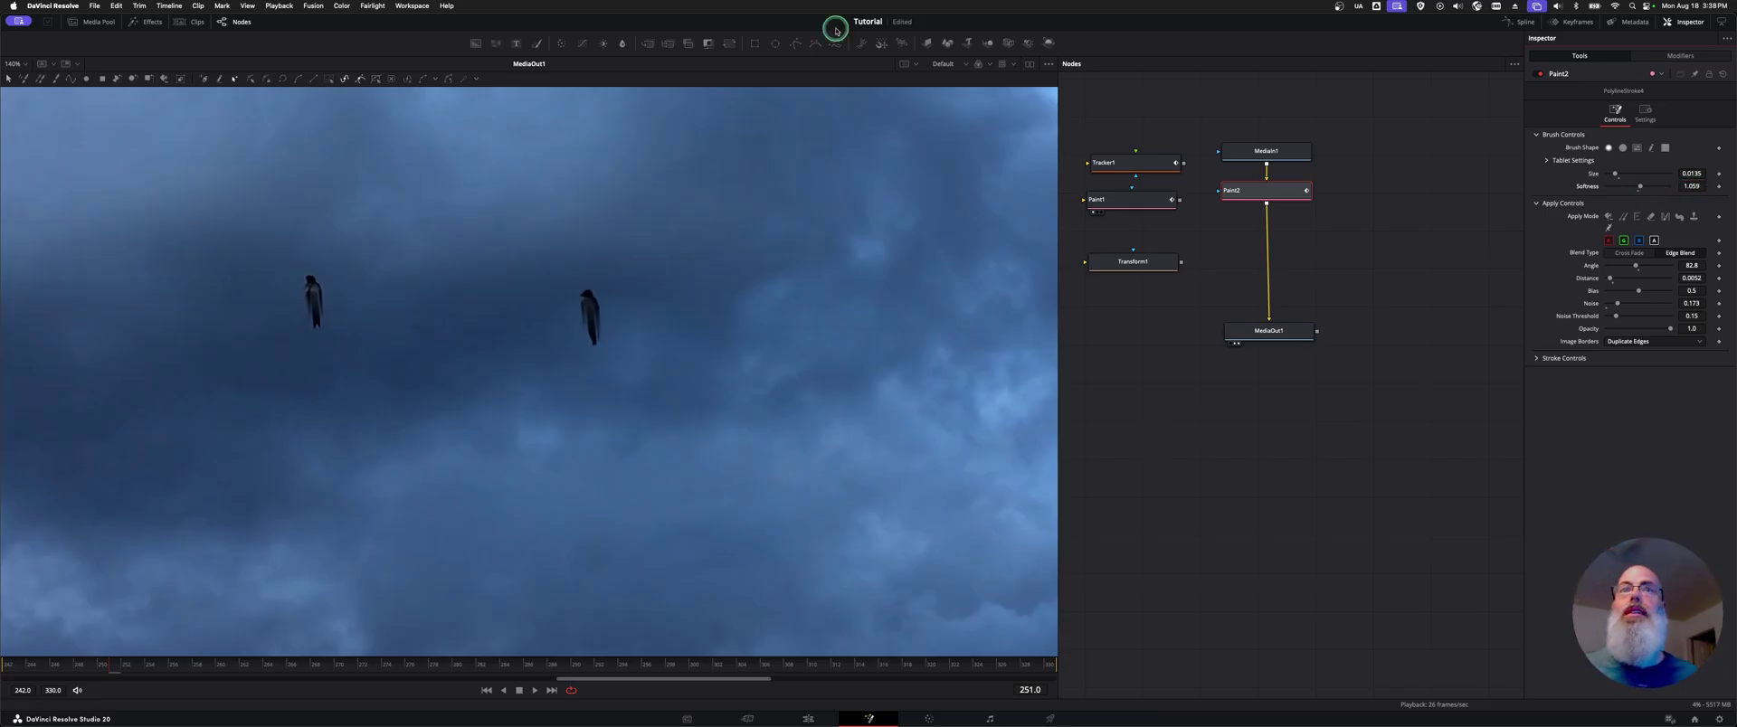
{"action": "key", "text": "ctrl+f"}
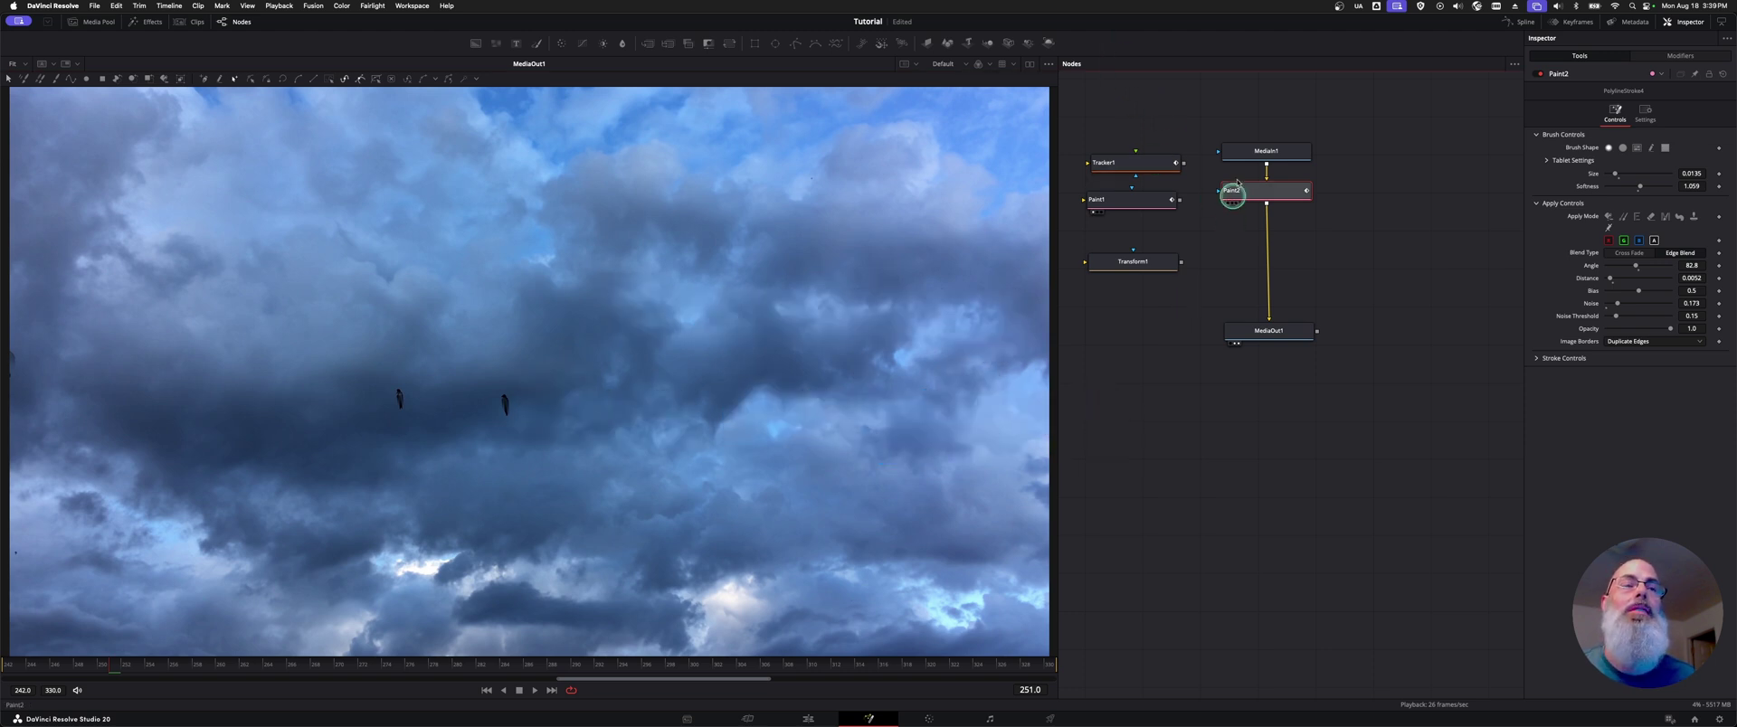
Place Paint2 between MediaIn1 and MediaOut1 and return to the clip's first frame.
{"action": "left_click_drag", "start_coordinate": [1240, 190], "coordinate": [1247, 250]}
{"action": "left_click", "coordinate": [1284, 152]}
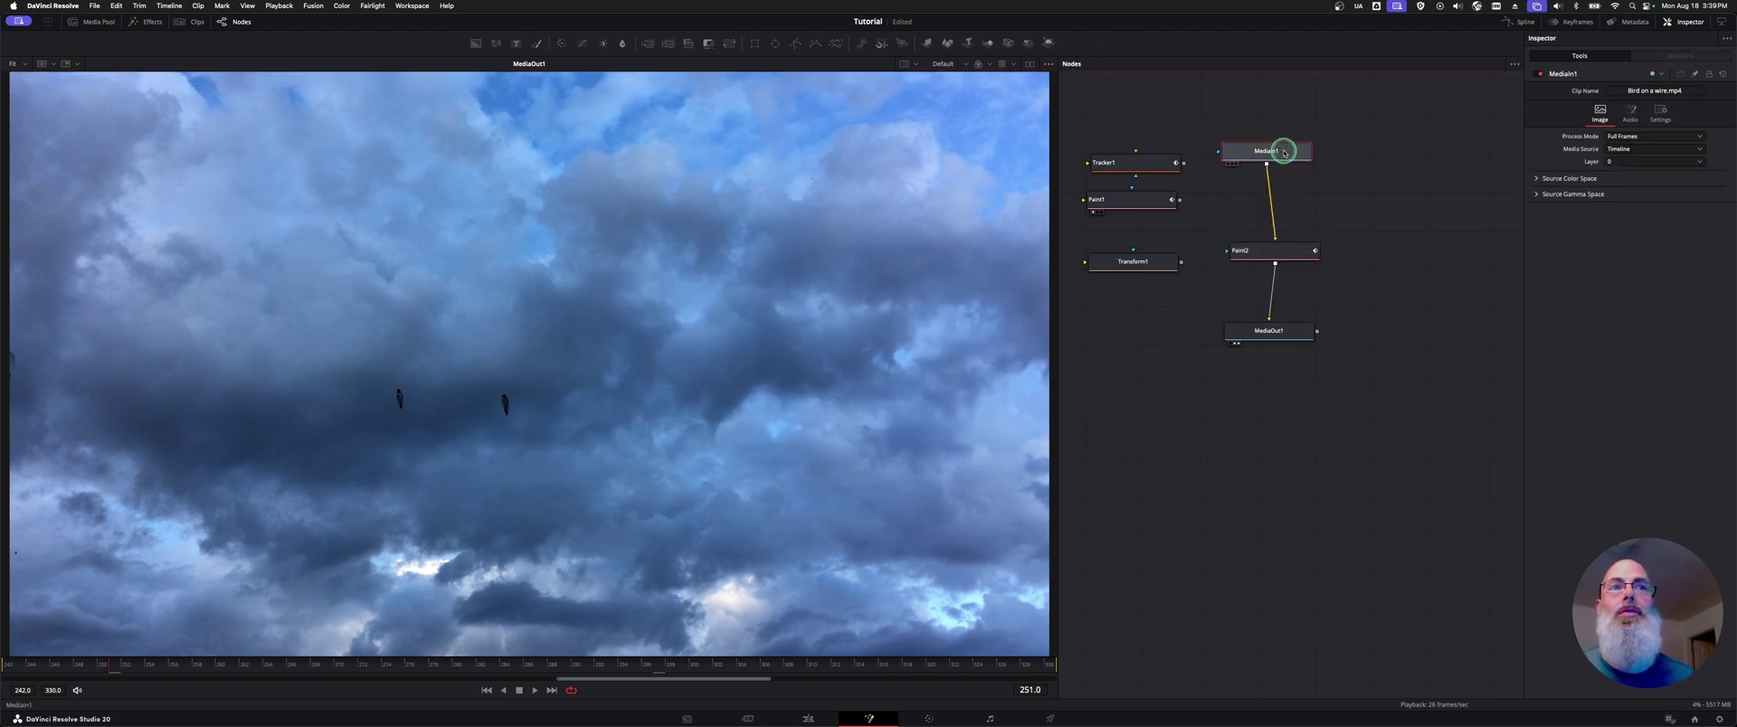
{"action": "left_click", "coordinate": [491, 685]}
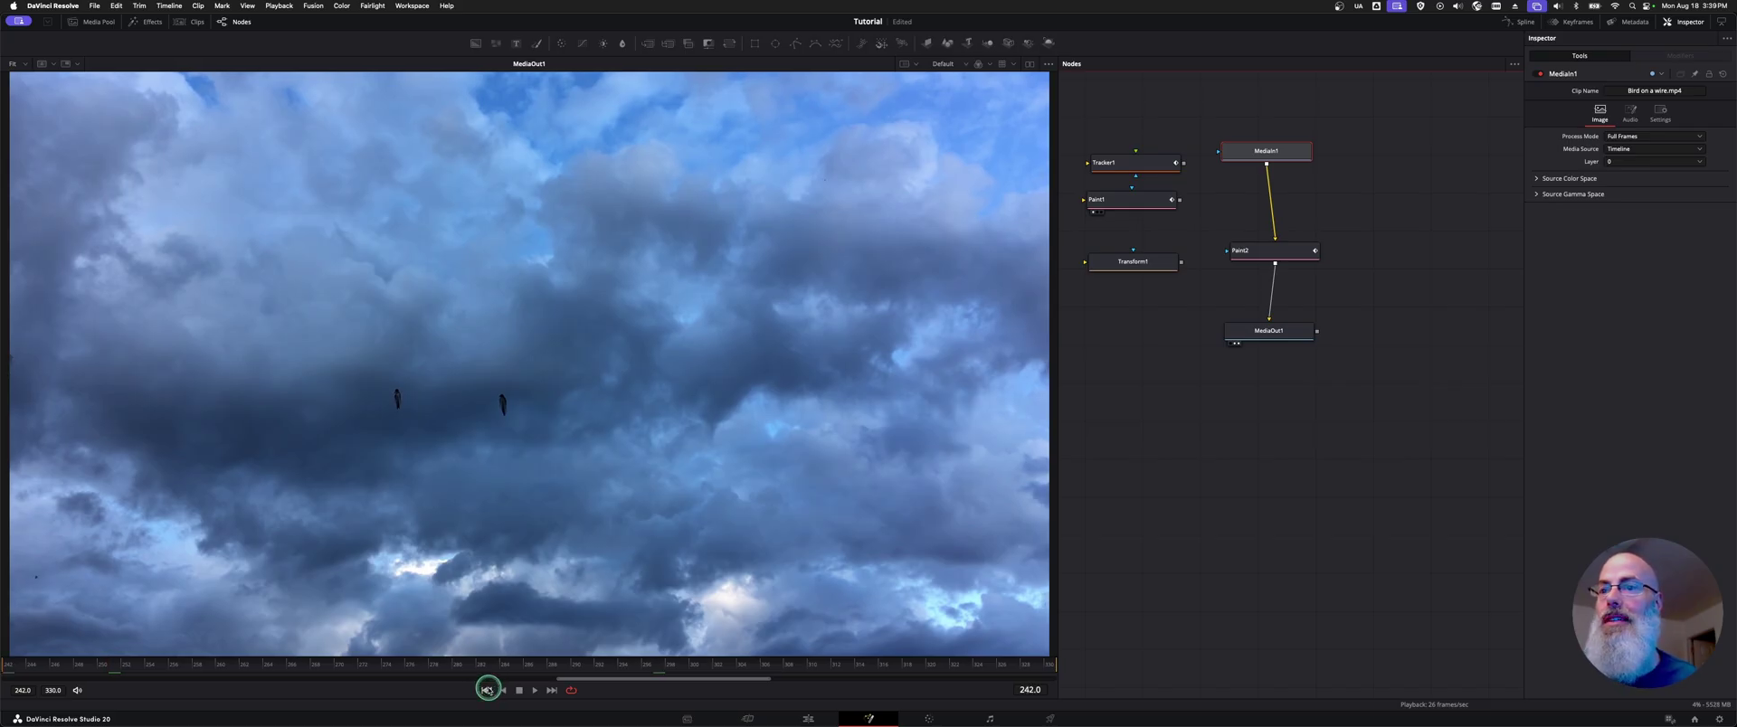
{"action": "left_click", "coordinate": [1271, 251]}
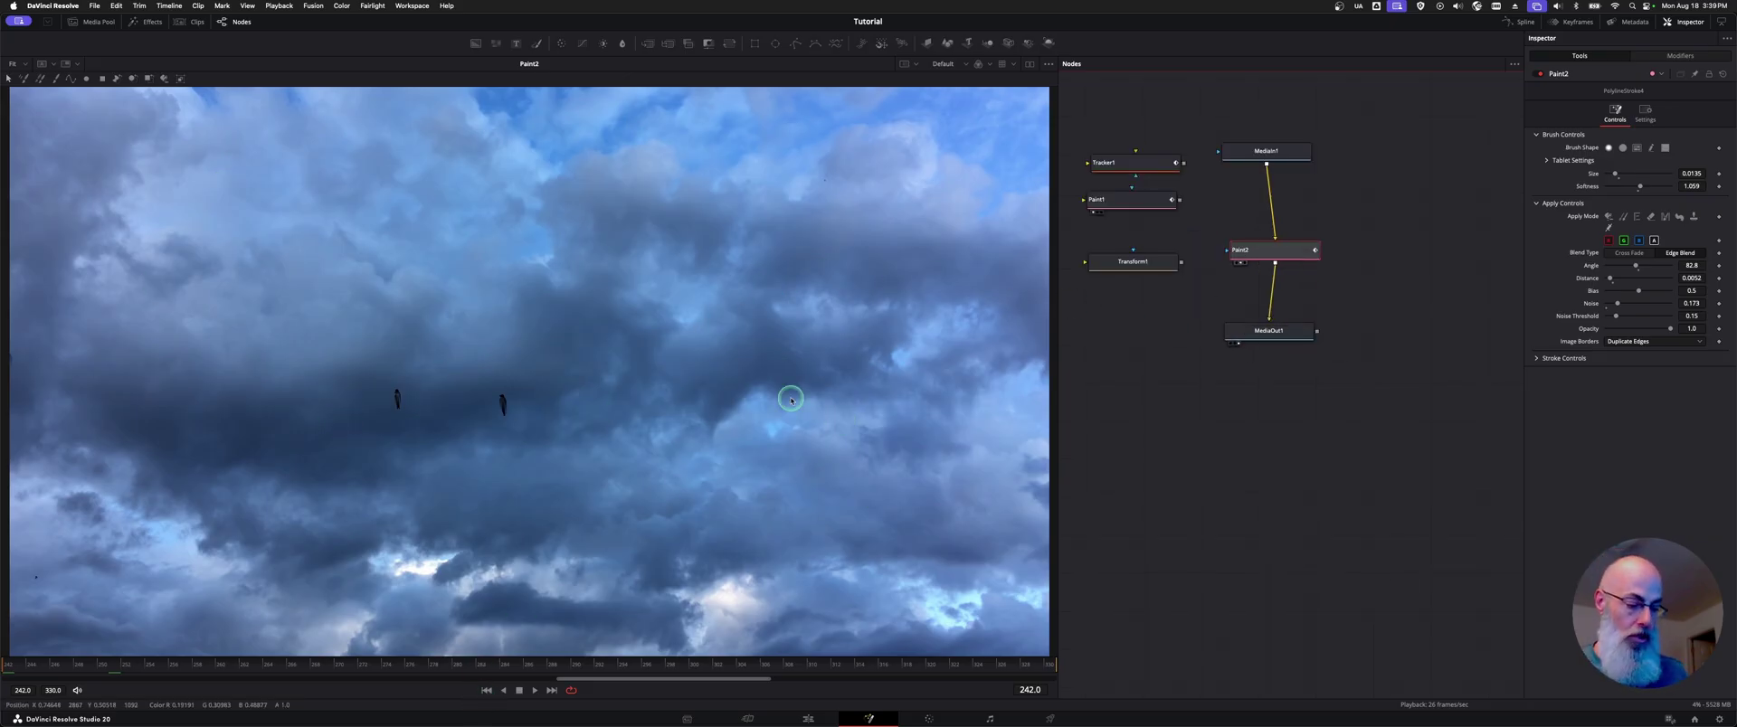
Select Paint2 in the viewer to reveal its polyline stroke across the sky through both birds.
{"action": "scroll", "coordinate": [791, 399], "scroll_direction": "down", "scroll_amount": 2}
{"action": "scroll", "coordinate": [791, 399], "scroll_direction": "down", "scroll_amount": 2}
{"action": "scroll", "coordinate": [791, 399], "scroll_direction": "up", "scroll_amount": 2}
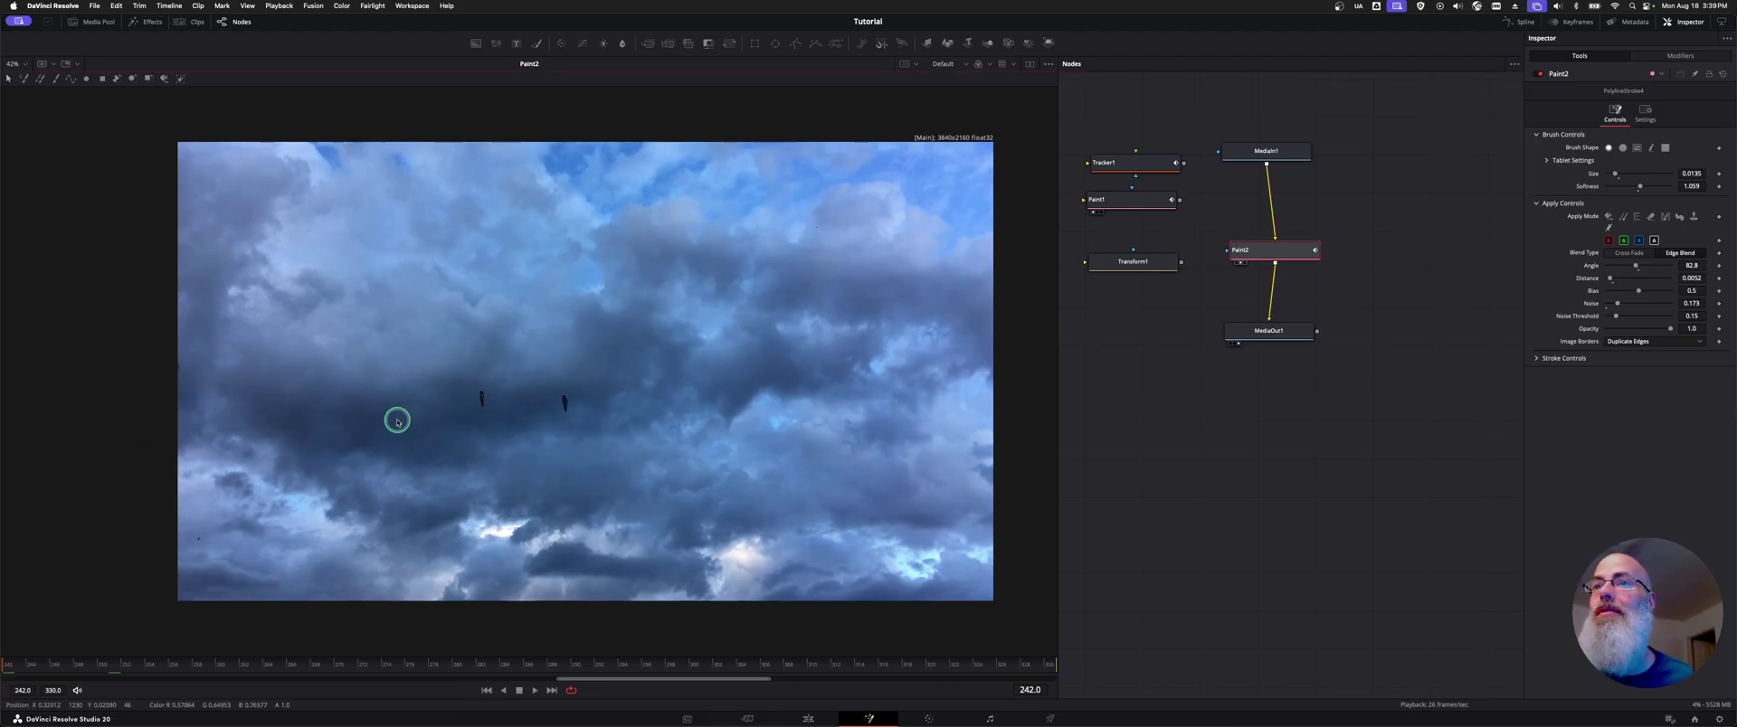
{"action": "left_click_drag", "start_coordinate": [43, 182], "coordinate": [480, 399]}
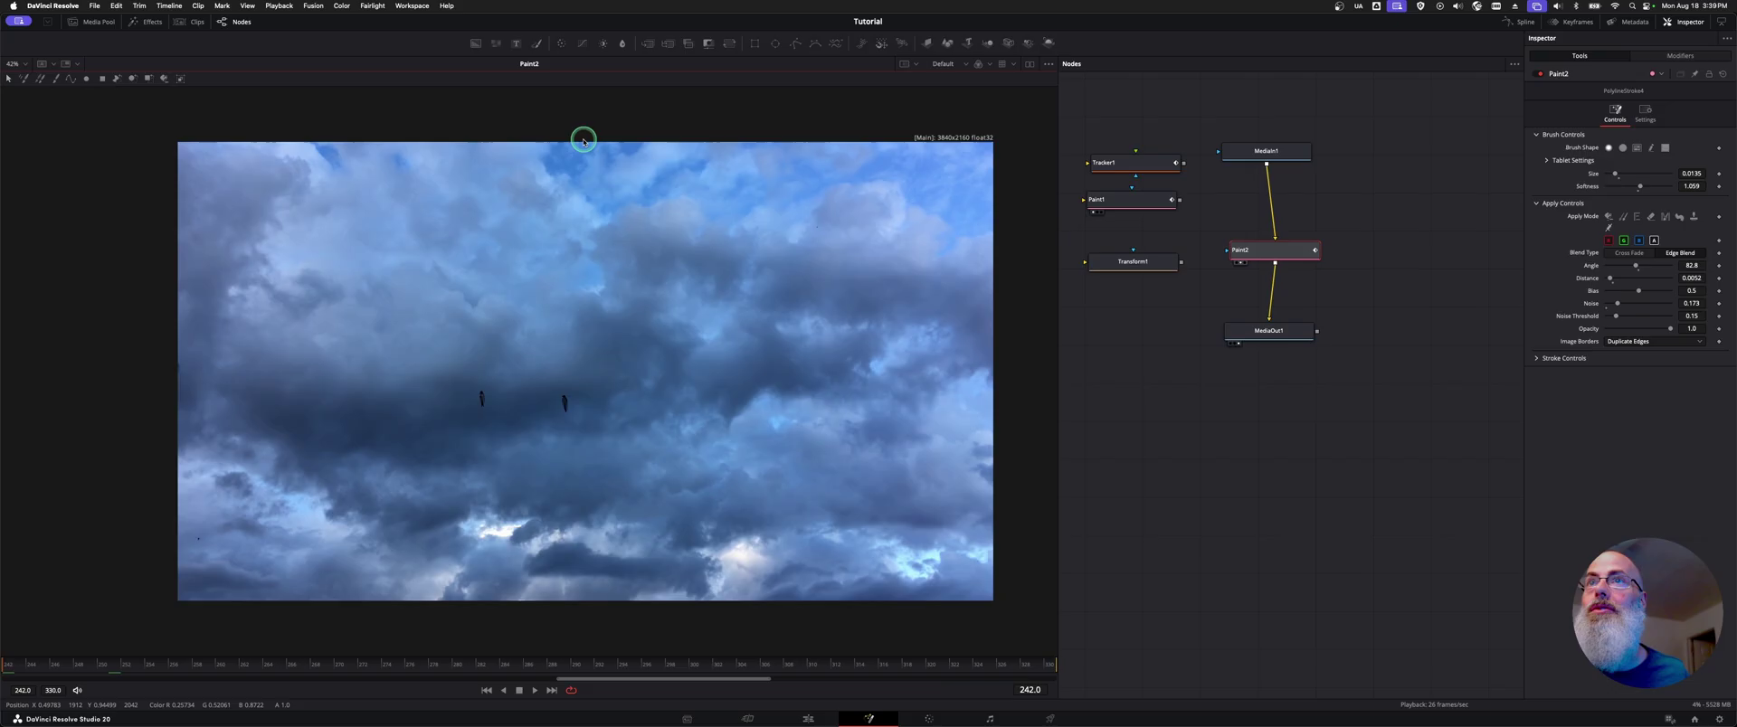
{"action": "left_click_drag", "start_coordinate": [85, 174], "coordinate": [1067, 550]}
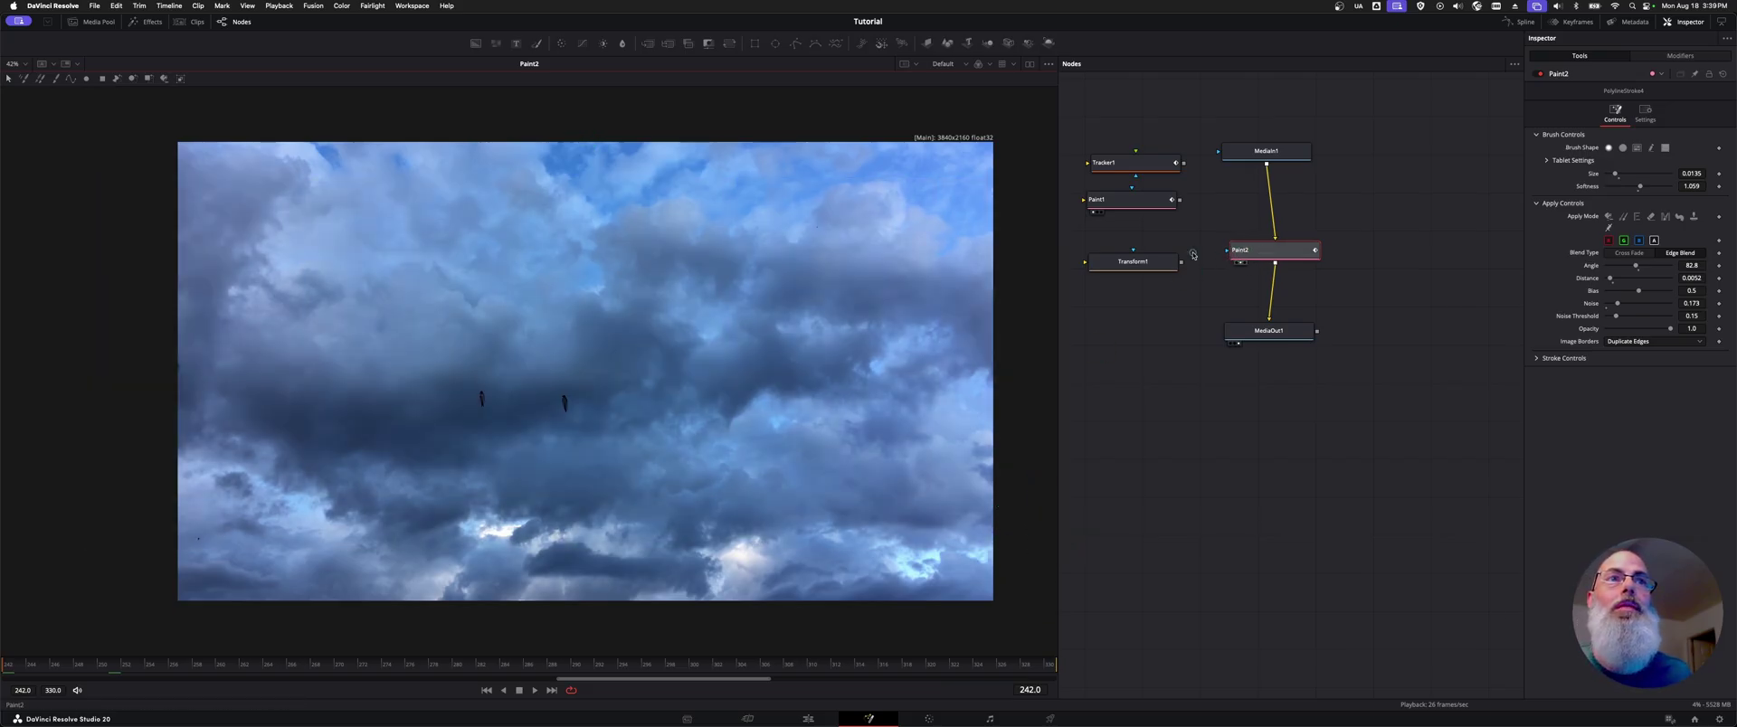
{"action": "left_click", "coordinate": [1253, 251]}
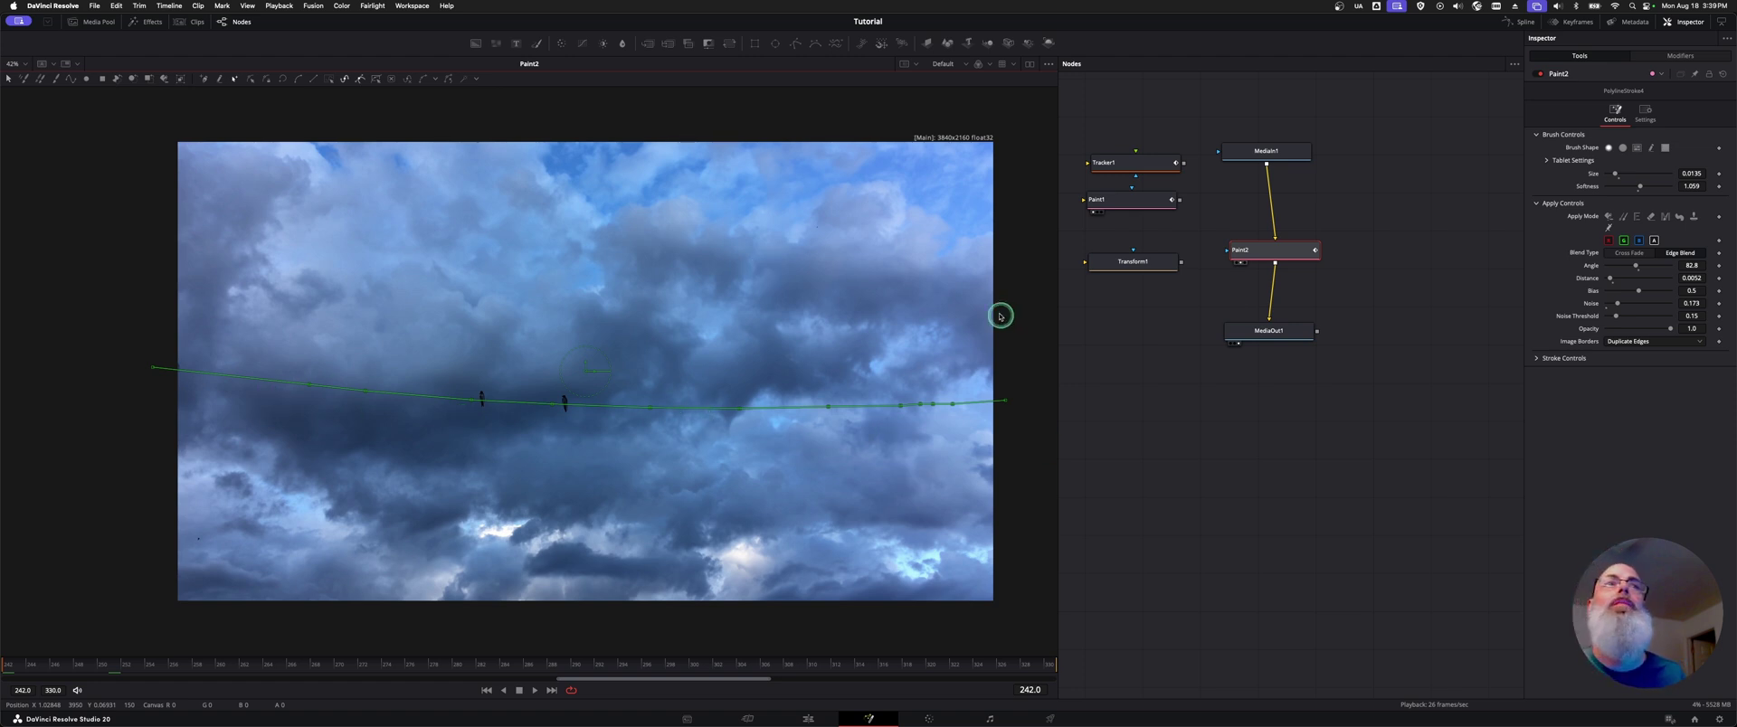
Add a Tracker node between MediaIn1 and Paint2 via the tool search.
{"action": "left_click", "coordinate": [1245, 143]}
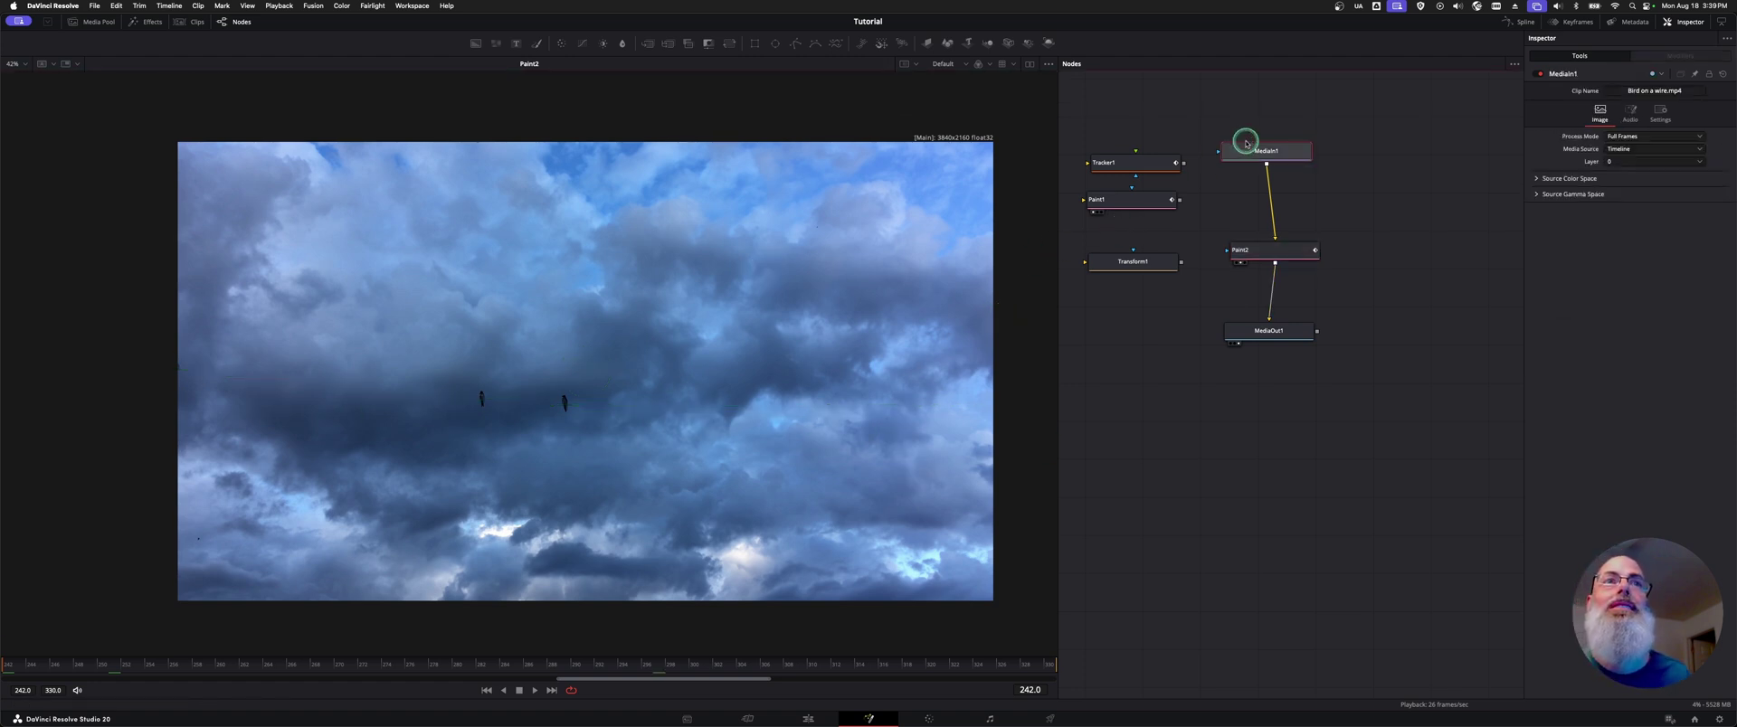
{"action": "key", "text": "shift+space"}
{"action": "type", "text": "pain"}
{"action": "key", "text": "BackSpace"}
{"action": "key", "text": "BackSpace"}
{"action": "key", "text": "BackSpace"}
{"action": "type", "text": "track"}
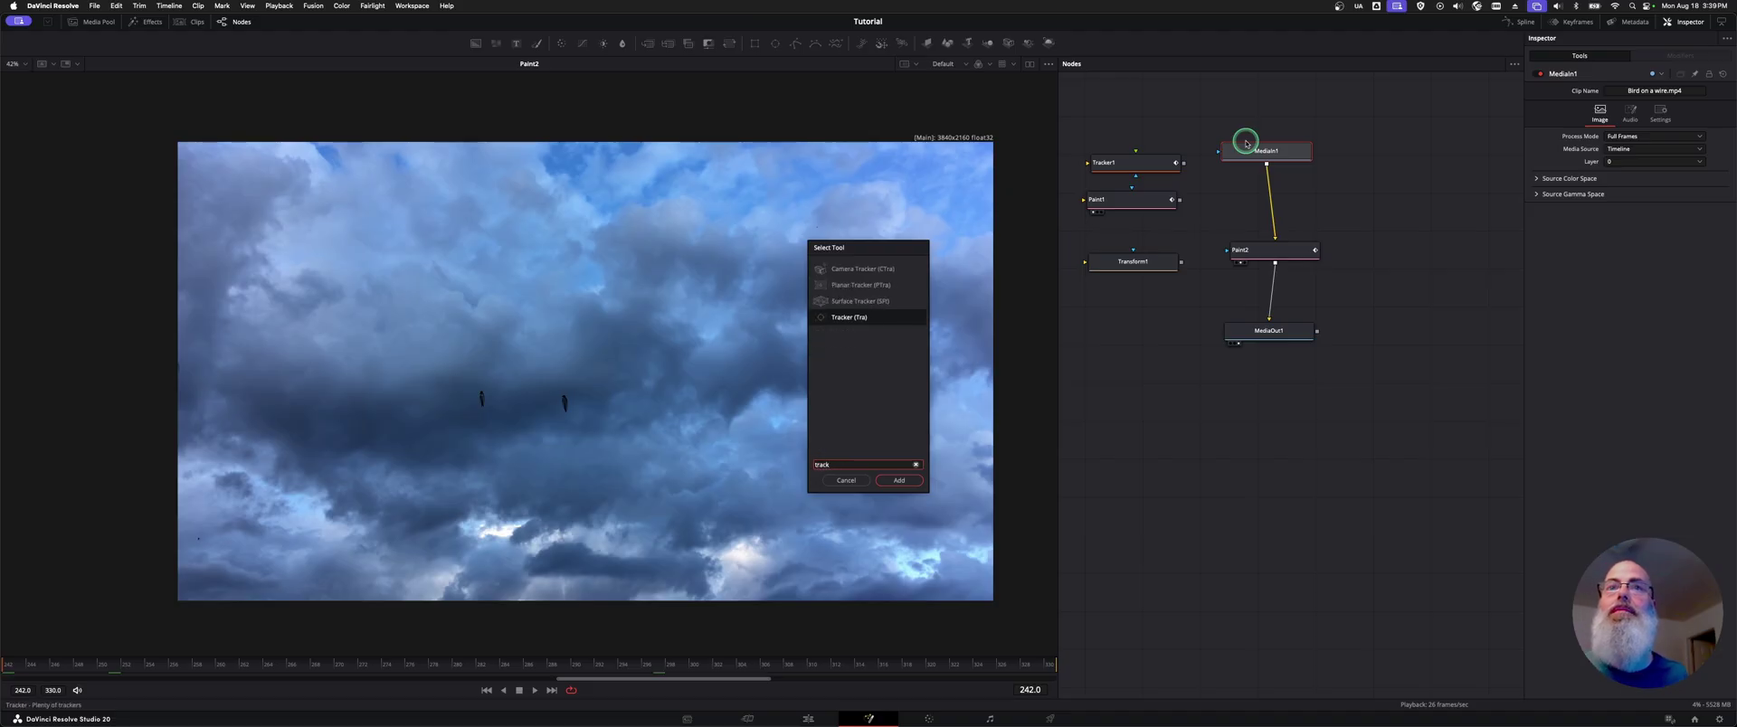
{"action": "key", "text": "Return"}
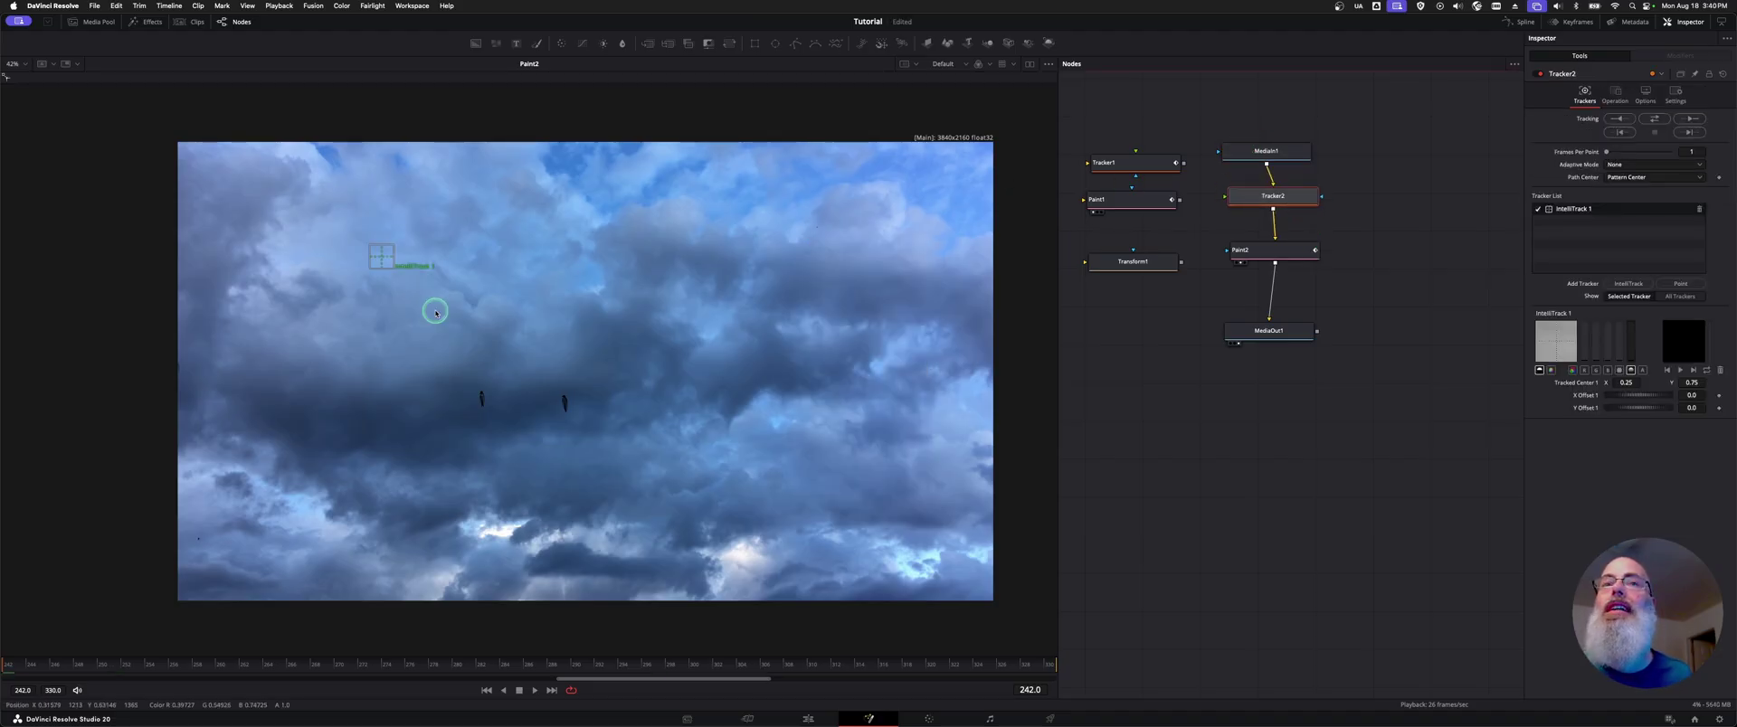
View MediaIn1 and place the first tracker on the power line's left end.
{"action": "left_click_drag", "start_coordinate": [1249, 147], "coordinate": [532, 233]}
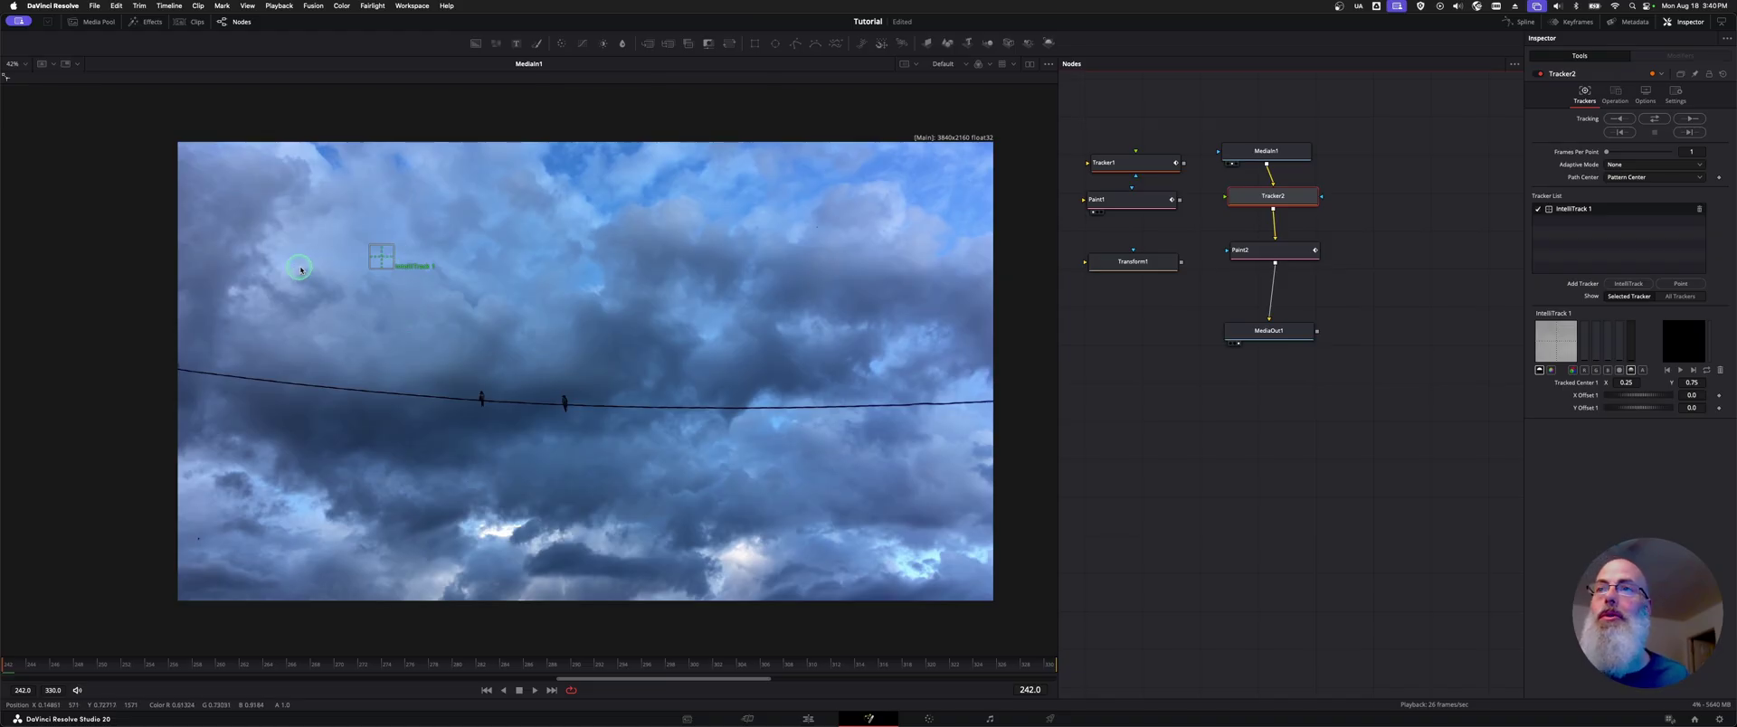
{"action": "left_click_drag", "start_coordinate": [382, 255], "coordinate": [188, 370]}
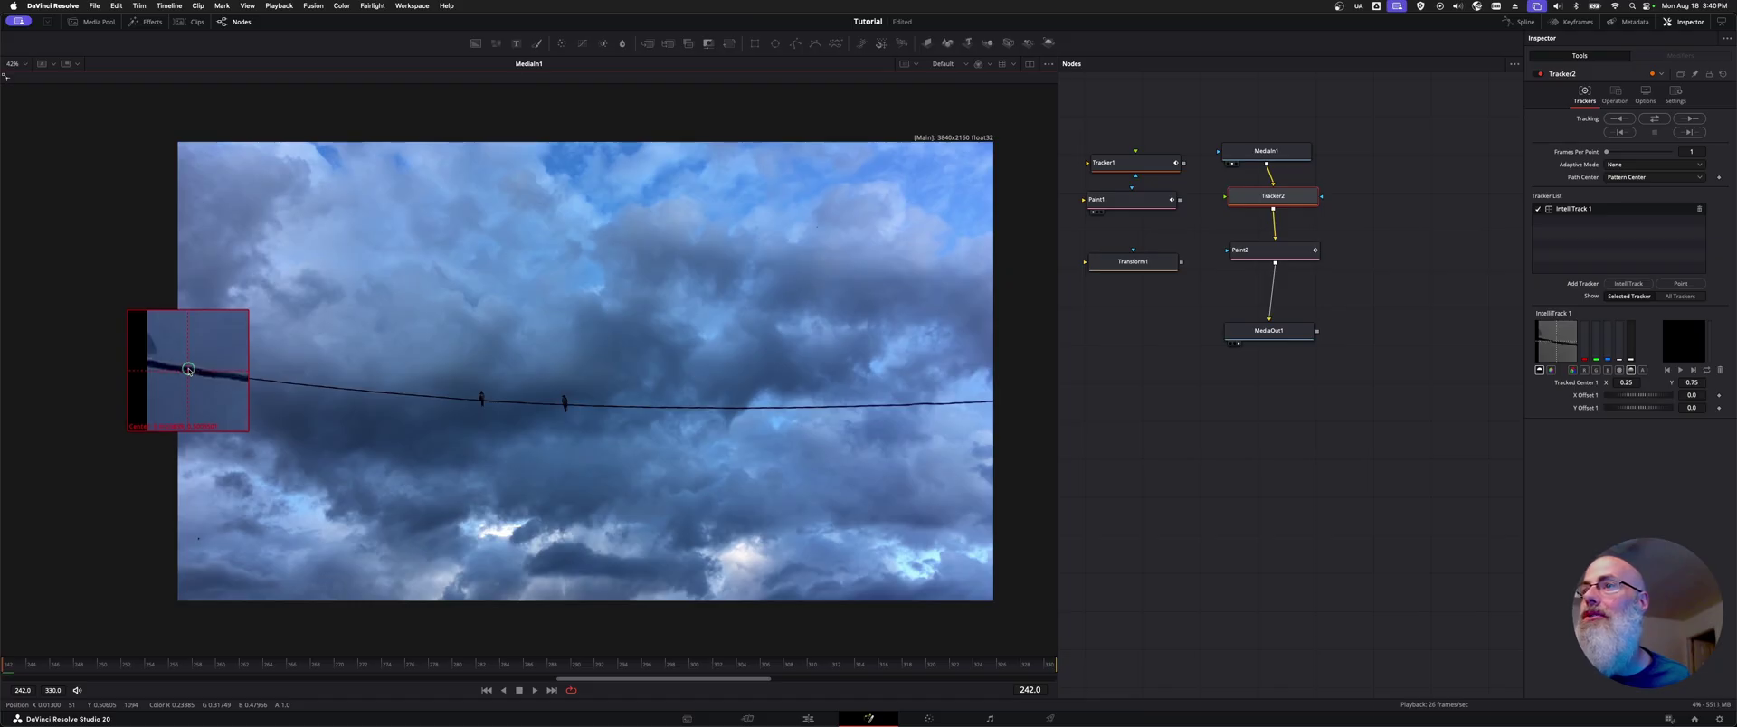
{"action": "left_click_drag", "start_coordinate": [188, 370], "coordinate": [188, 371]}
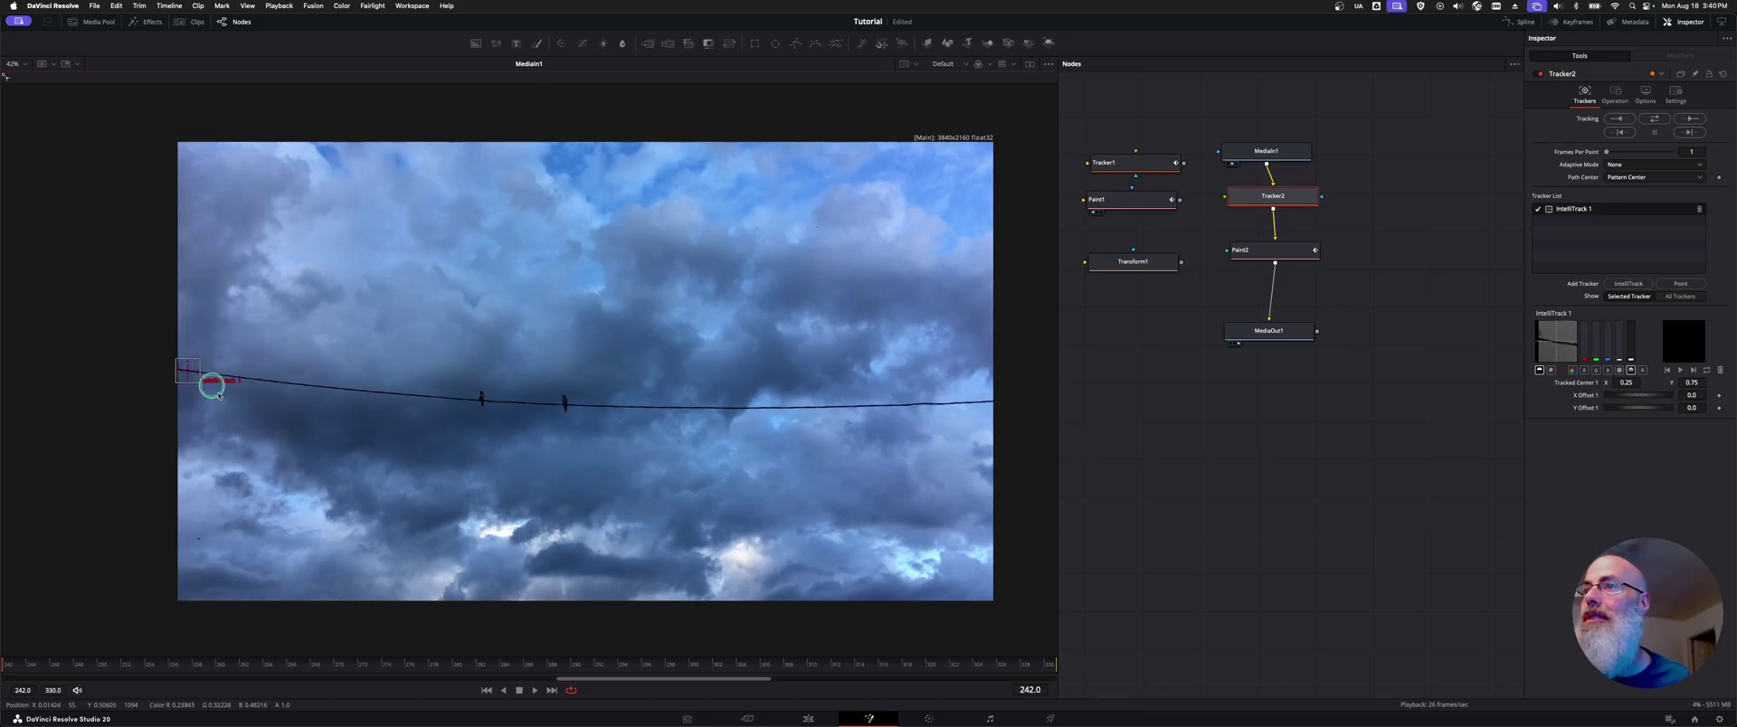
Add a second tracker on the wire's right end and track both points forward.
{"action": "left_click", "coordinate": [1634, 283]}
{"action": "left_click_drag", "start_coordinate": [787, 253], "coordinate": [966, 398]}
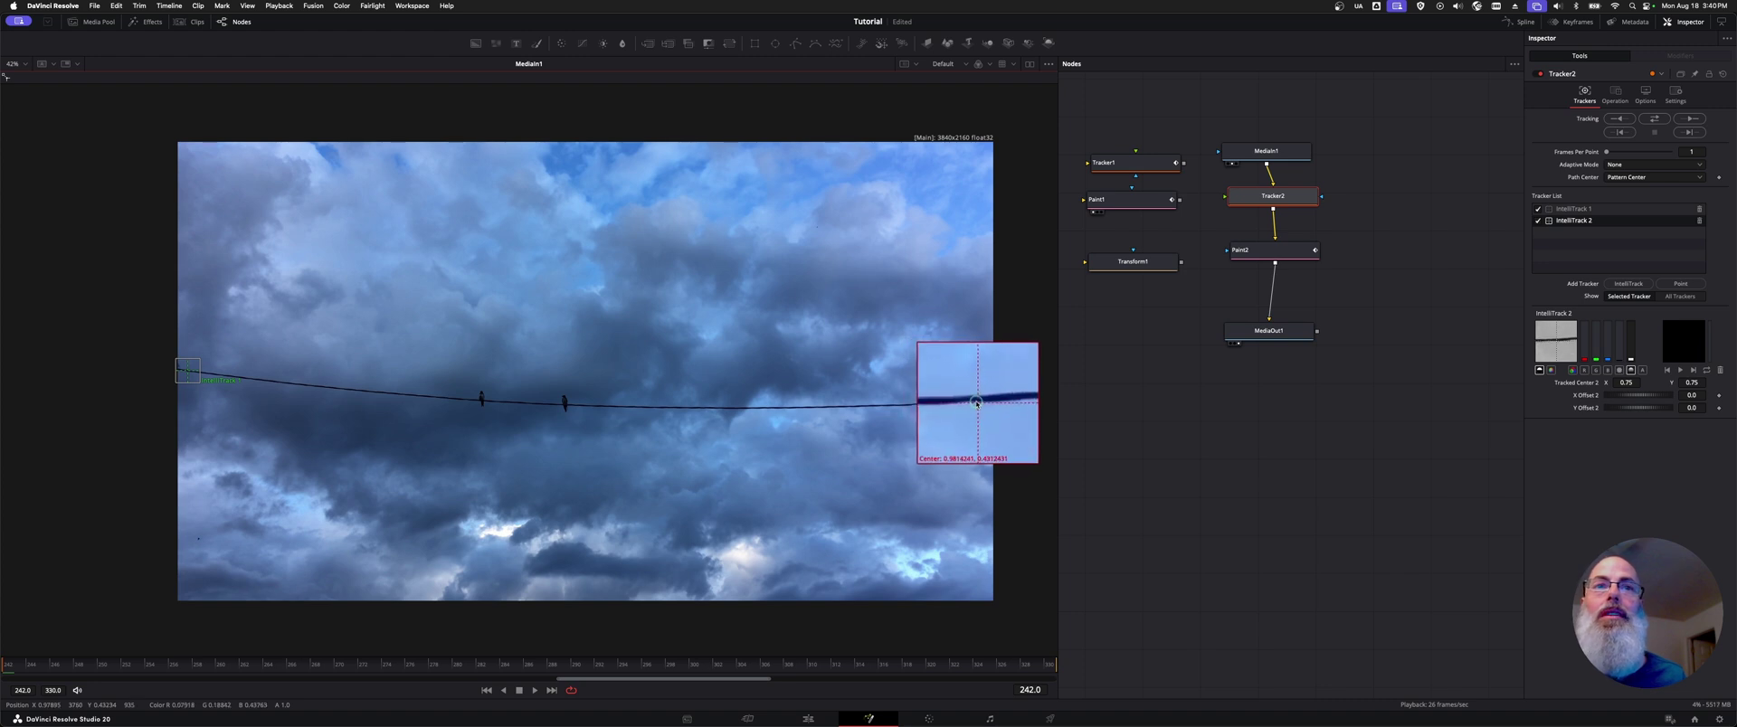
{"action": "left_click_drag", "start_coordinate": [966, 398], "coordinate": [982, 403]}
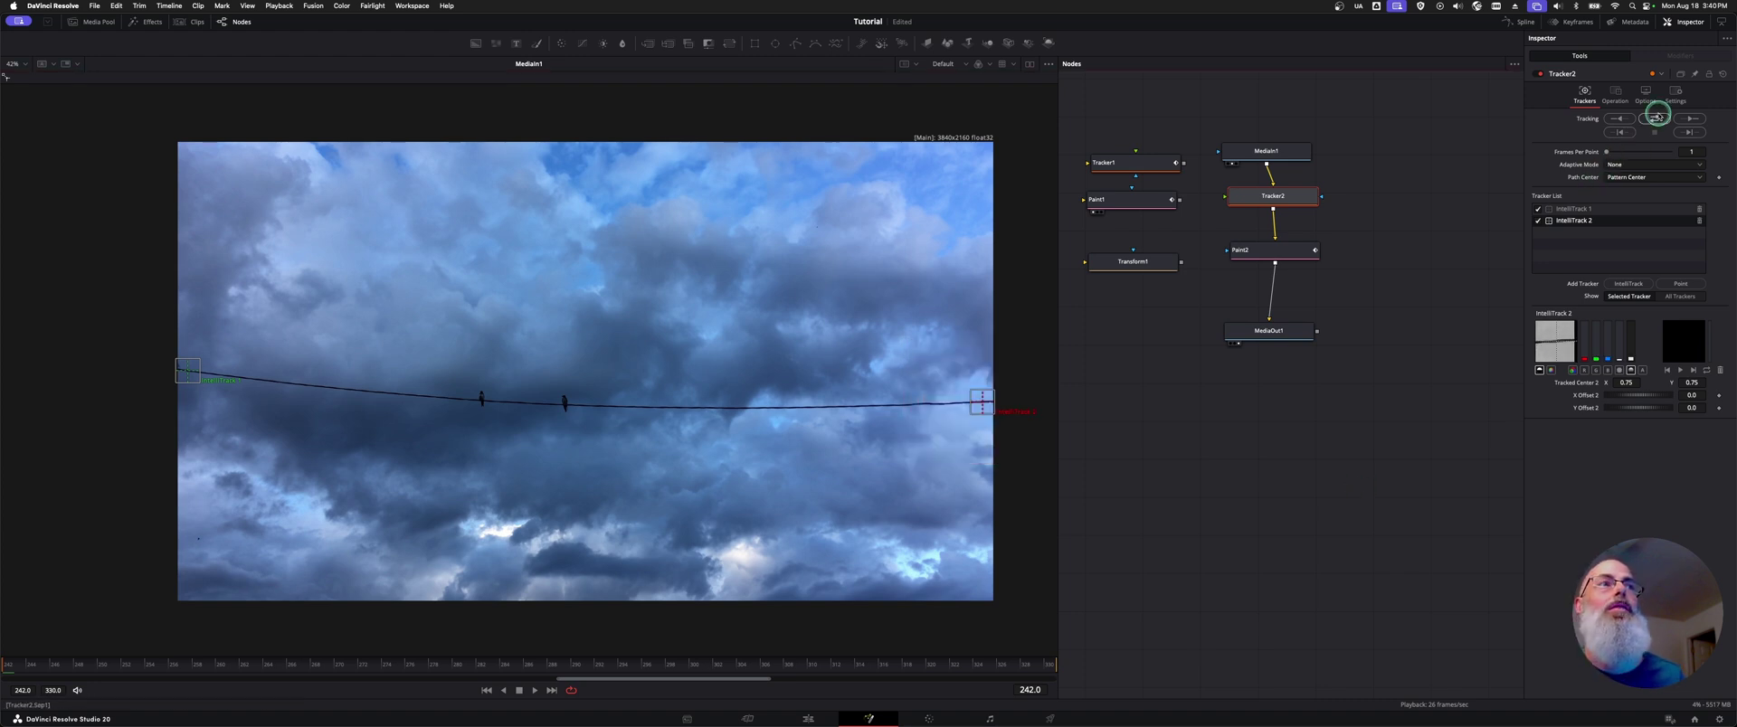
{"action": "left_click", "coordinate": [1654, 118]}
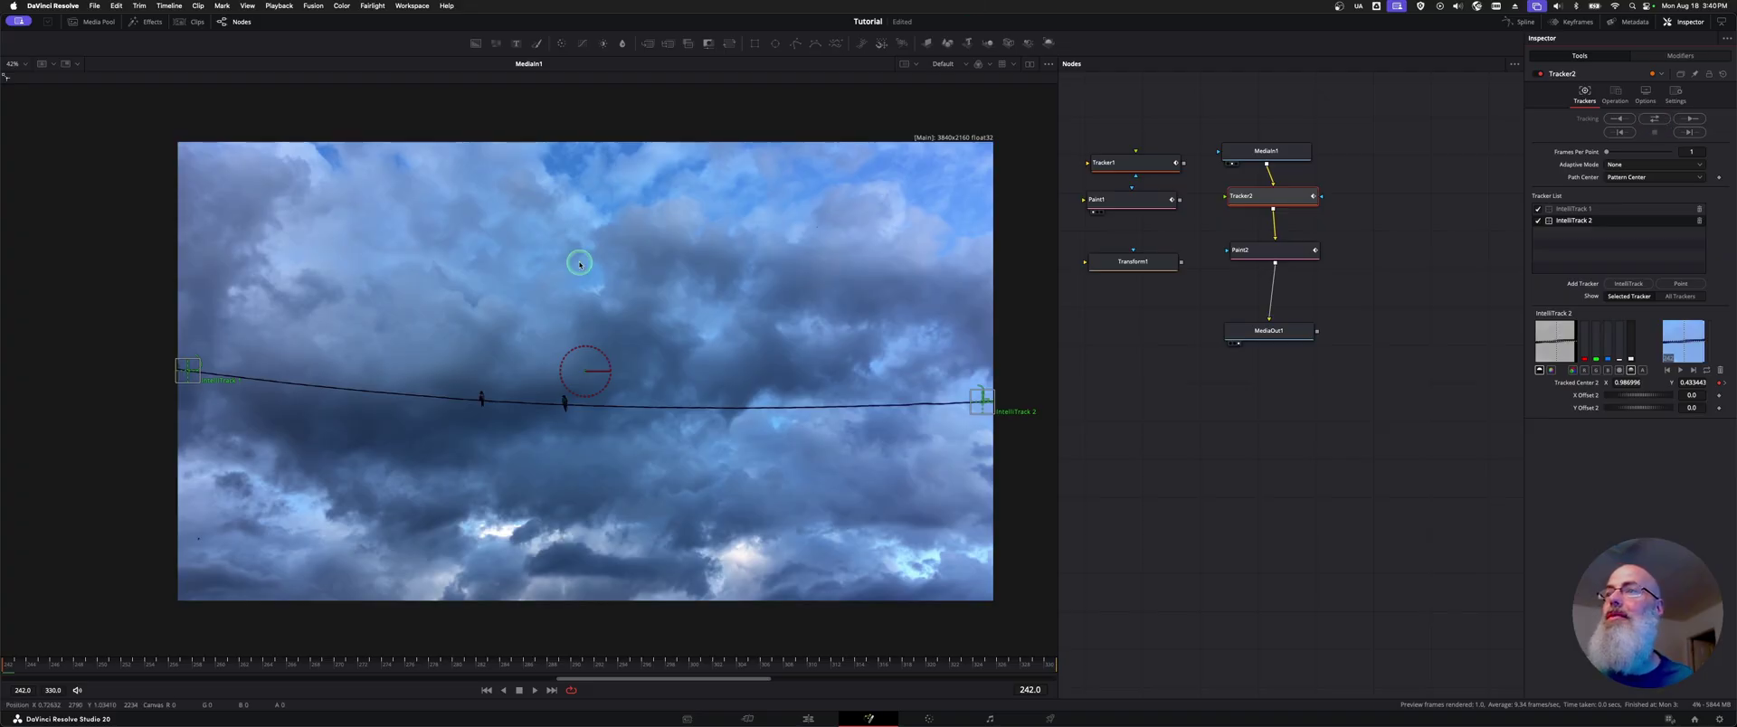
{"action": "scroll", "coordinate": [274, 298], "scroll_direction": "left", "scroll_amount": 5}
{"action": "scroll", "coordinate": [274, 299], "scroll_direction": "up", "scroll_amount": 5}
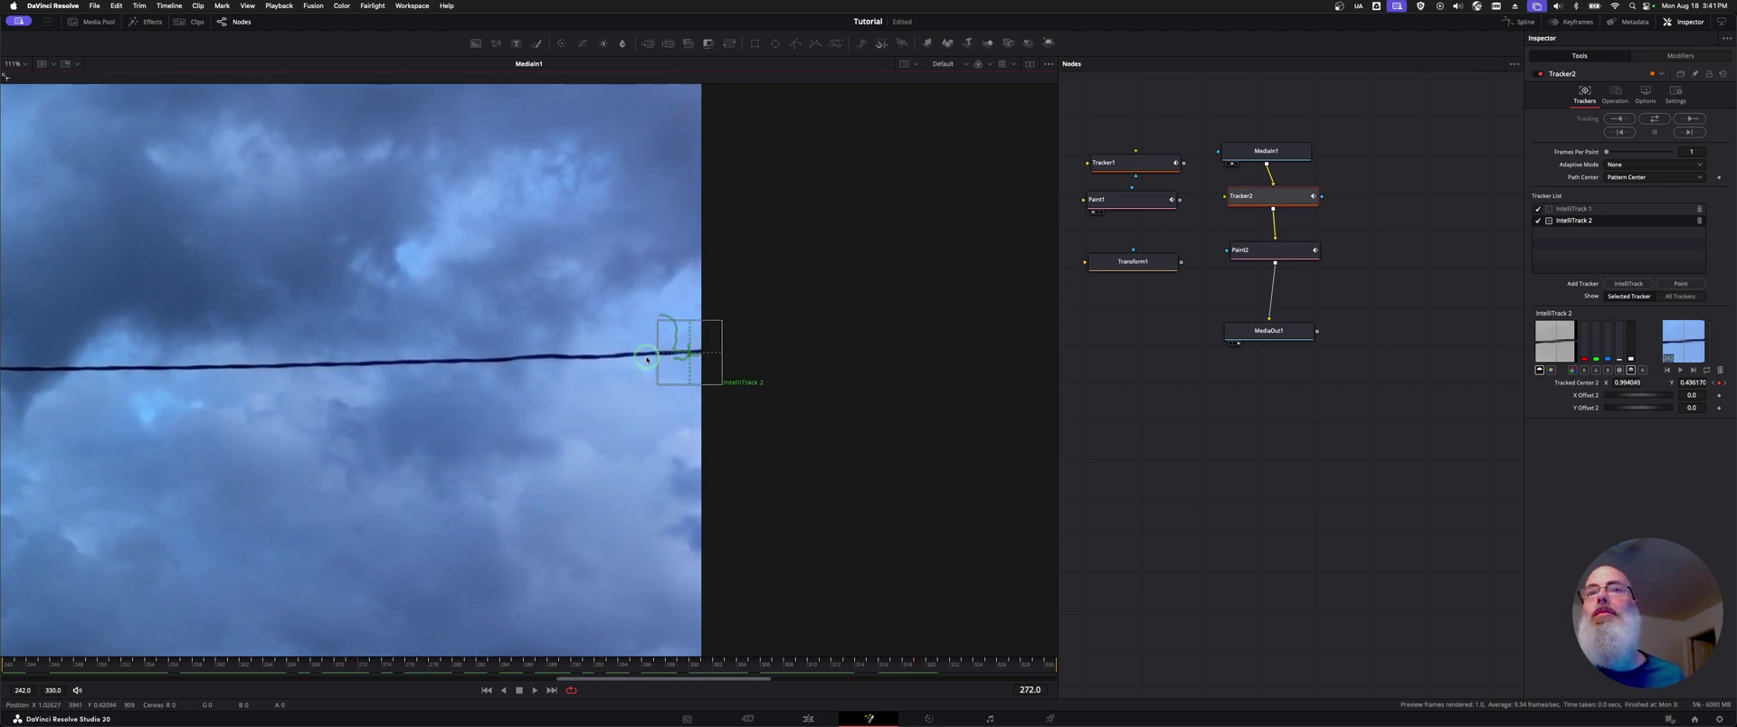
Set Tracker2's operation to Match Move with merge set to BG only.
{"action": "key", "text": "shift+z"}
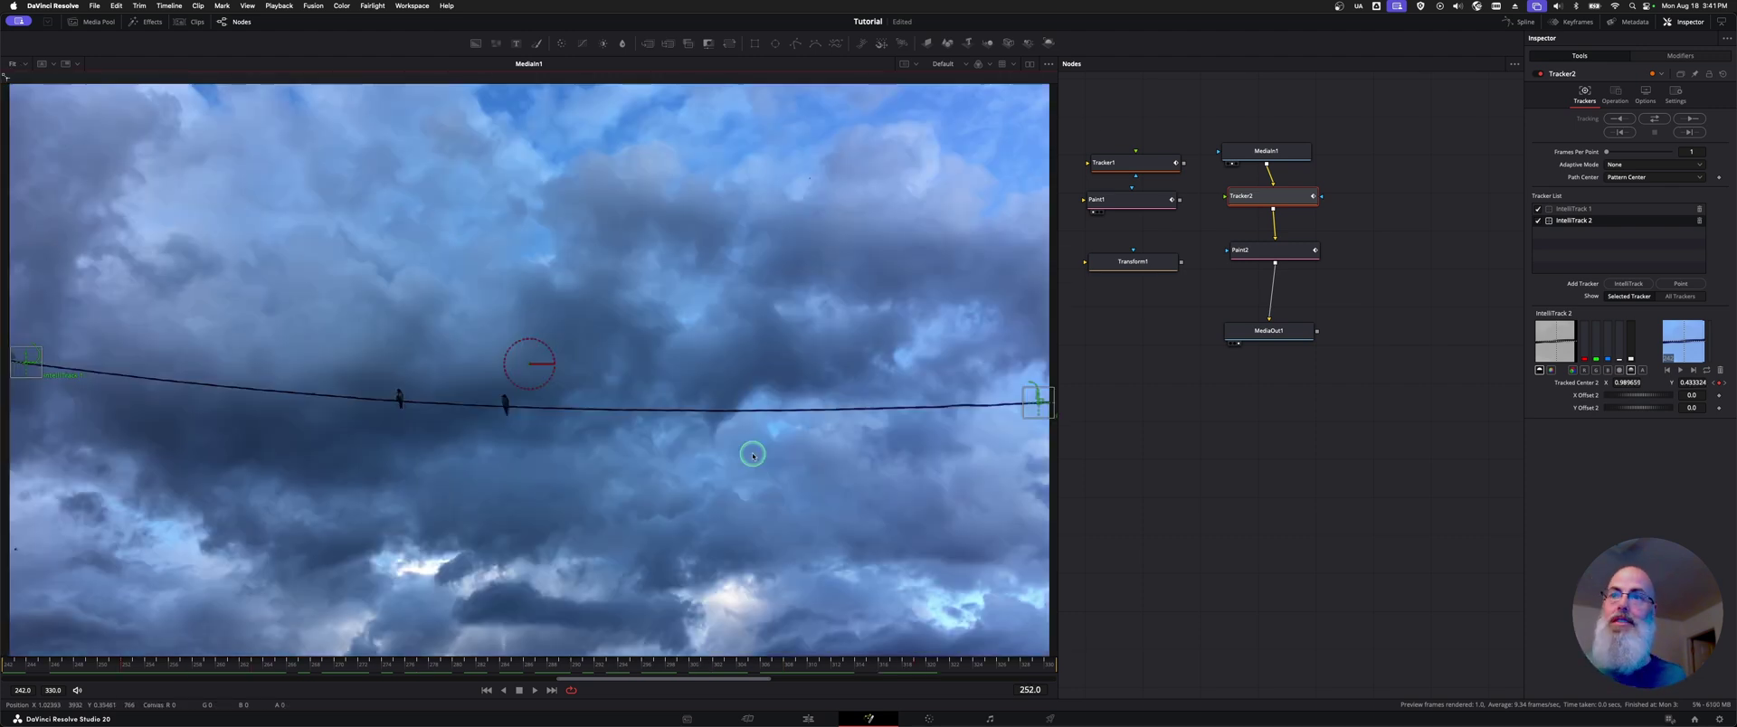
{"action": "left_click", "coordinate": [1588, 235]}
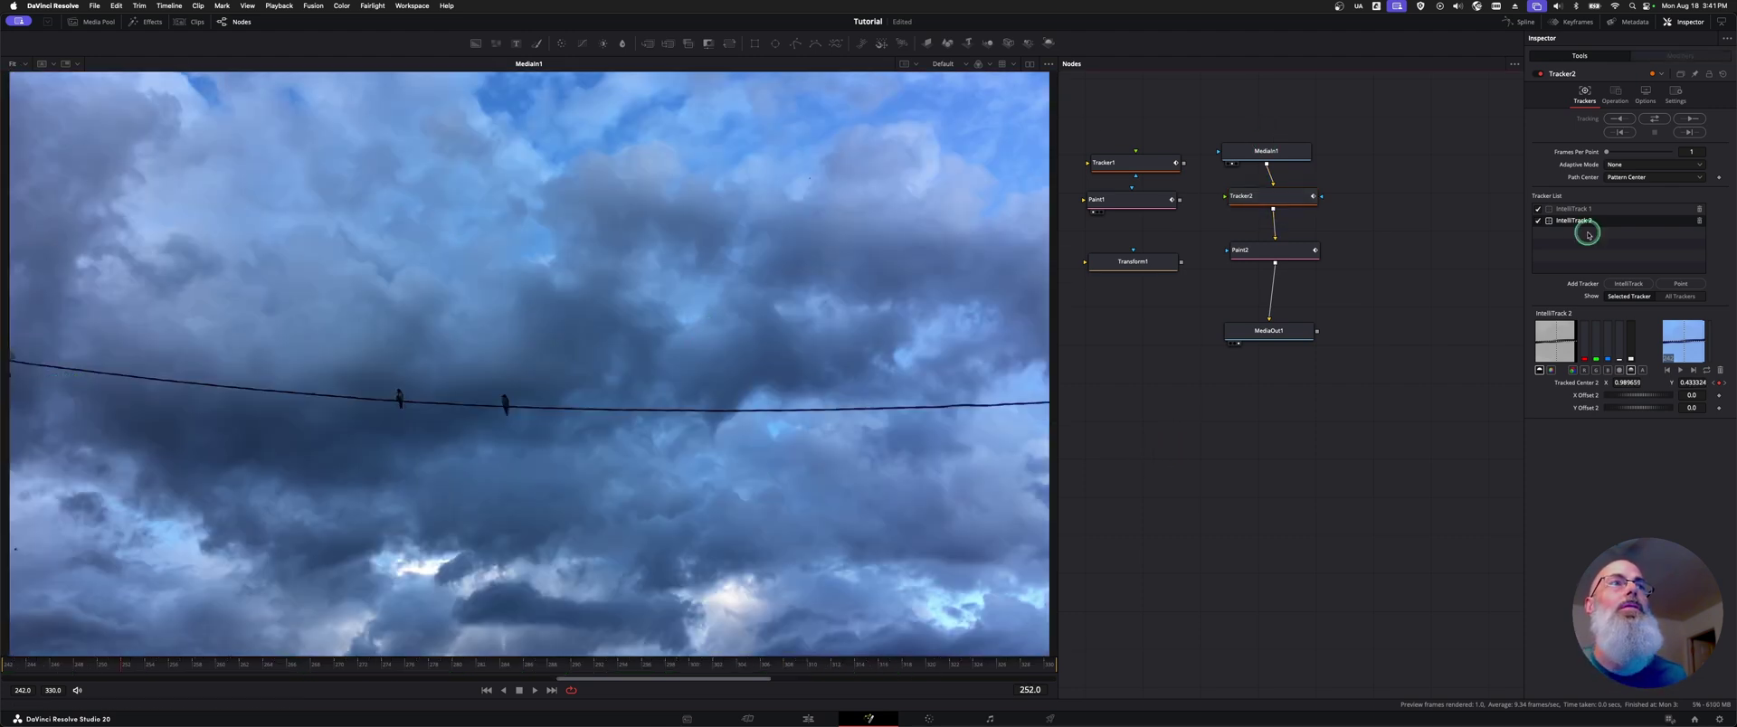
{"action": "left_click", "coordinate": [1622, 91]}
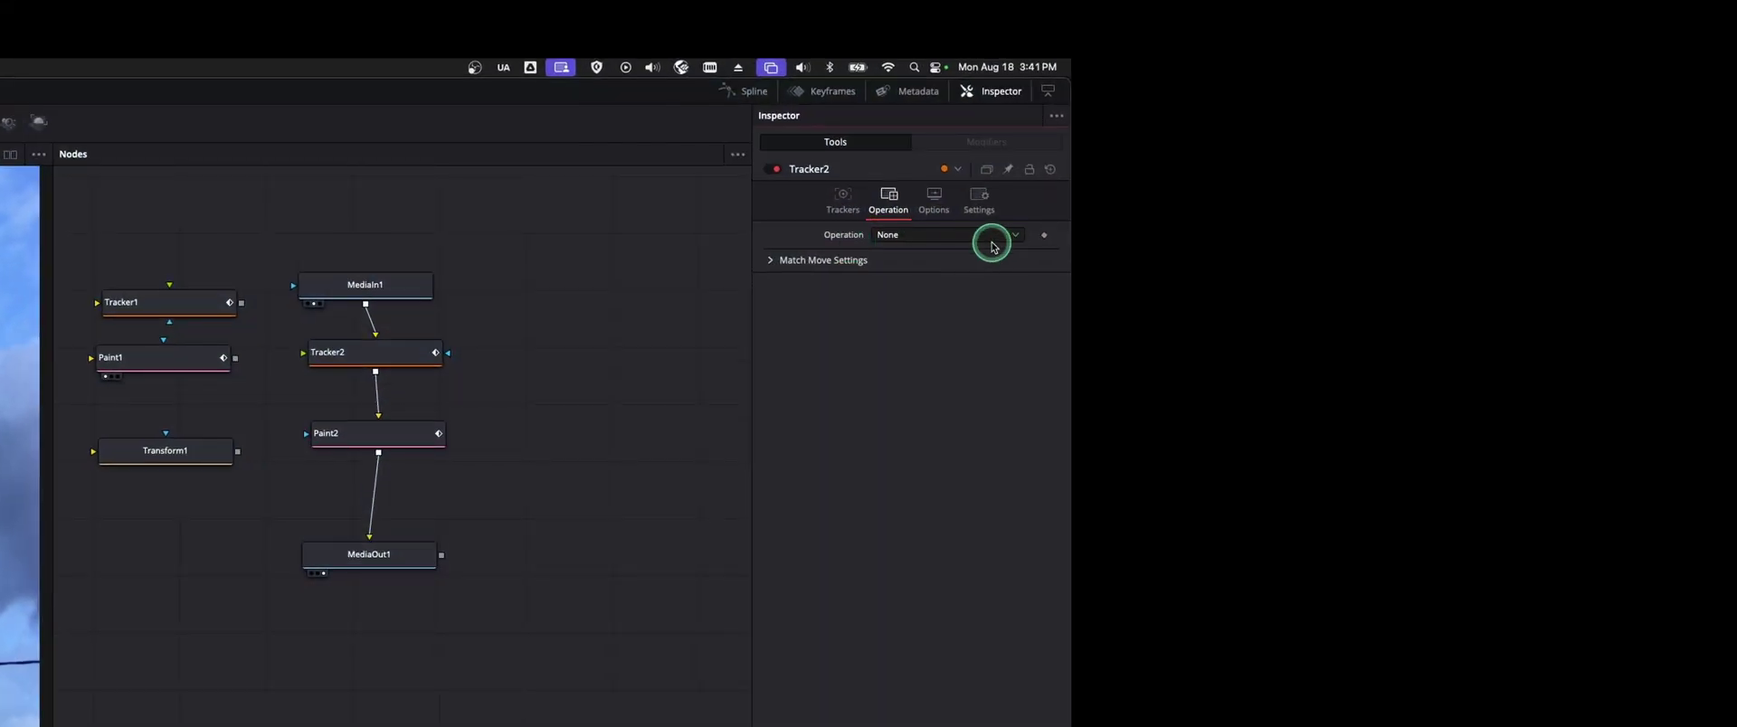
{"action": "left_click", "coordinate": [1677, 119]}
{"action": "left_click", "coordinate": [903, 272]}
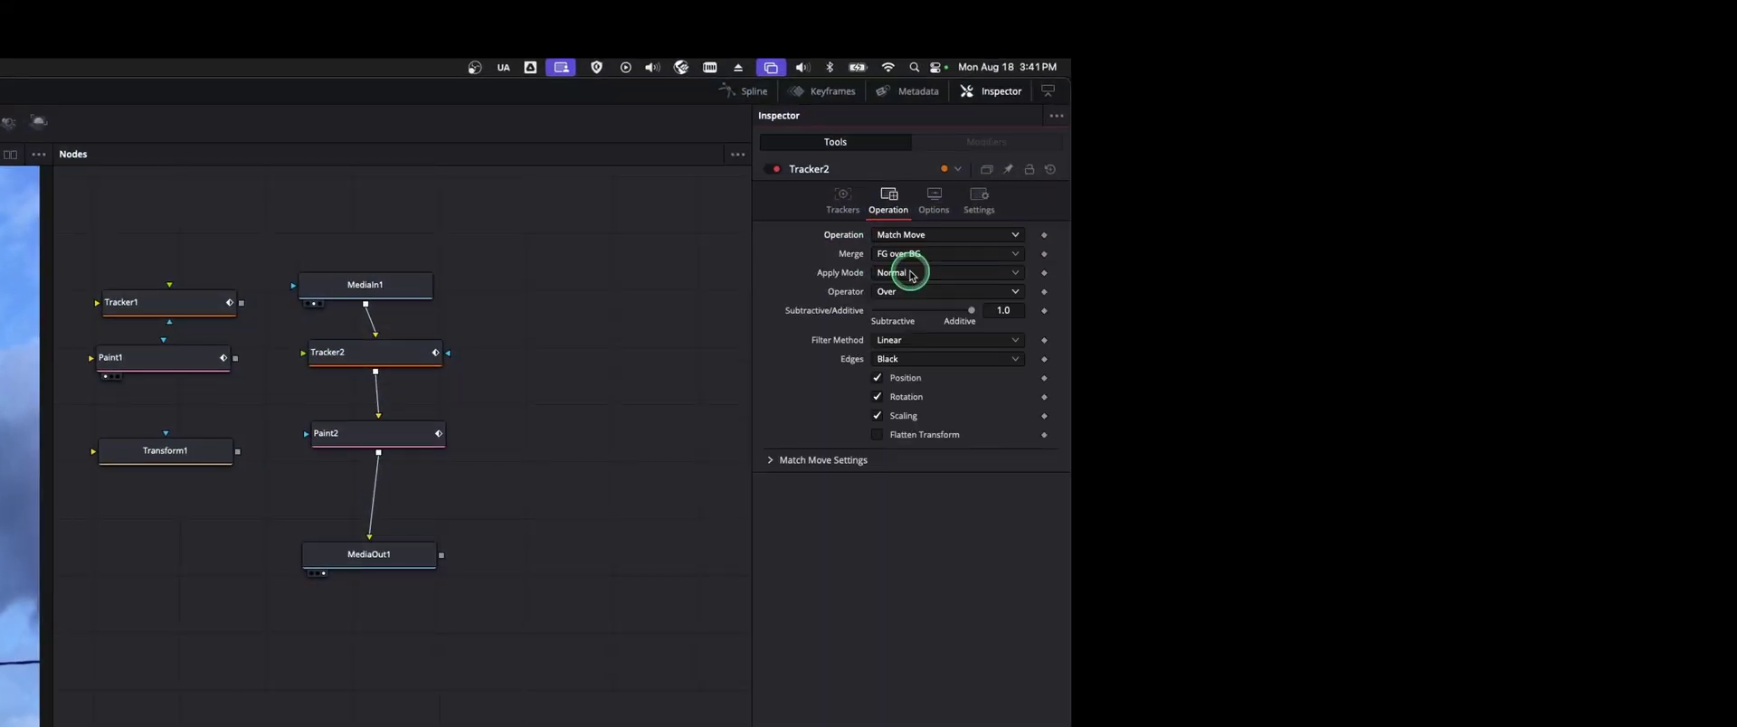
{"action": "left_click", "coordinate": [932, 254]}
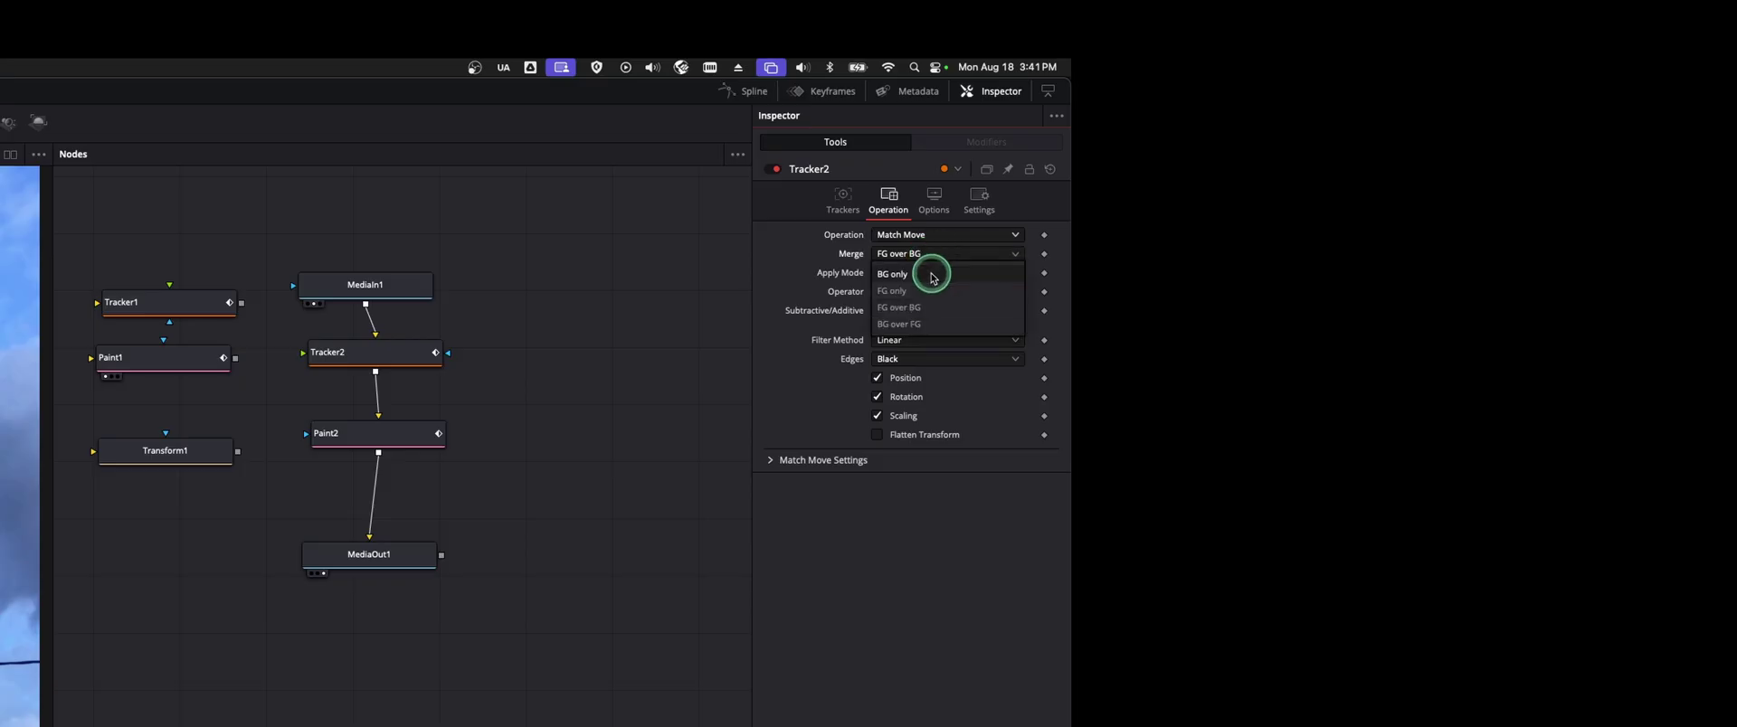
{"action": "left_click", "coordinate": [932, 274]}
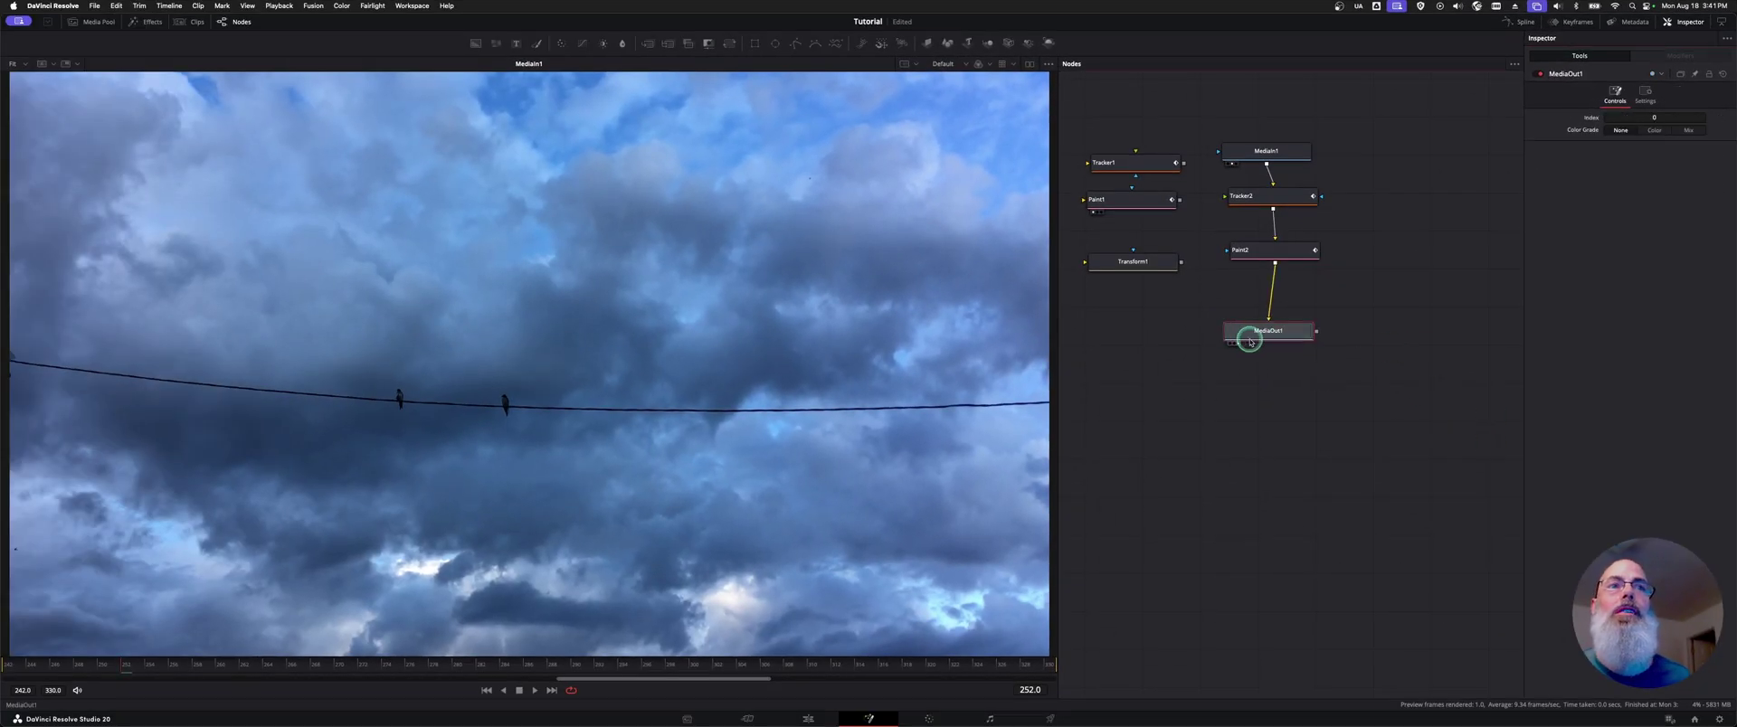
Insert Transform1 (scale about 1.25) between Paint2 and MediaOut1, then play the output.
{"action": "left_click_drag", "start_coordinate": [1267, 332], "coordinate": [798, 337]}
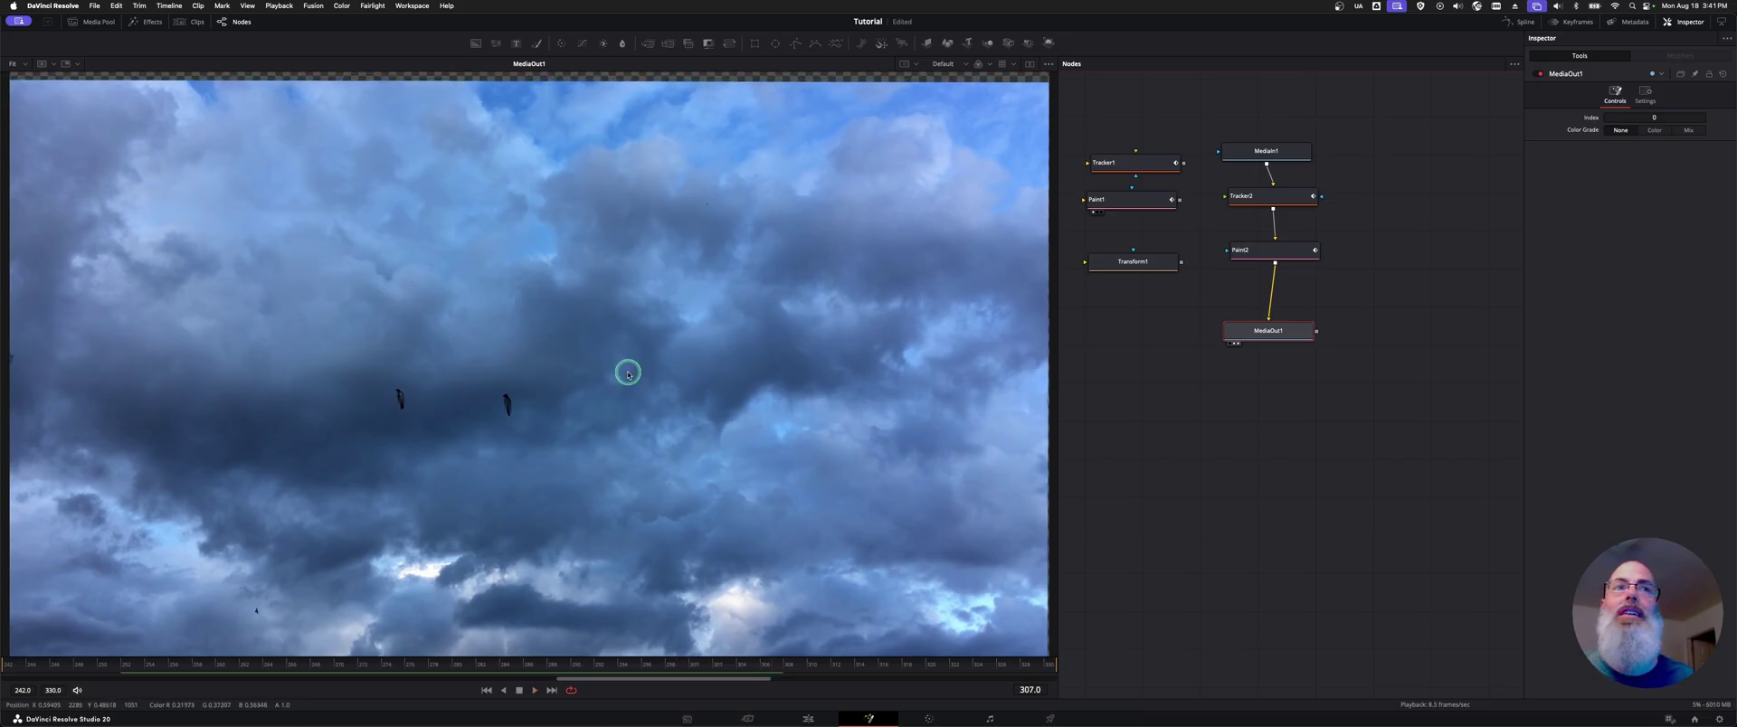
{"action": "left_click", "coordinate": [1136, 265]}
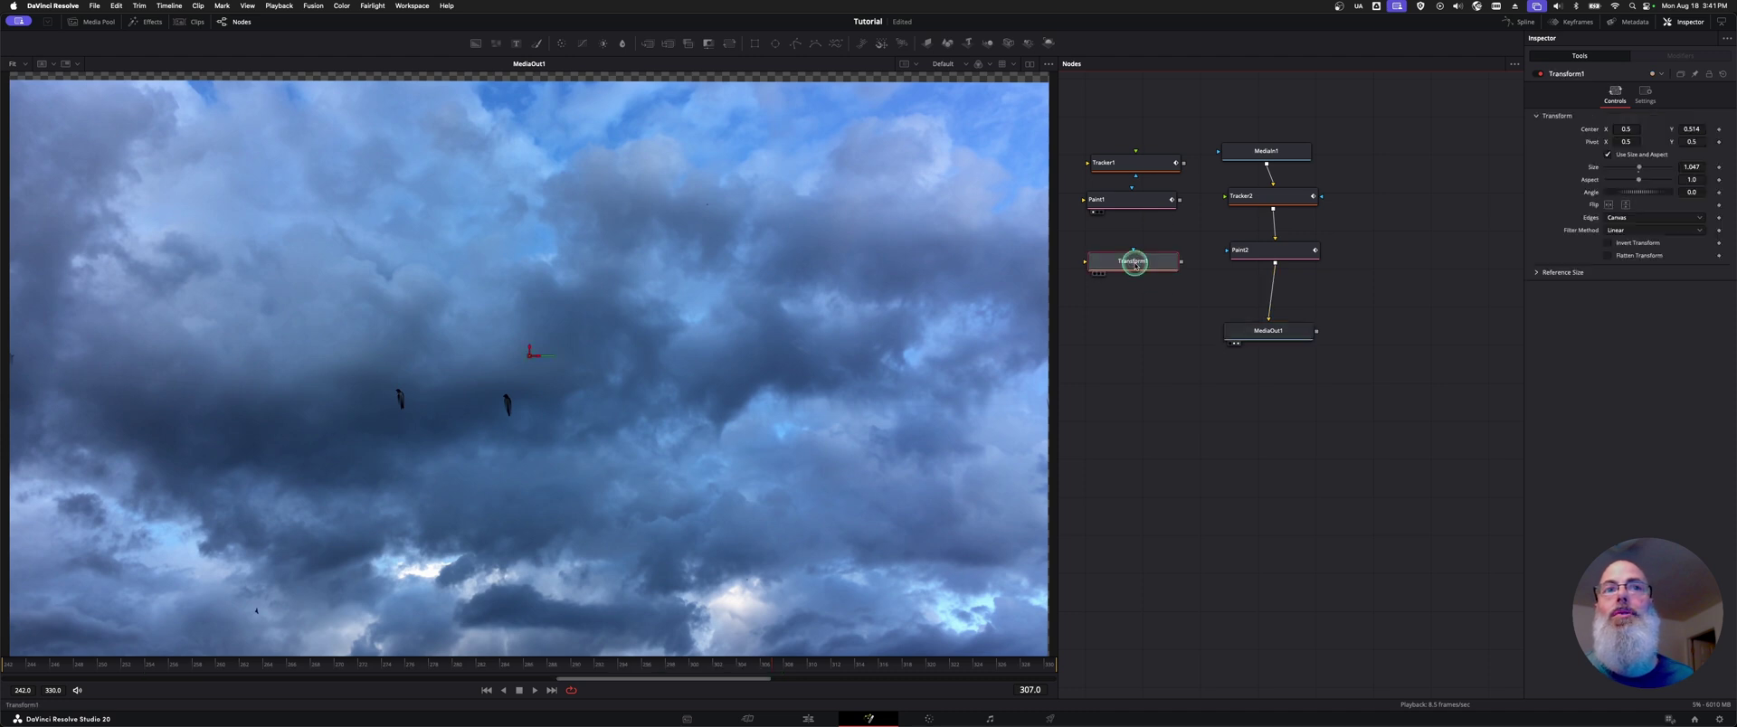
{"action": "left_click", "coordinate": [1255, 241]}
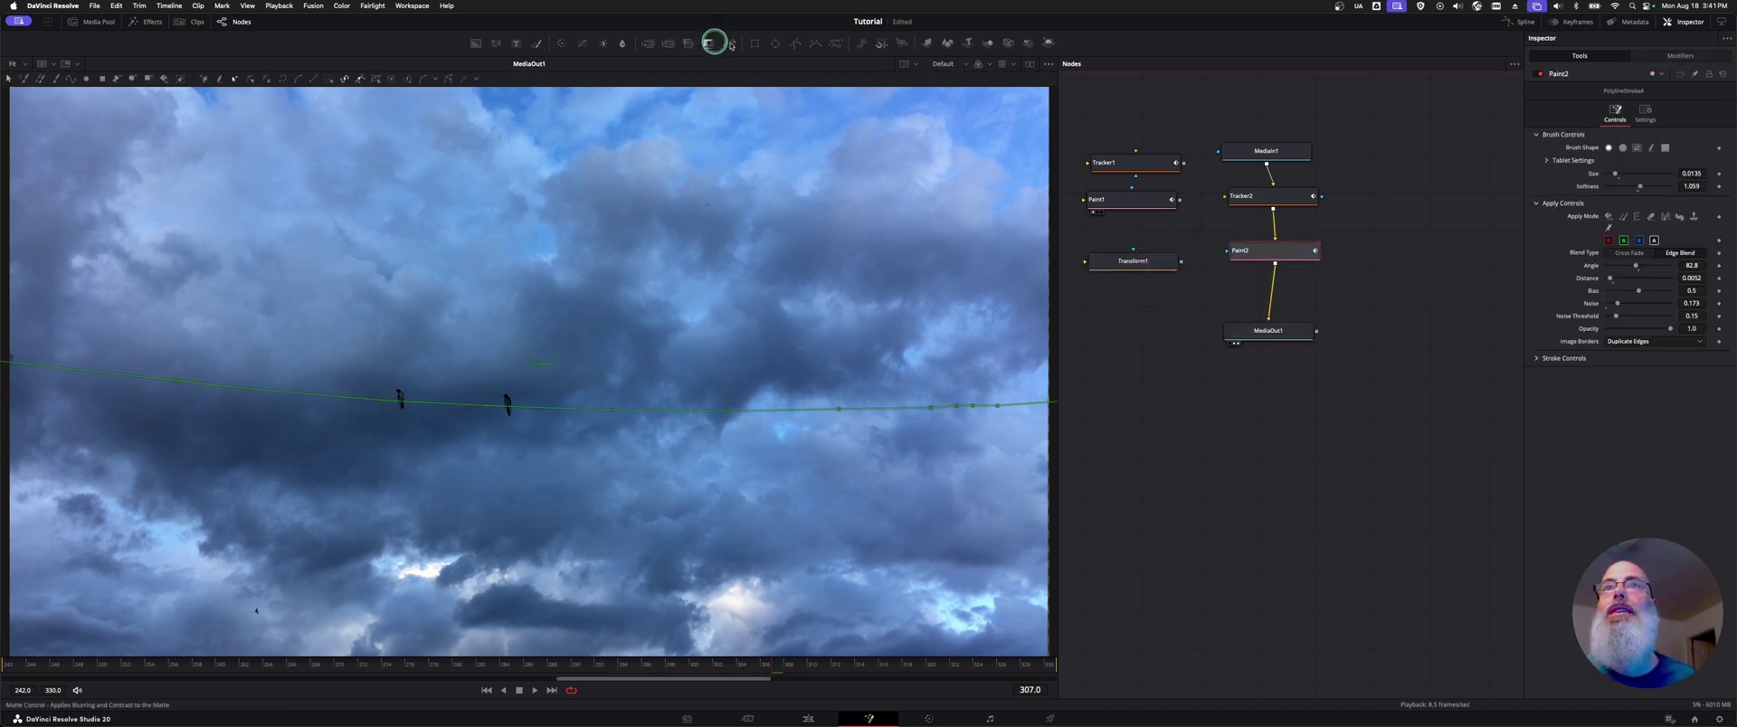
{"action": "left_click_drag", "start_coordinate": [733, 43], "coordinate": [1280, 296]}
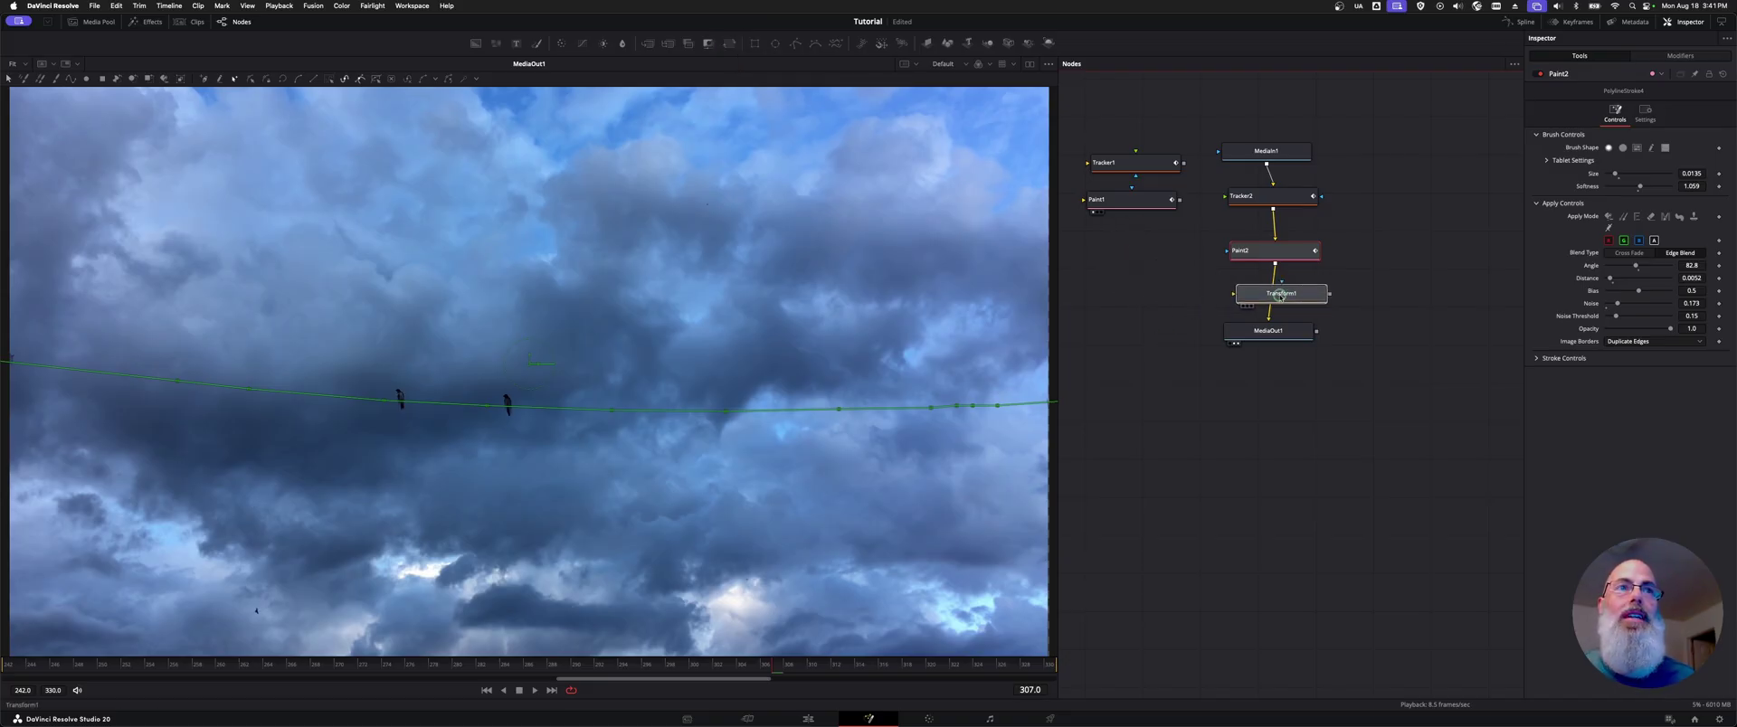
{"action": "left_click", "coordinate": [1271, 296]}
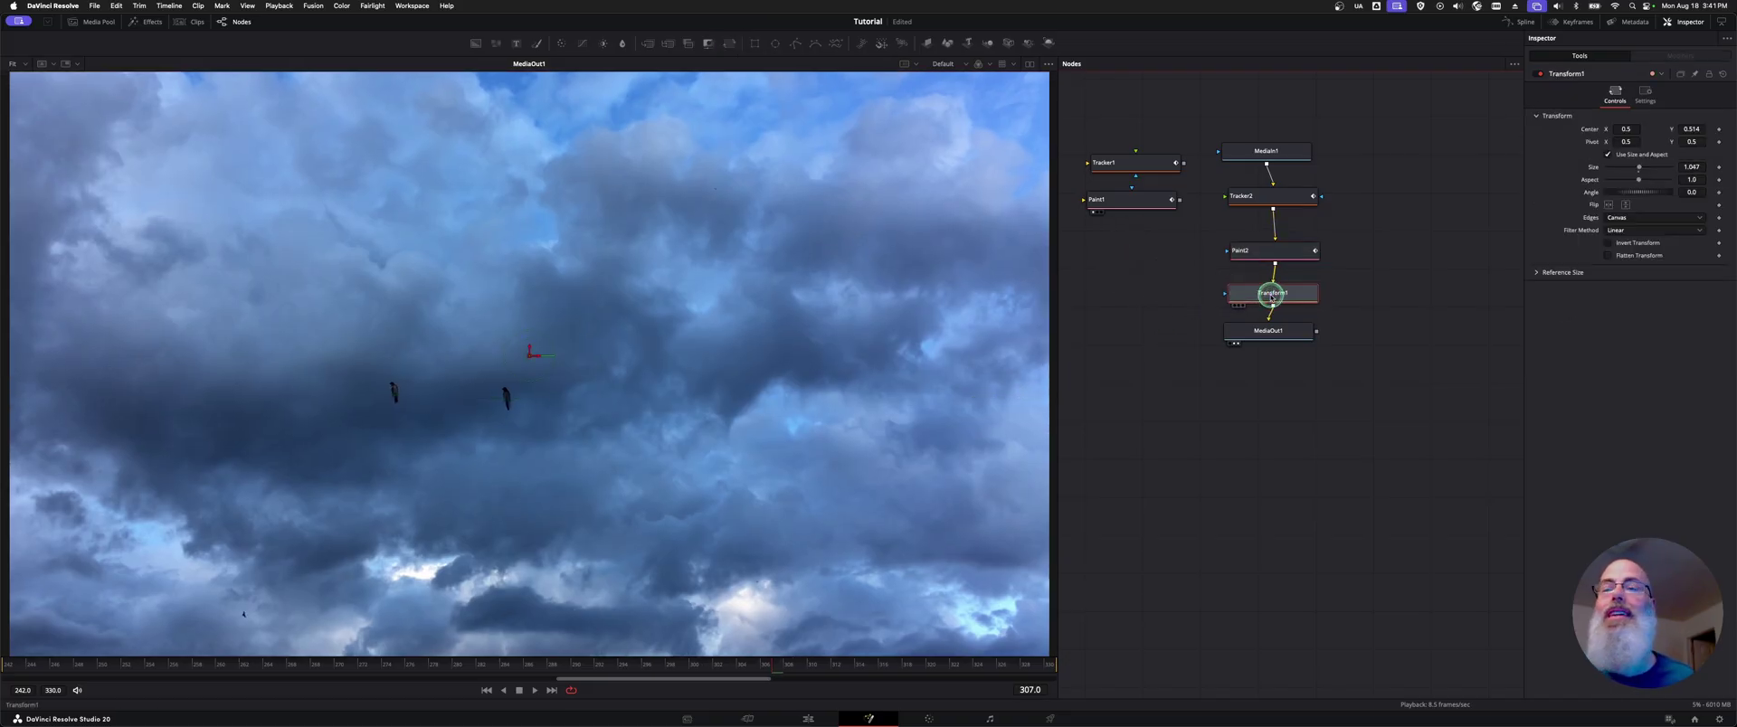
{"action": "key", "text": "space"}
{"action": "left_click", "coordinate": [705, 437]}
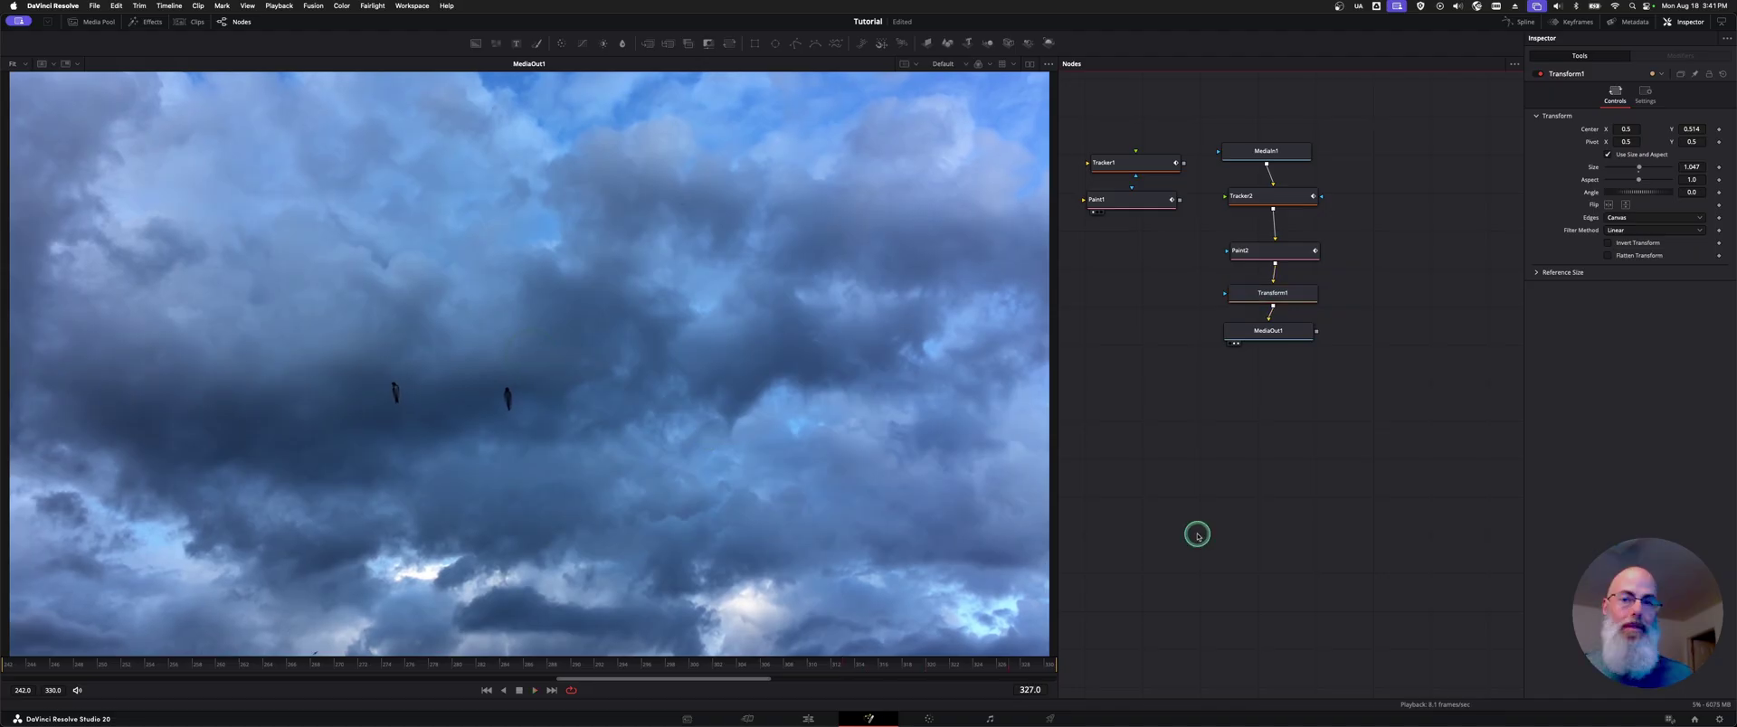